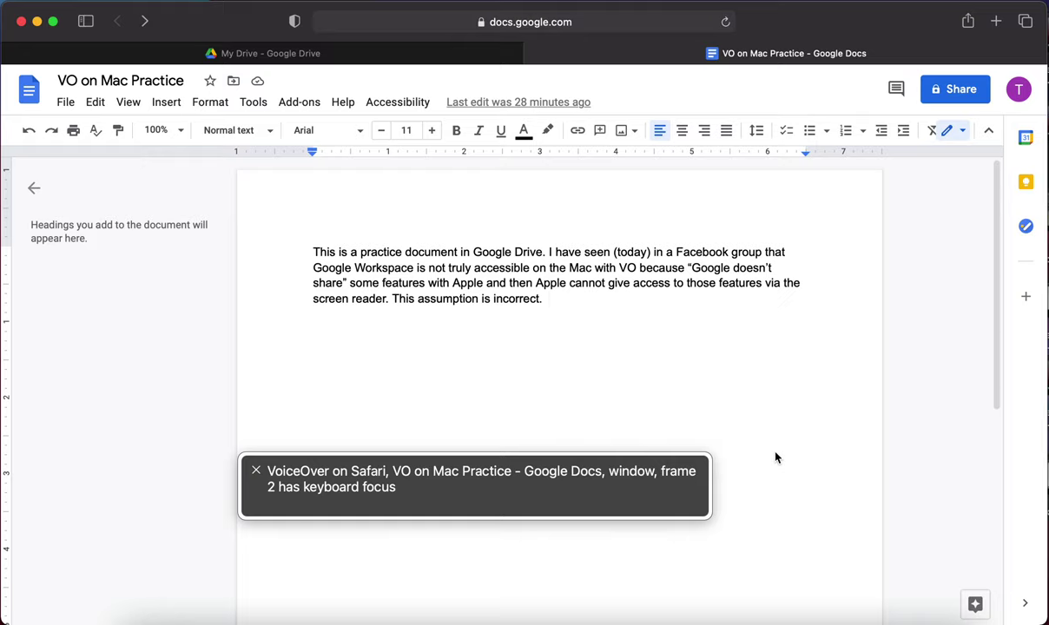
Search the web for "sea tur"
{"action": "key", "text": "super+l"}
{"action": "key", "text": "BackSpace"}
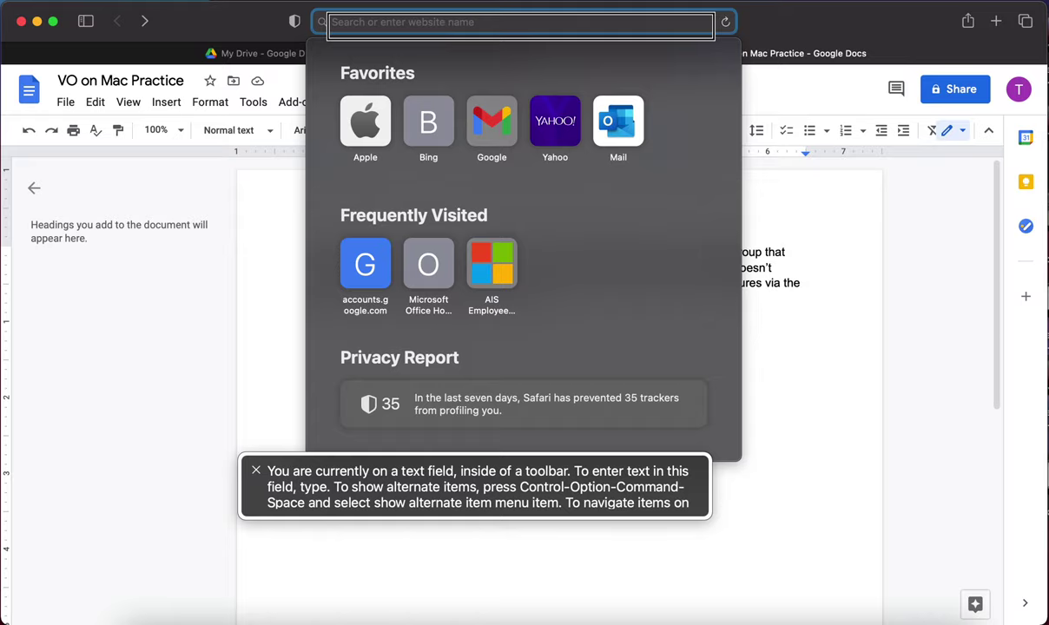
{"action": "type", "text": "sea tur"}
{"action": "key", "text": "Return"}
Replace the address bar entry with "sea turtle habitat" and run the web search
{"action": "key", "text": "super+l"}
{"action": "type", "text": "t"}
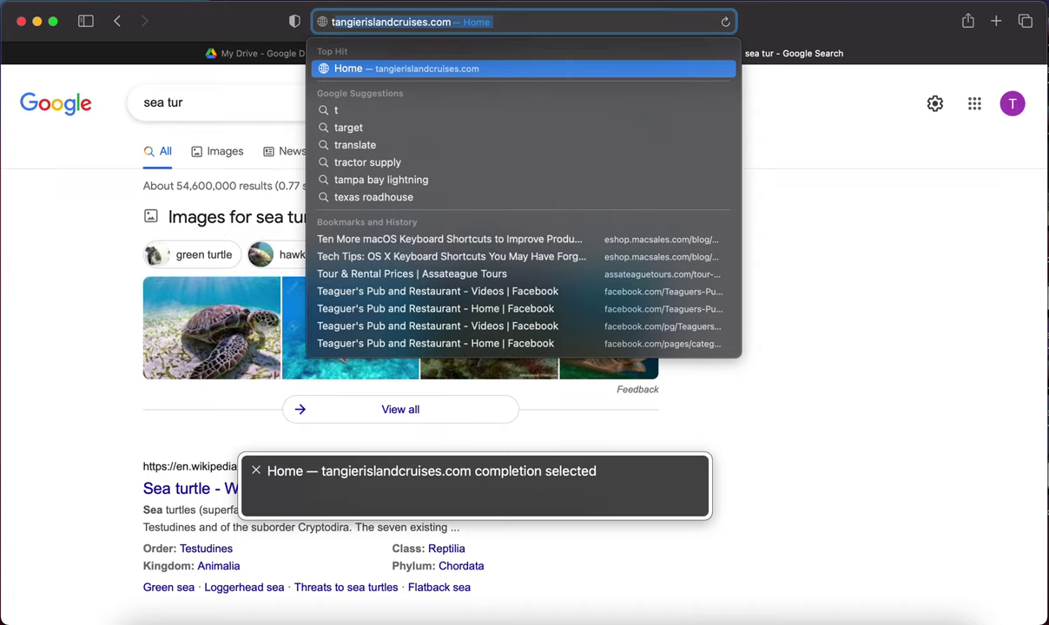
{"action": "key", "text": "BackSpace"}
{"action": "key", "text": "BackSpace"}
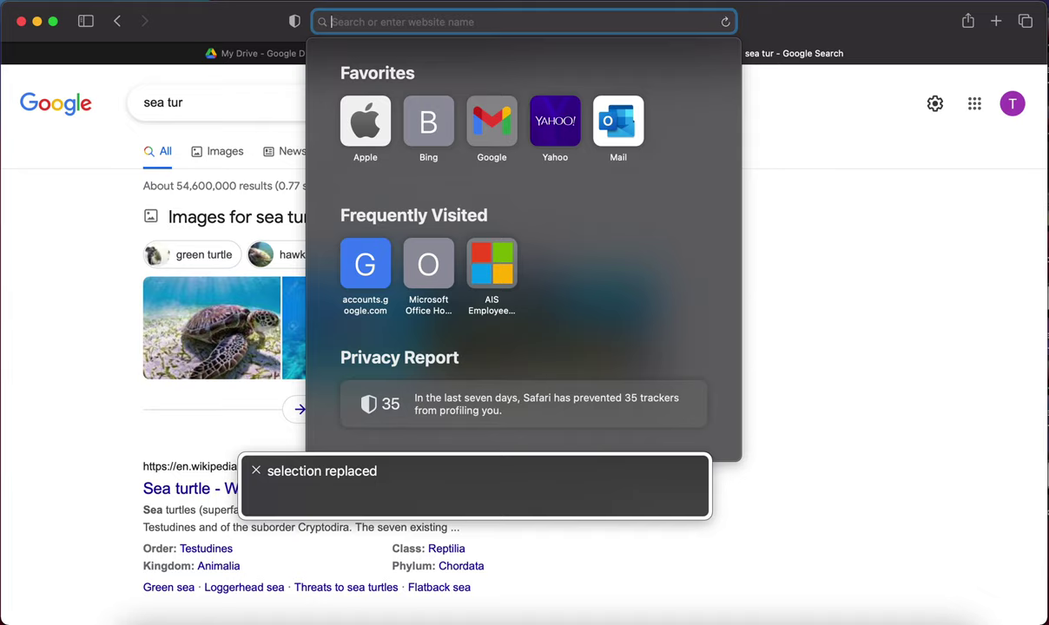
{"action": "type", "text": "sea tur"}
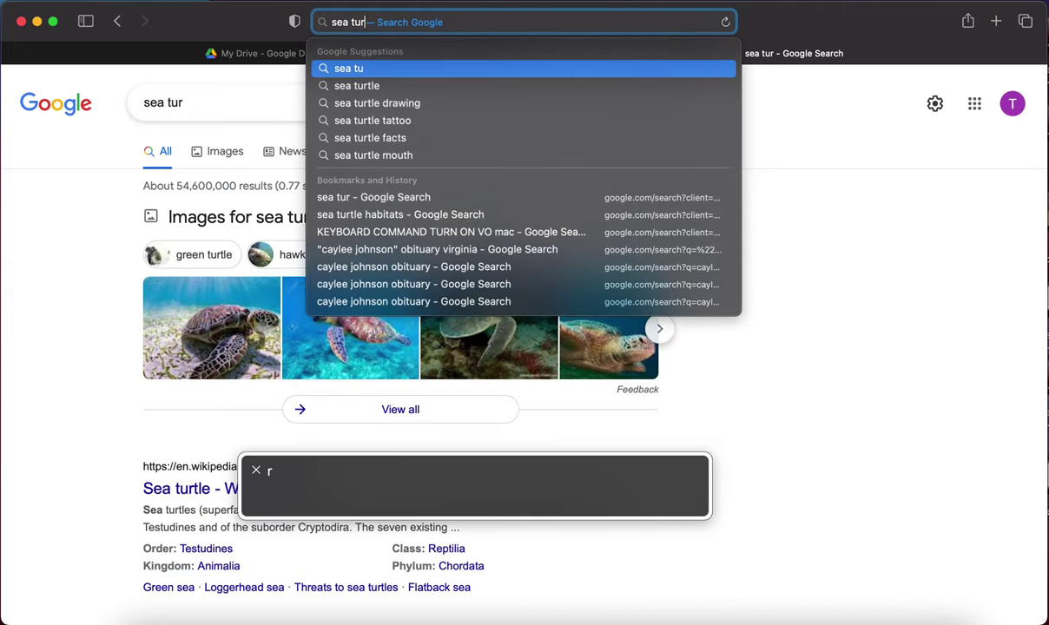
{"action": "type", "text": "tle habita"}
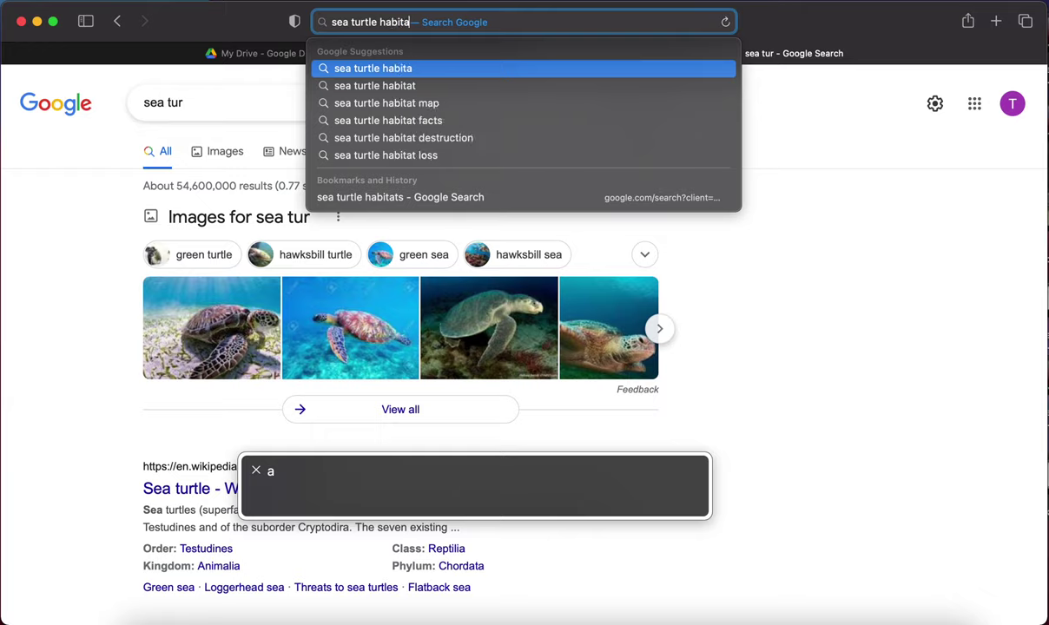
{"action": "type", "text": "t"}
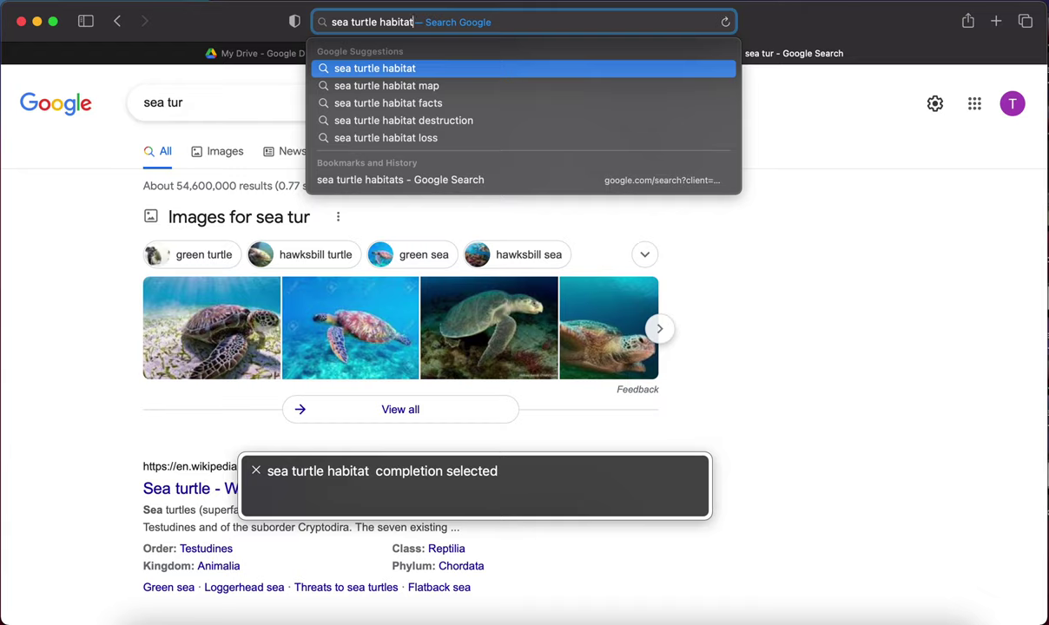
{"action": "key", "text": "Return"}
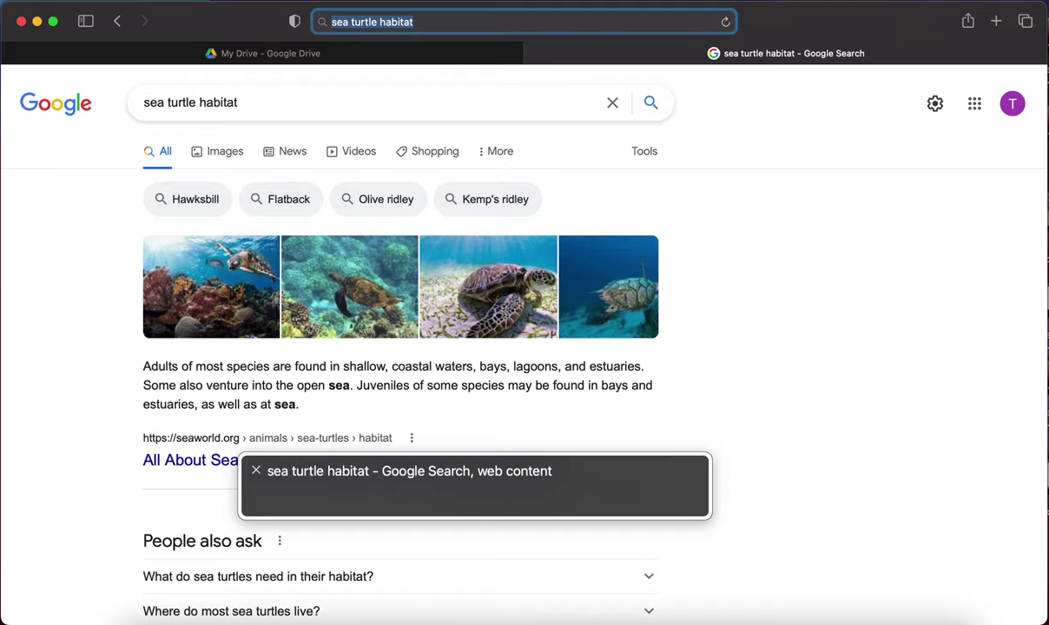
Move the VoiceOver cursor past the browser toolbar and tab bar to the page's Skip to main content link
{"action": "key", "text": "ctrl+alt+Right"}
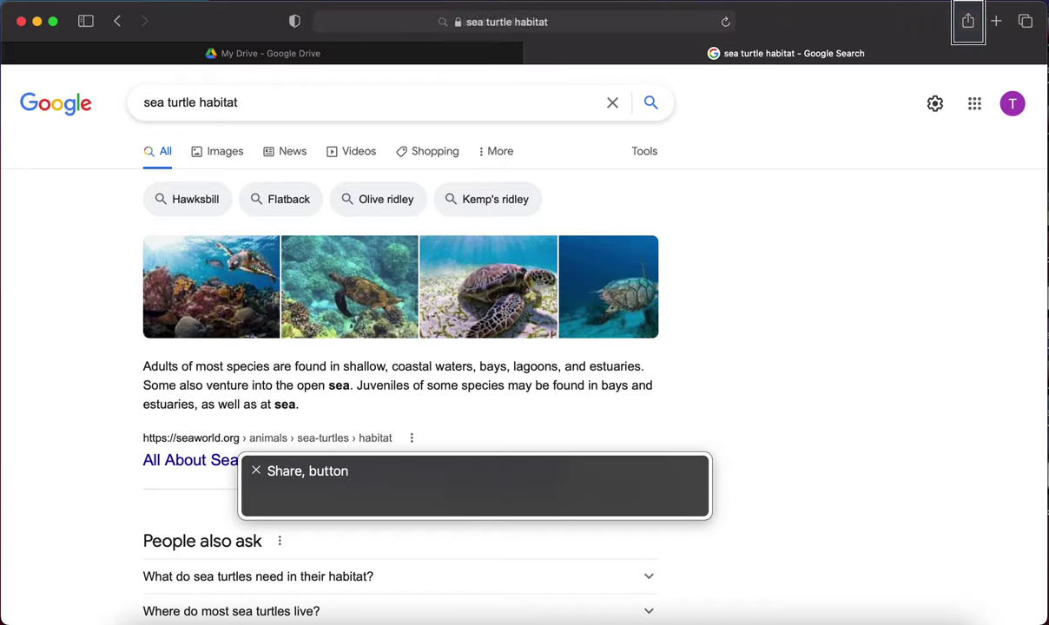
{"action": "key", "text": "ctrl+alt+Right"}
{"action": "key", "text": "ctrl+alt+Right"}
{"action": "key", "text": "ctrl+alt+Right"}
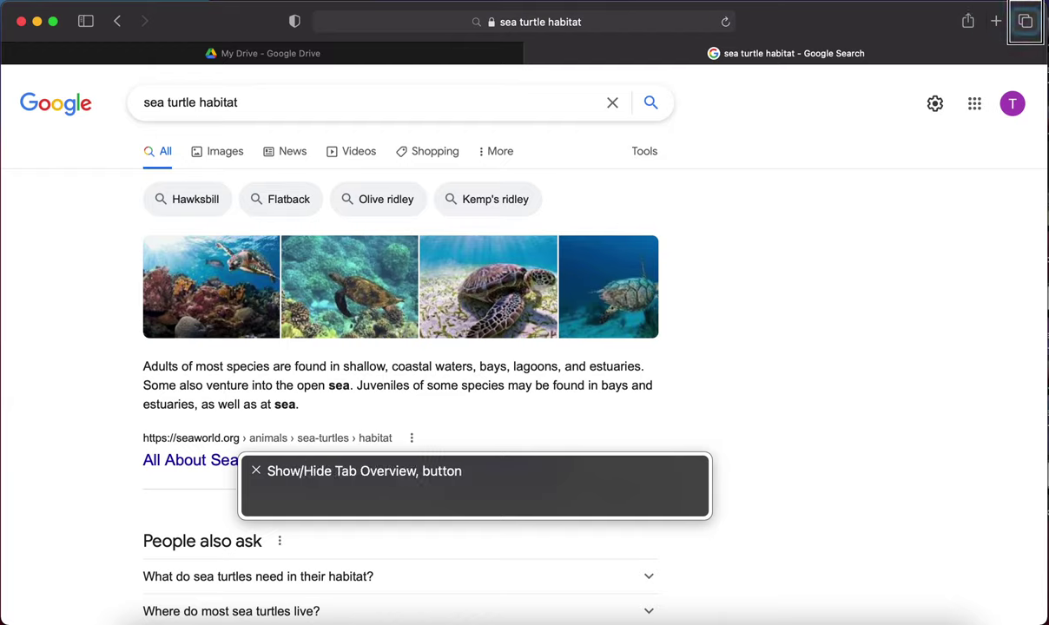
{"action": "key", "text": "ctrl+alt+Right"}
{"action": "key", "text": "ctrl+alt+Right"}
{"action": "key", "text": "ctrl+alt+Right"}
{"action": "key", "text": "ctrl+alt+Right"}
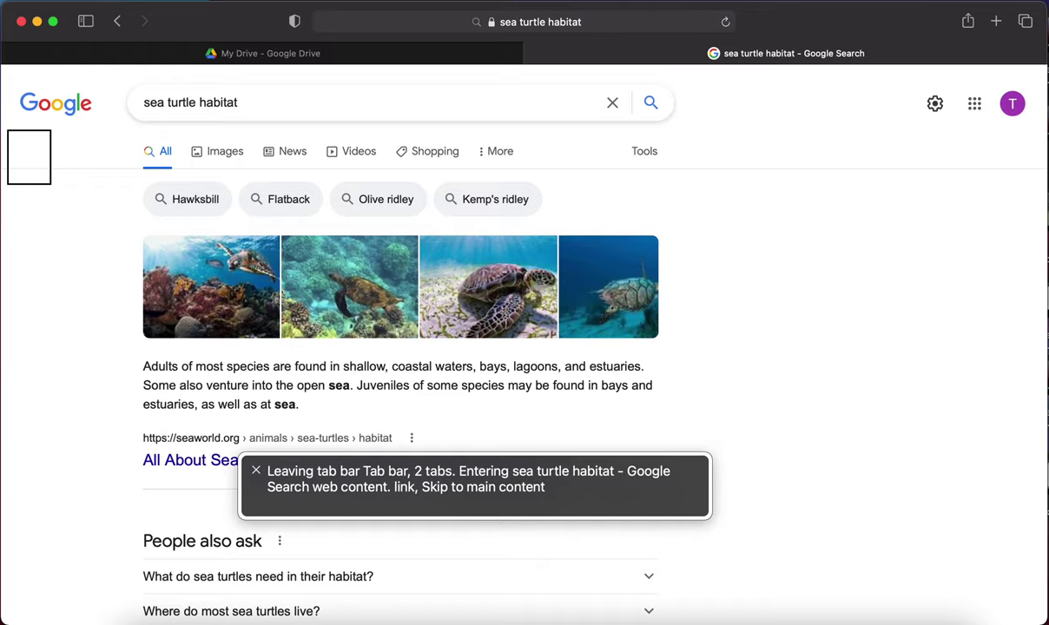
Jump to the featured snippet by heading navigation and read through its text and SeaWorld link with VoiceOver
{"action": "key", "text": "ctrl+alt+super+h"}
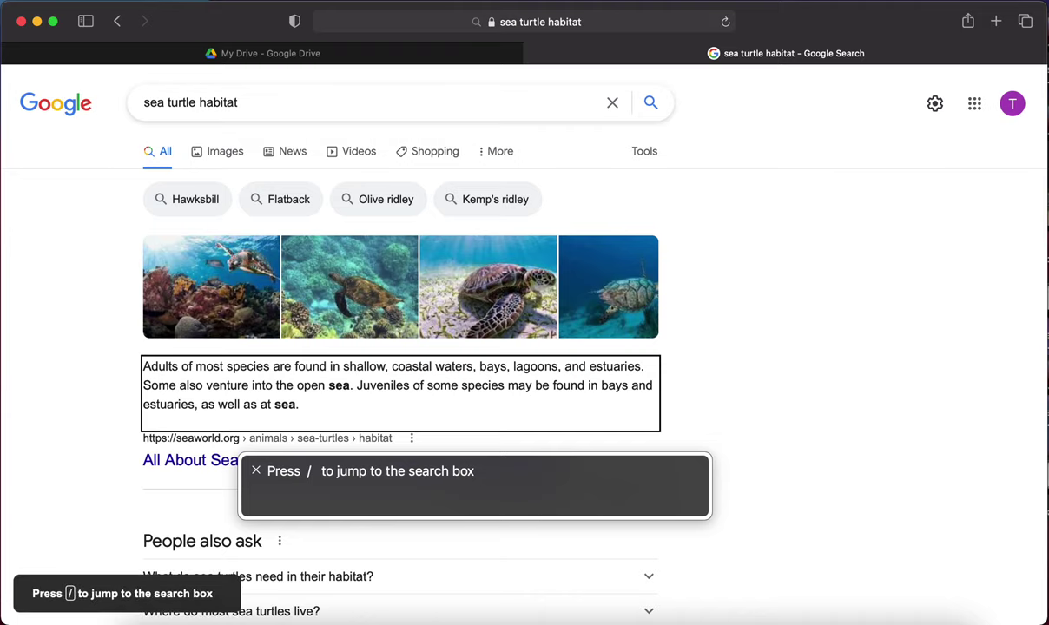
{"action": "key", "text": "ctrl+alt+Right"}
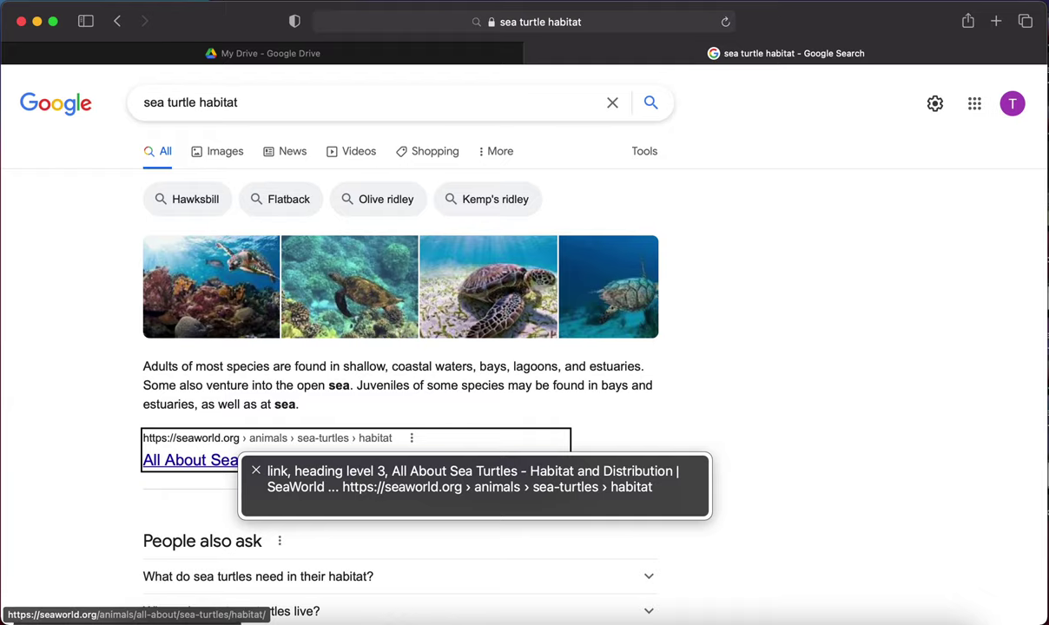
{"action": "key", "text": "ctrl+alt+Right"}
{"action": "key", "text": "ctrl+alt+Right"}
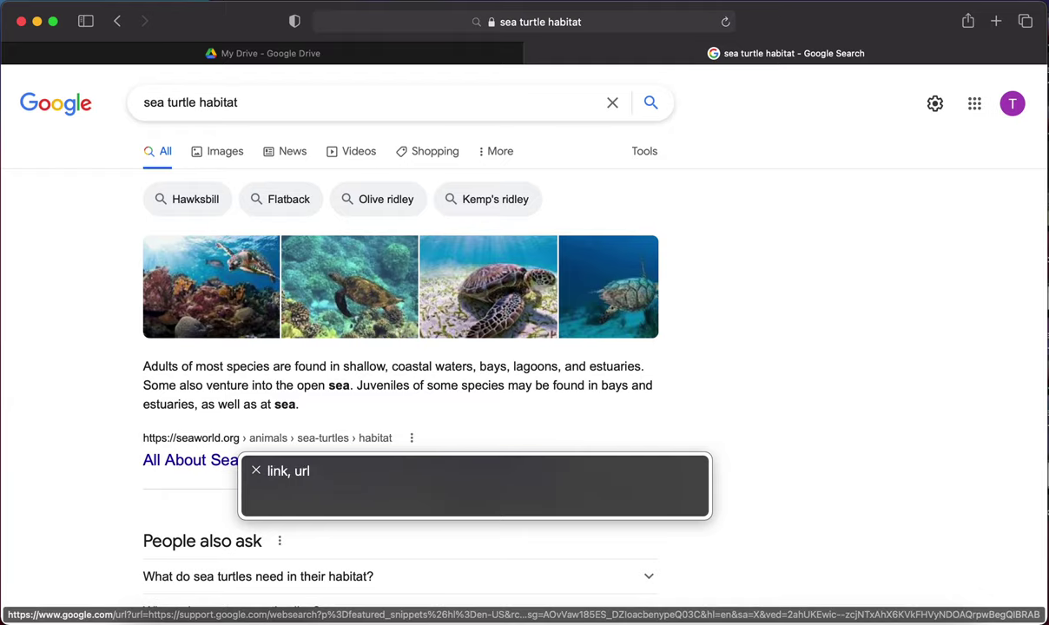
{"action": "key", "text": "ctrl+alt+Right"}
{"action": "key", "text": "ctrl+alt+Right"}
{"action": "key", "text": "ctrl+alt+Right"}
Read the People also ask heading and its questions one by one with VoiceOver
{"action": "key", "text": "ctrl+alt+Right"}
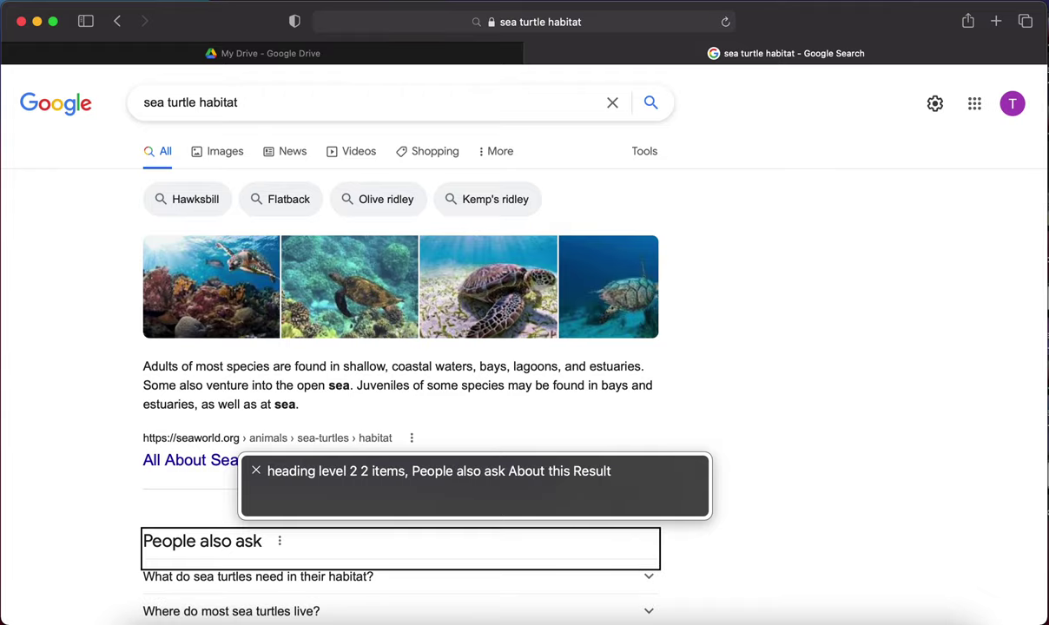
{"action": "key", "text": "ctrl+alt+Right"}
{"action": "key", "text": "ctrl+alt+Right"}
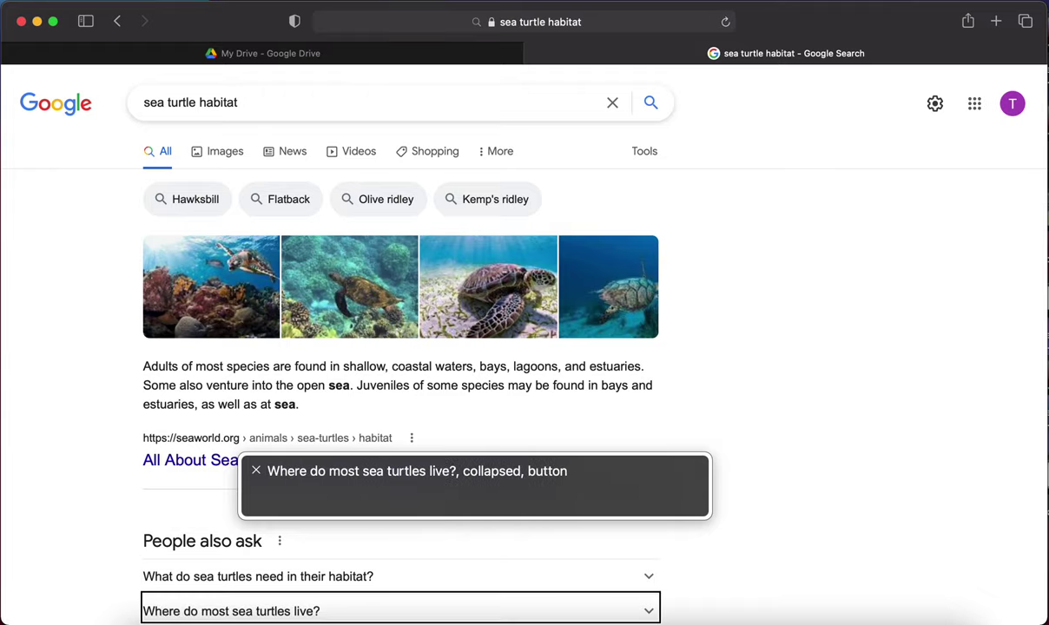
{"action": "key", "text": "ctrl+alt+Right"}
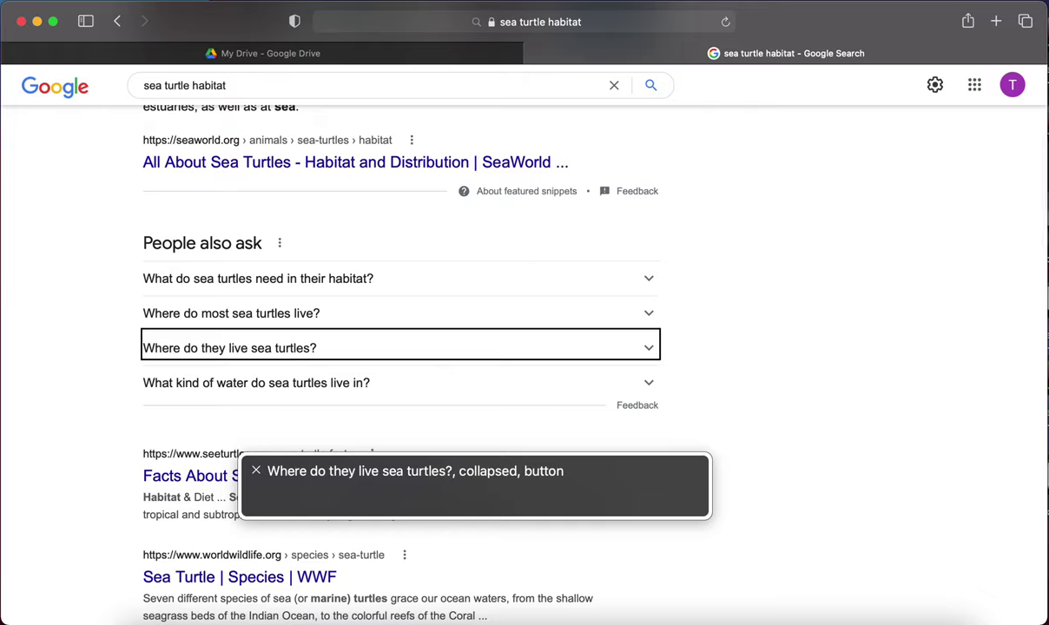
{"action": "key", "text": "ctrl+alt+Right"}
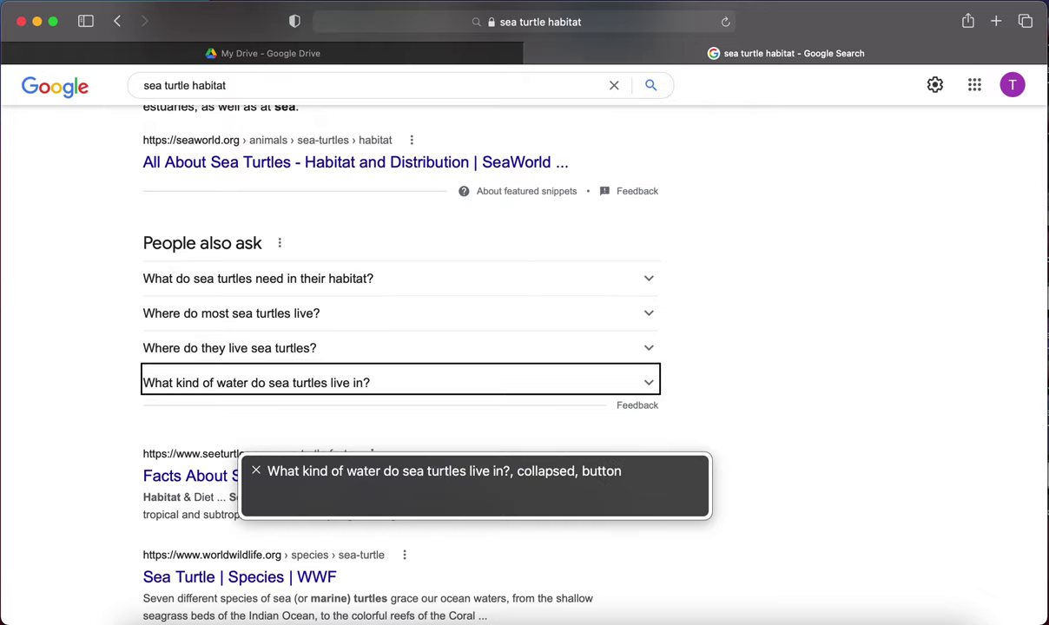
{"action": "key", "text": "ctrl+alt+Right"}
Read through the web results with VoiceOver, from the SEE Turtles facts entry to the WWF Sea Turtle link
{"action": "key", "text": "ctrl+alt+Right"}
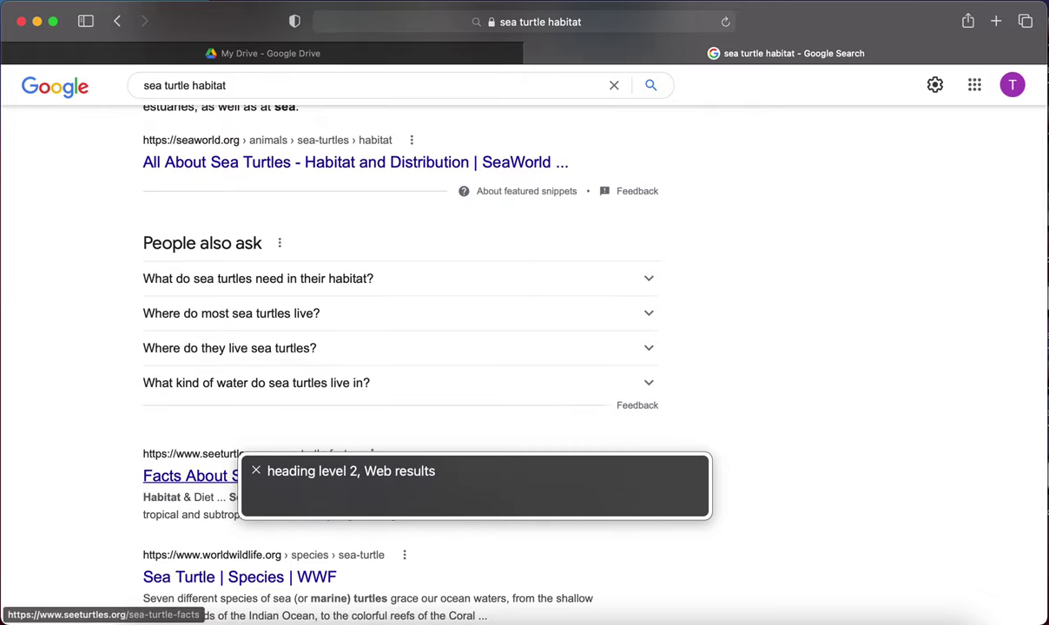
{"action": "key", "text": "ctrl+alt+Right"}
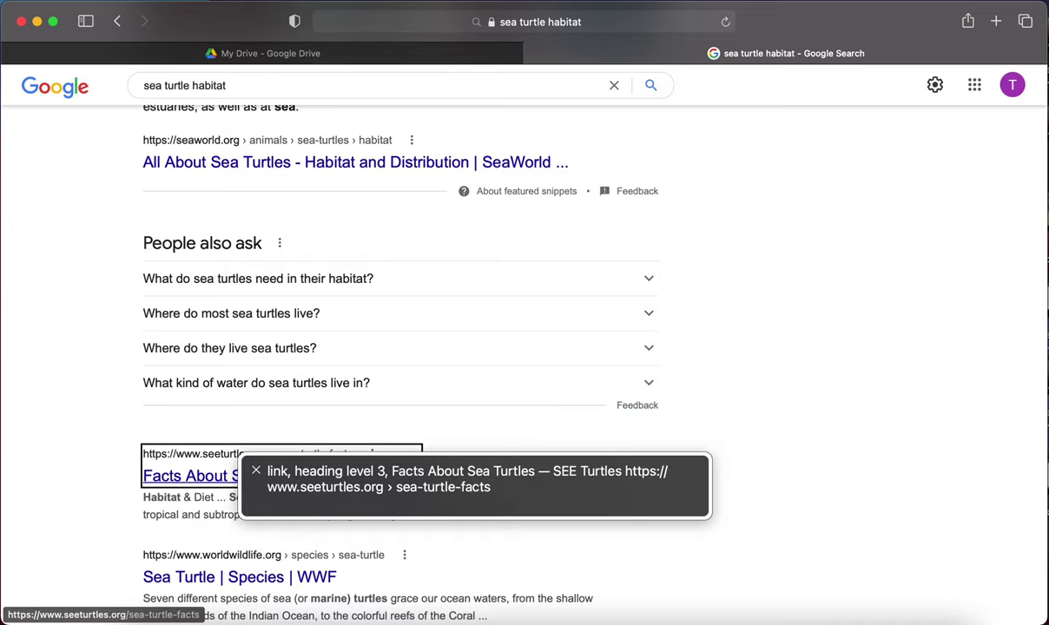
{"action": "key", "text": "ctrl+alt+Right"}
{"action": "key", "text": "ctrl+alt+Right"}
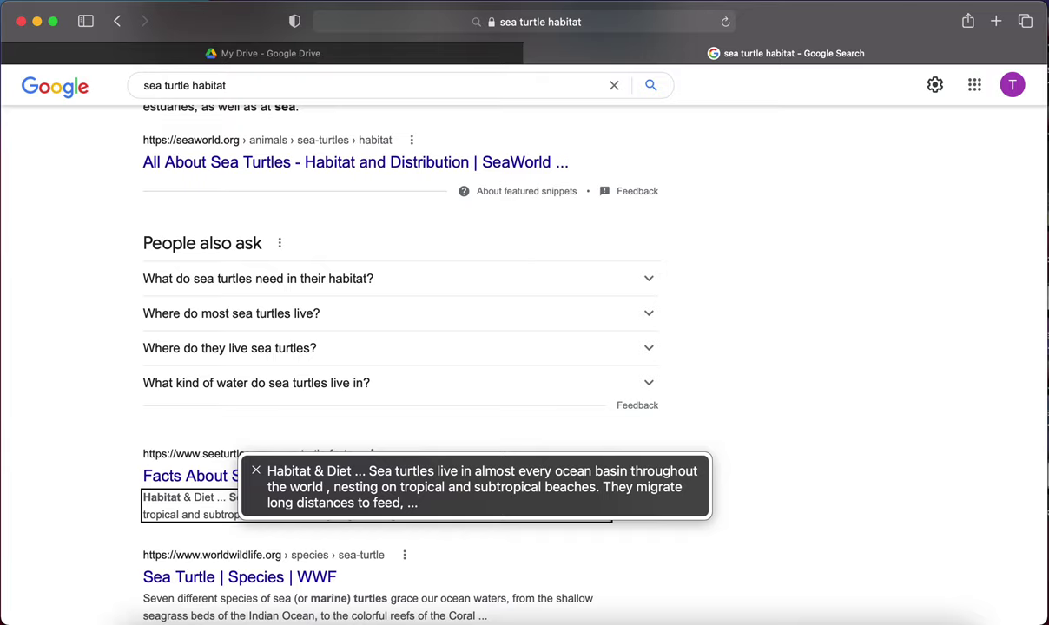
{"action": "key", "text": "ctrl+alt+Right"}
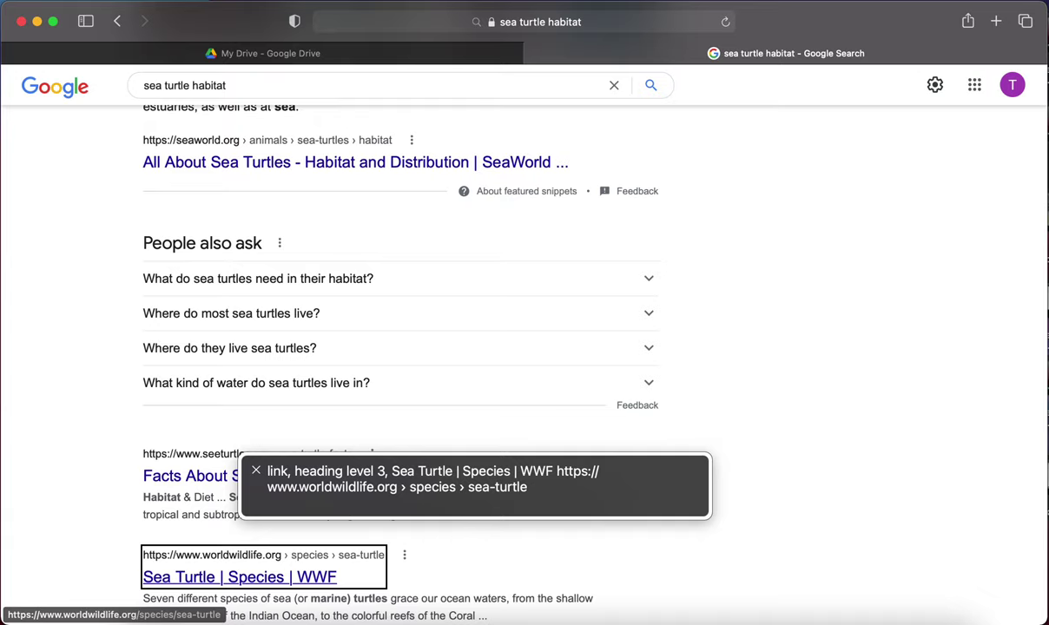
Open the VoiceOver rotor's Links list and read through its entries one by one, from Skip to main content to Stadia
{"action": "key", "text": "ctrl+alt+u"}
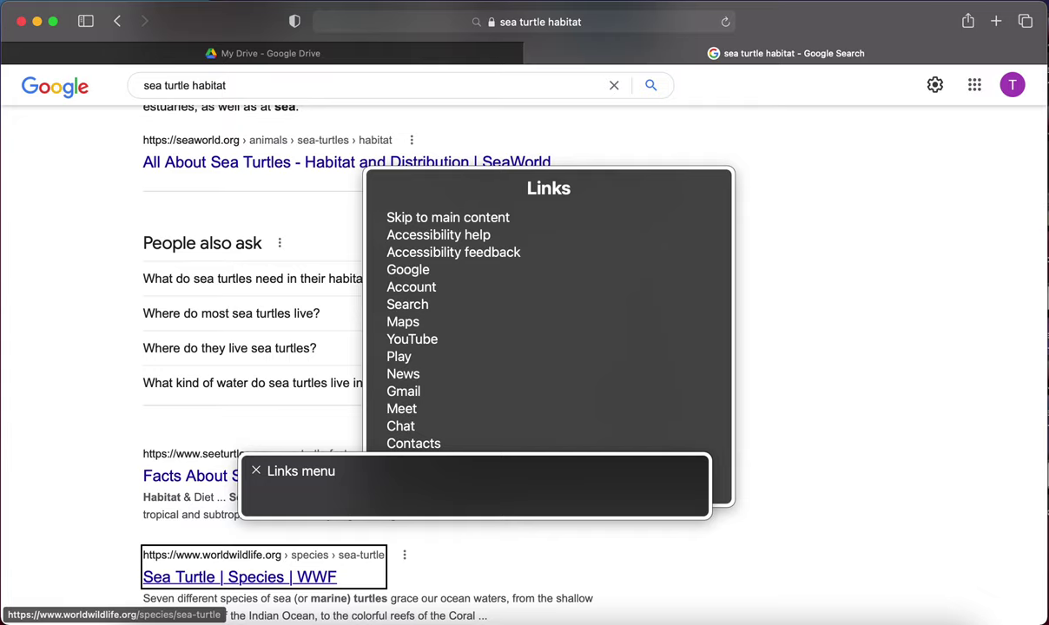
{"action": "key", "text": "Down"}
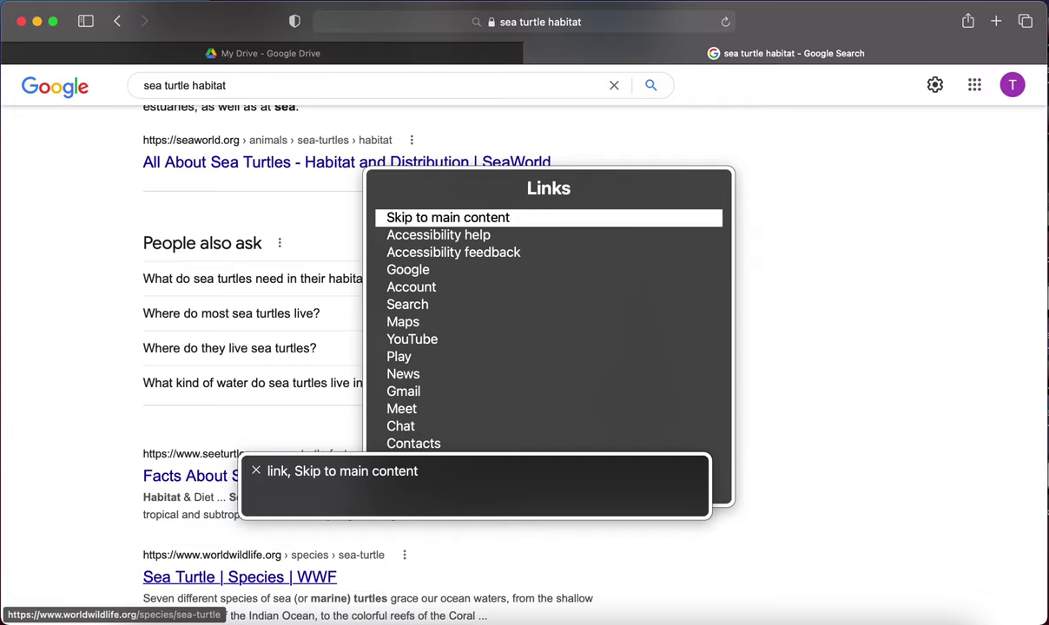
{"action": "key", "text": "Down"}
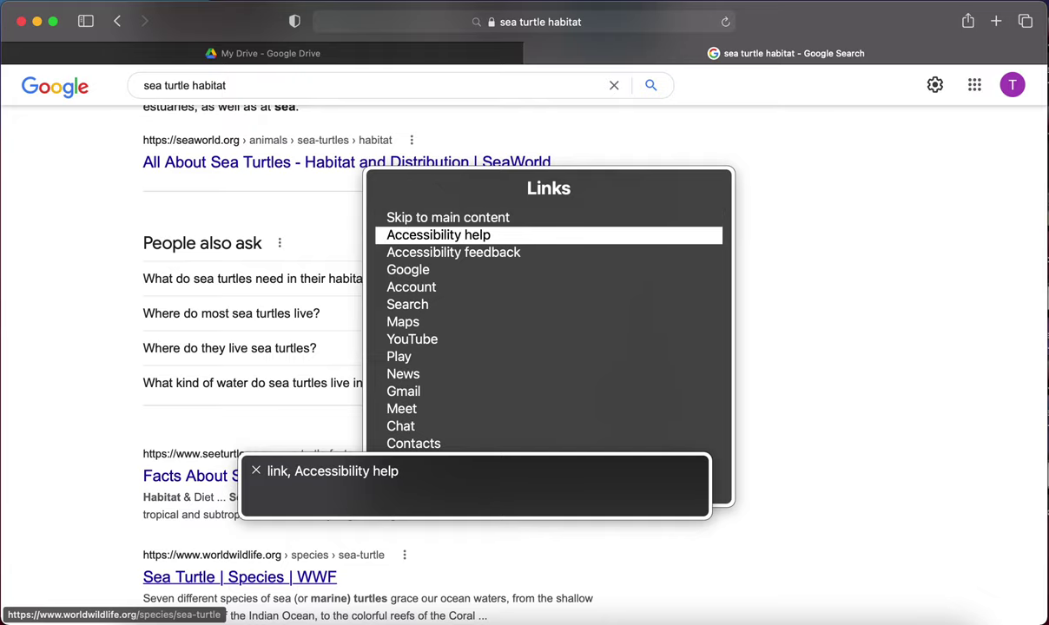
{"action": "key", "text": "Down"}
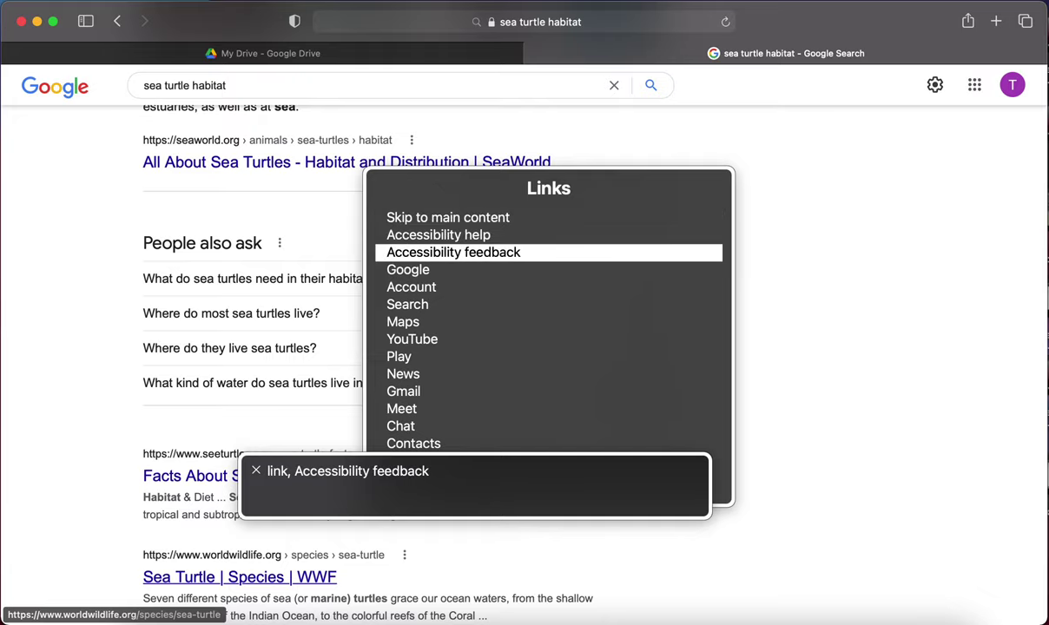
{"action": "key", "text": "Down"}
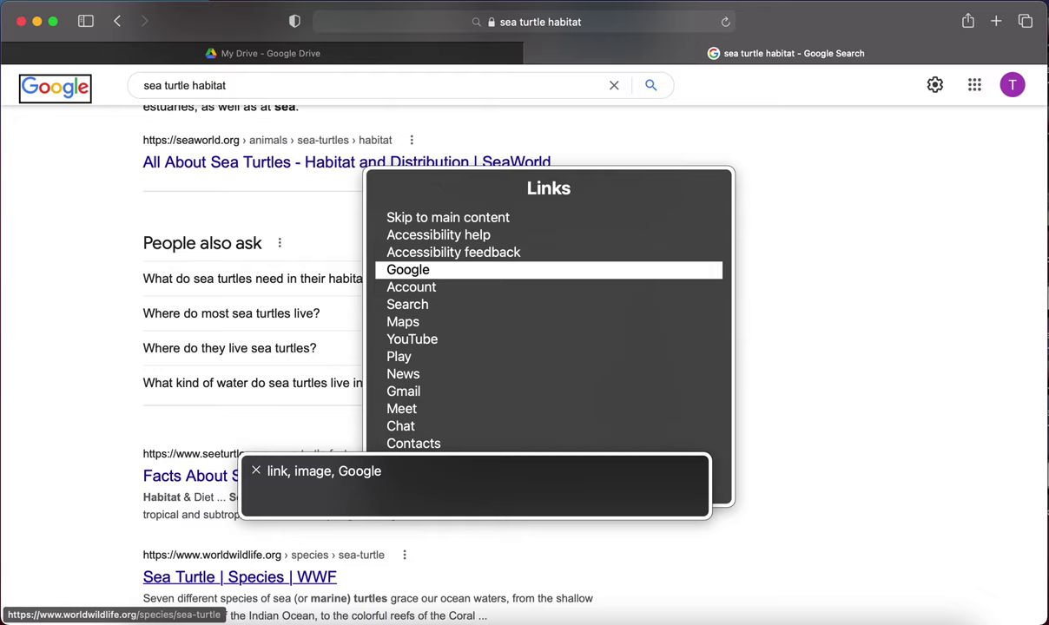
{"action": "key", "text": "Down"}
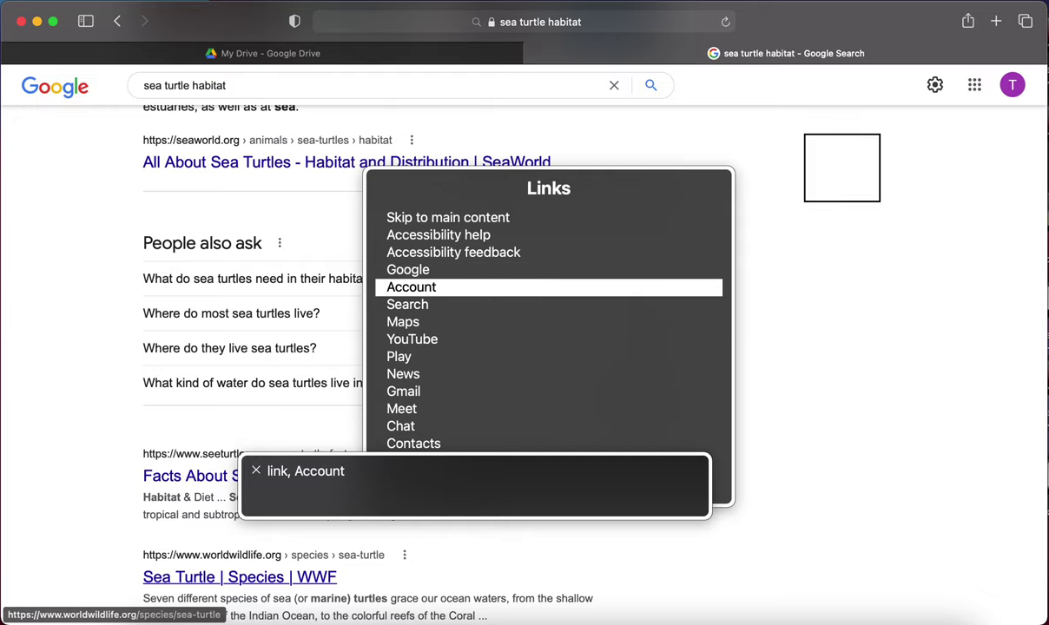
{"action": "key", "text": "Down"}
{"action": "key", "text": "Down"}
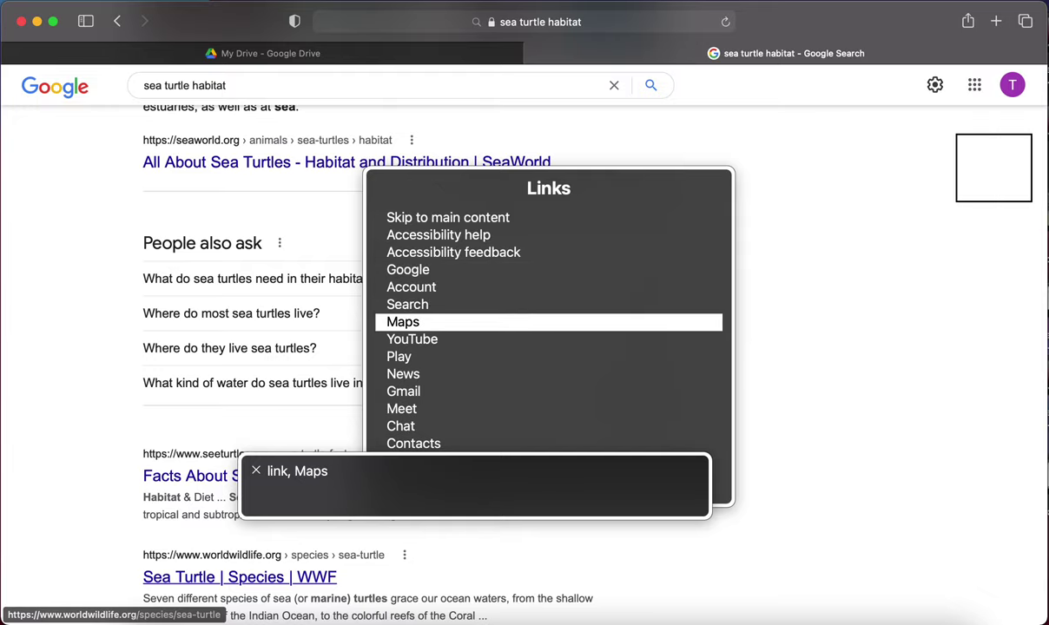
{"action": "key", "text": "Down"}
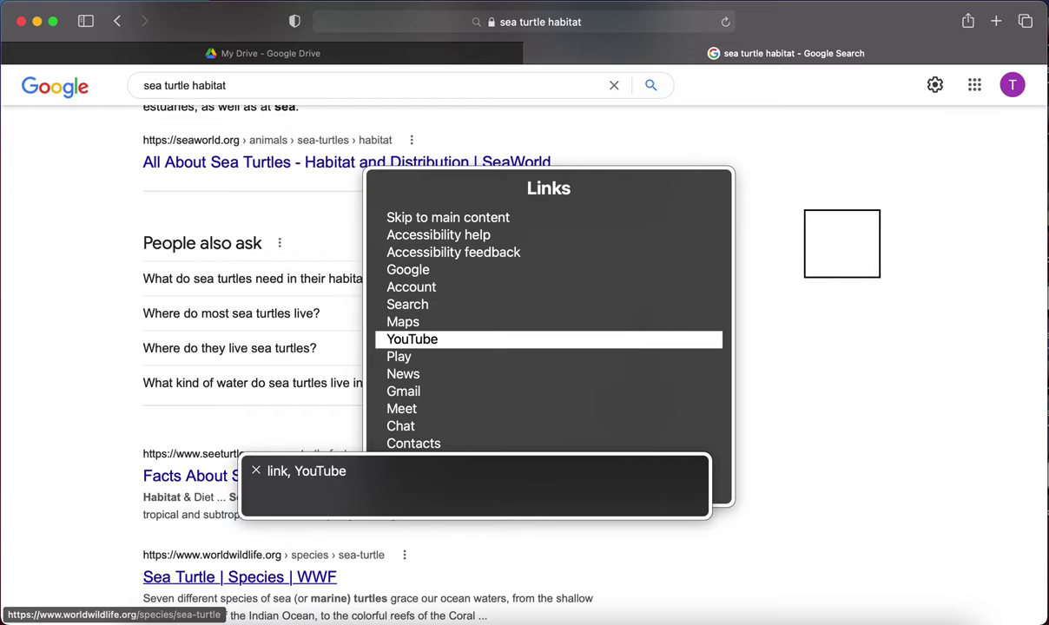
{"action": "key", "text": "Down"}
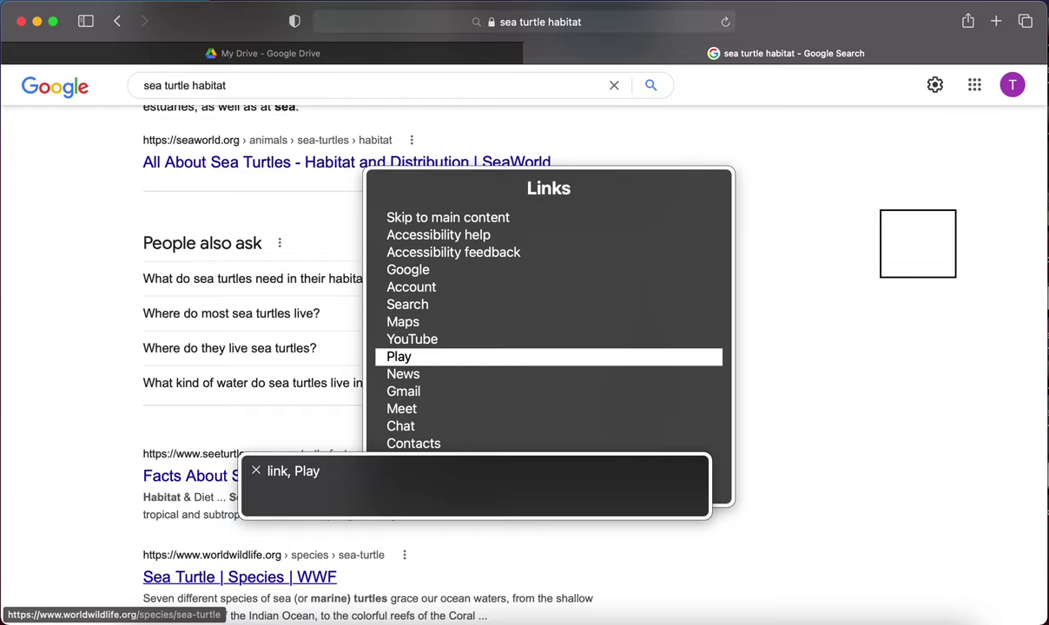
{"action": "key", "text": "Down"}
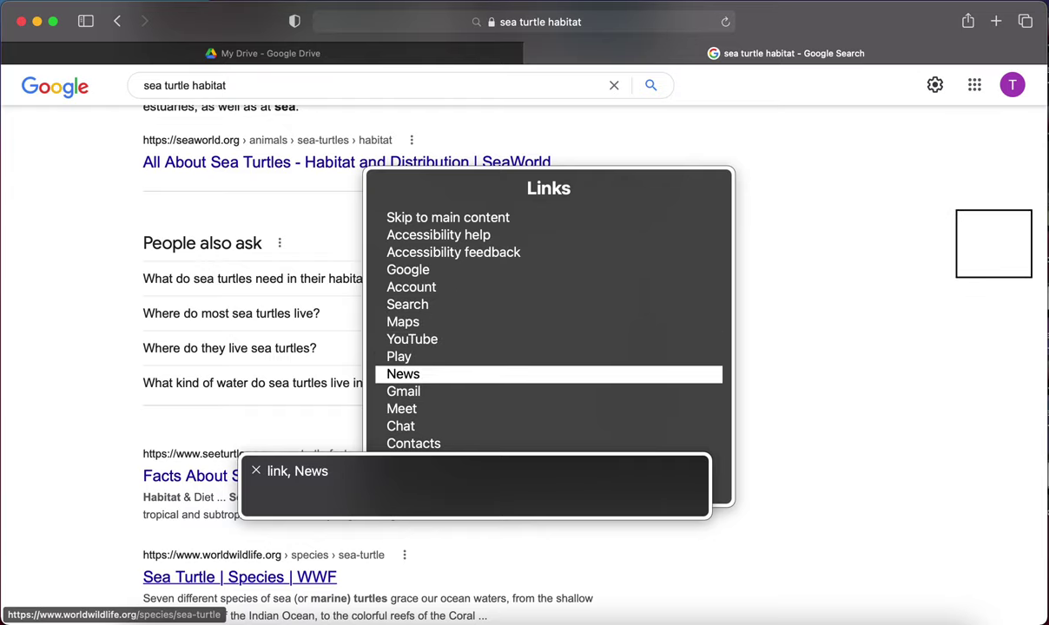
{"action": "key", "text": "Down"}
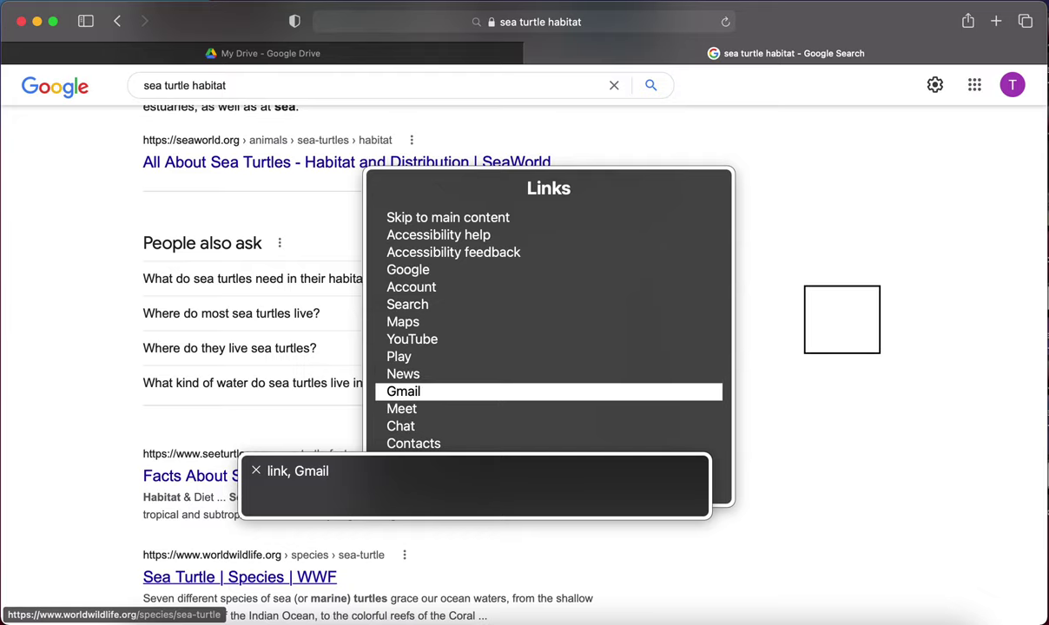
{"action": "key", "text": "Down"}
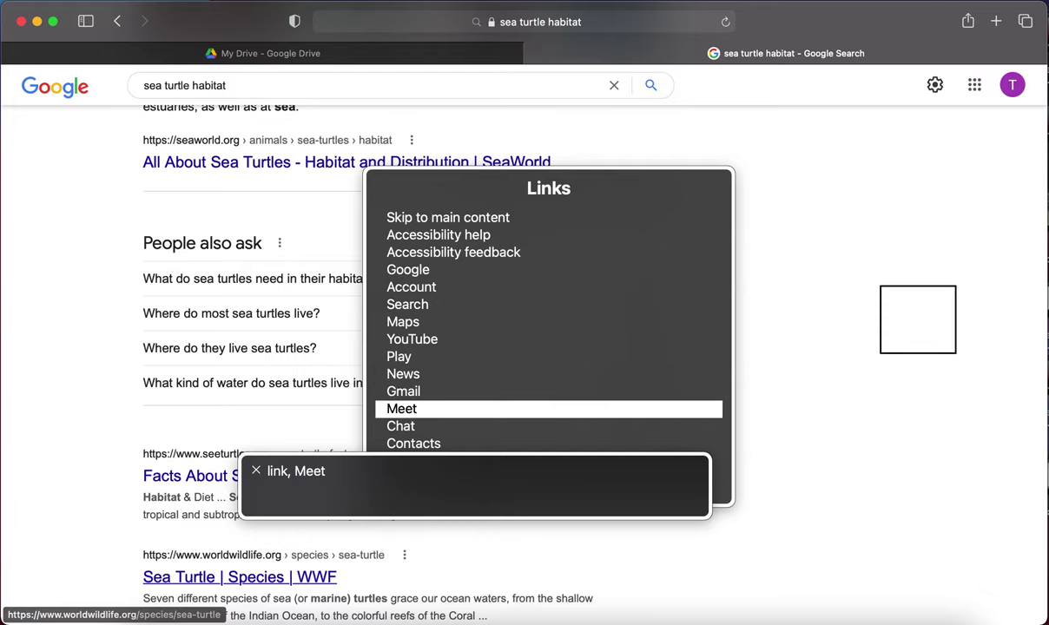
{"action": "key", "text": "Down"}
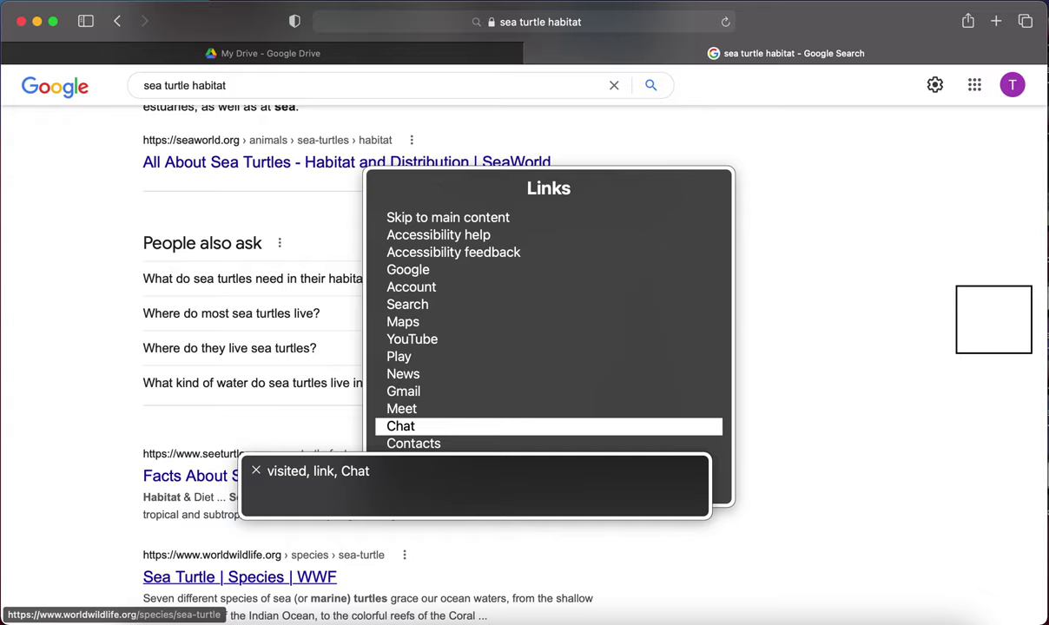
{"action": "key", "text": "Down"}
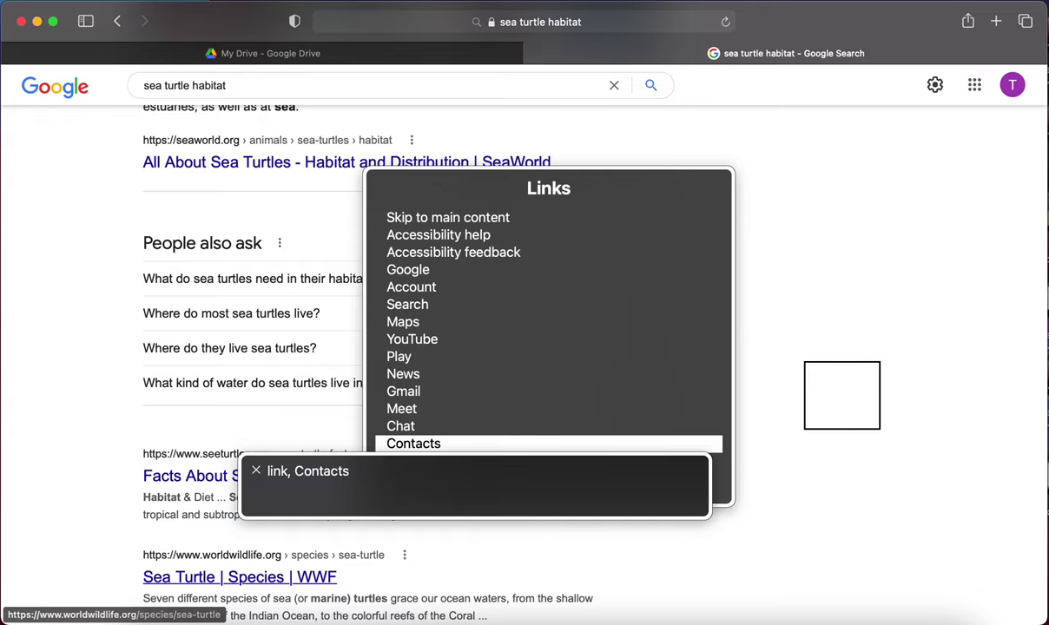
{"action": "key", "text": "Down"}
{"action": "key", "text": "Down"}
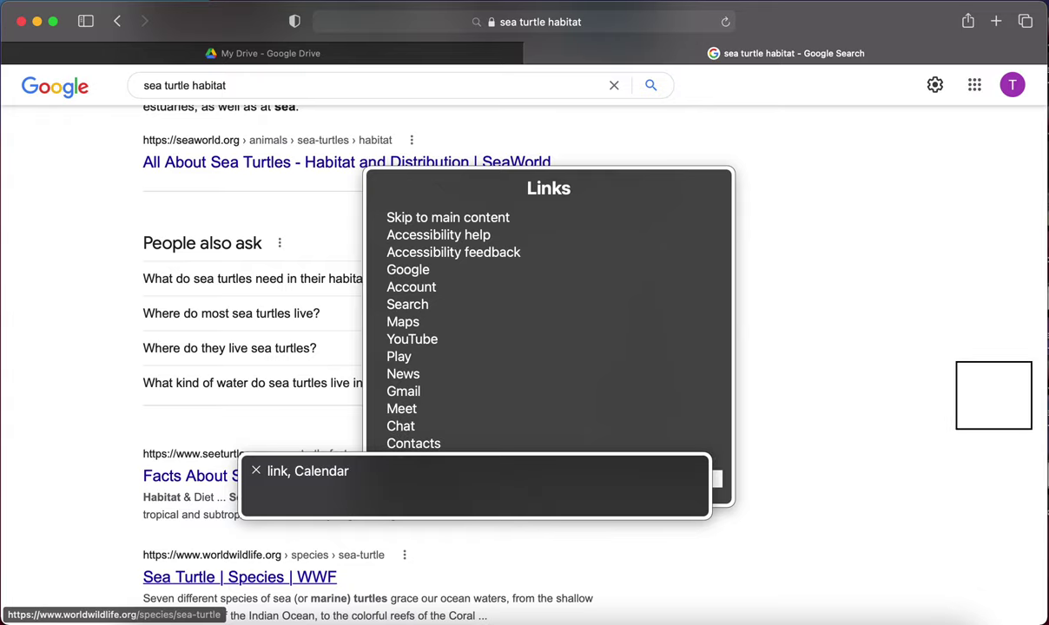
{"action": "key", "text": "Down"}
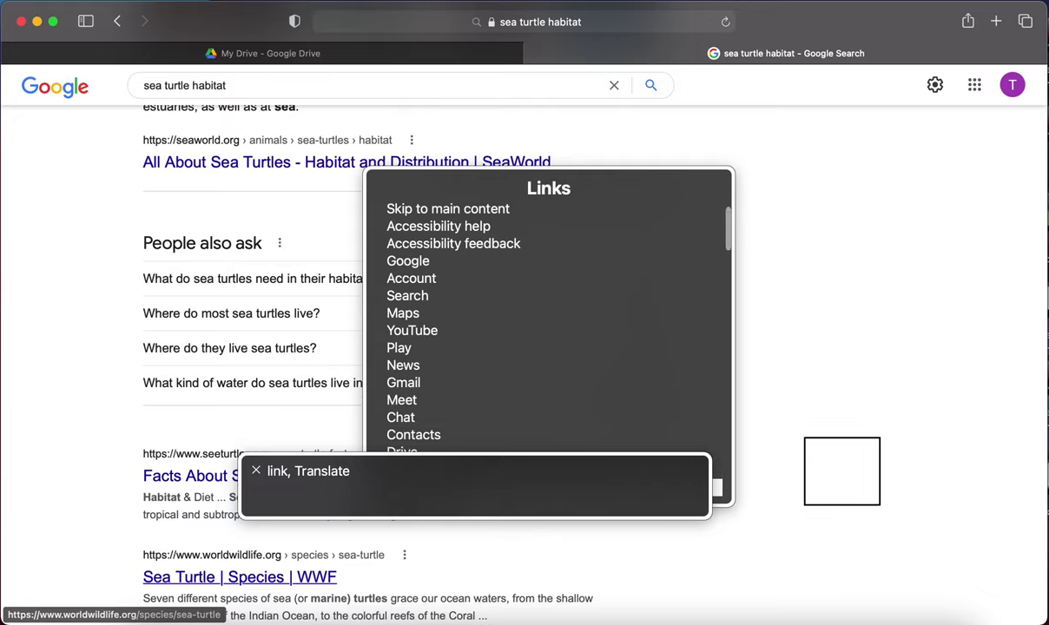
{"action": "key", "text": "Down"}
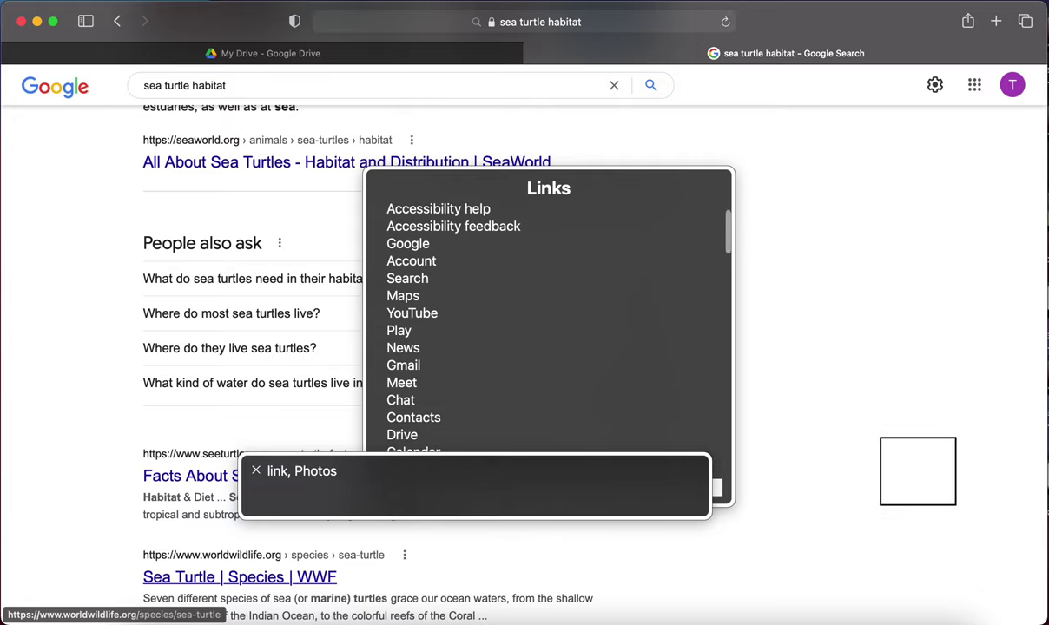
{"action": "key", "text": "Down"}
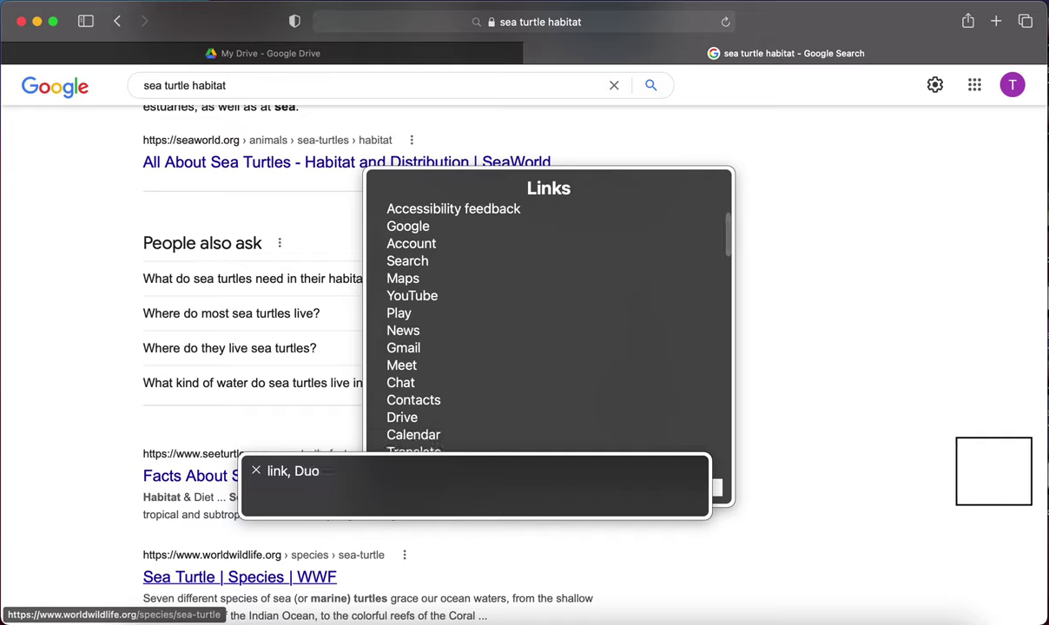
{"action": "key", "text": "Down"}
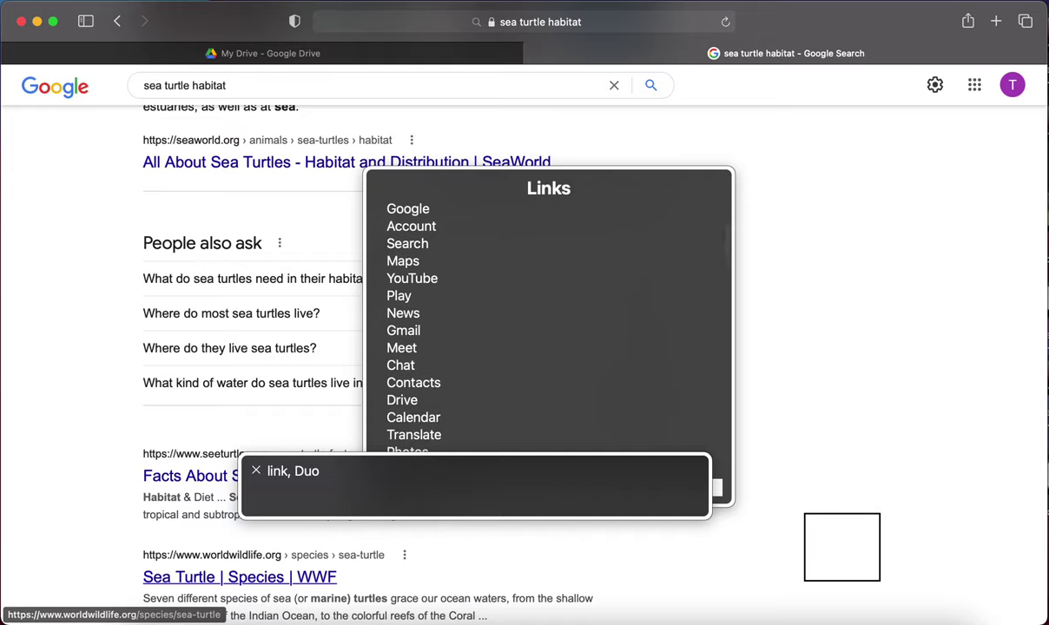
{"action": "key", "text": "Down"}
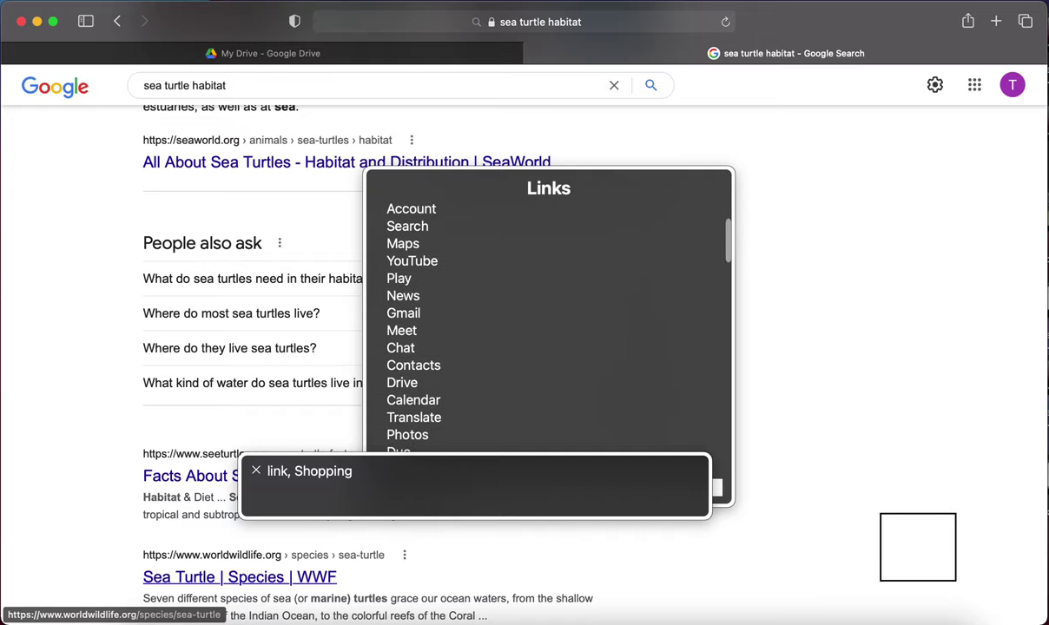
{"action": "key", "text": "Down"}
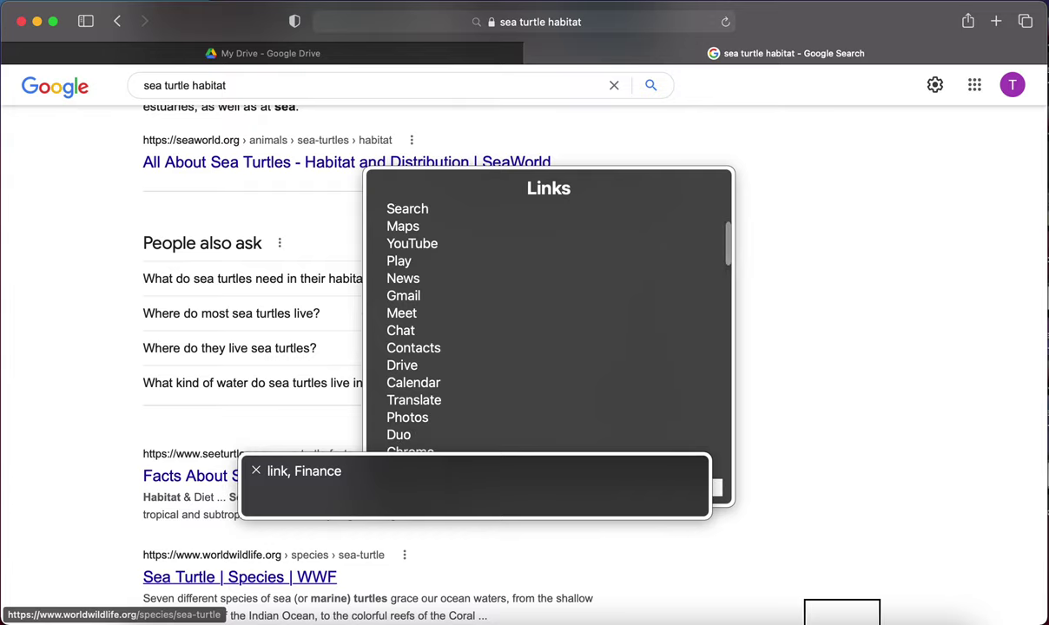
{"action": "key", "text": "Down"}
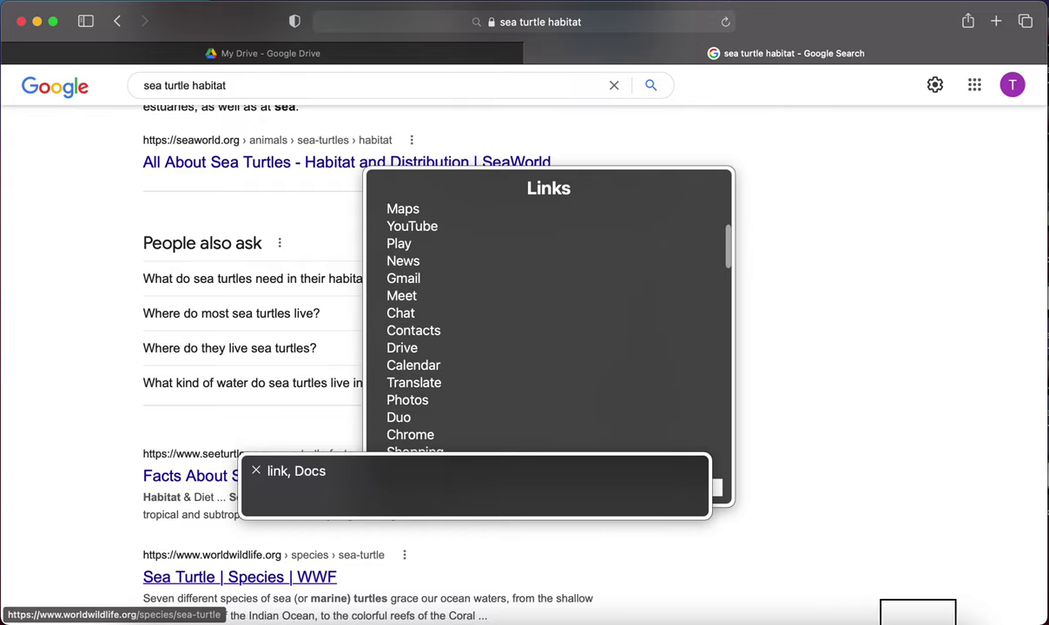
{"action": "key", "text": "Down"}
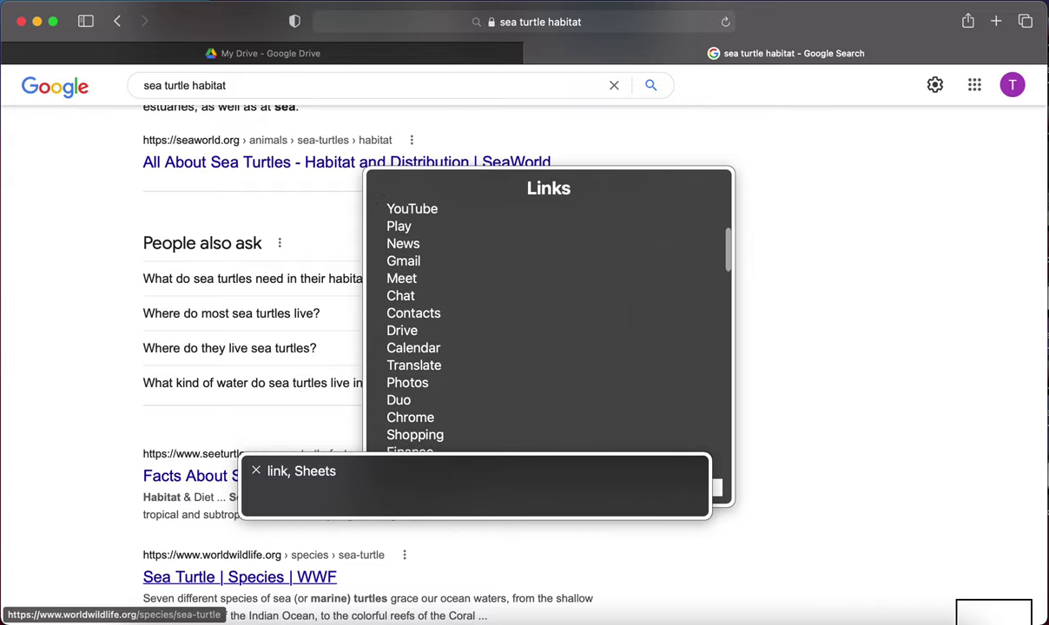
{"action": "key", "text": "Down"}
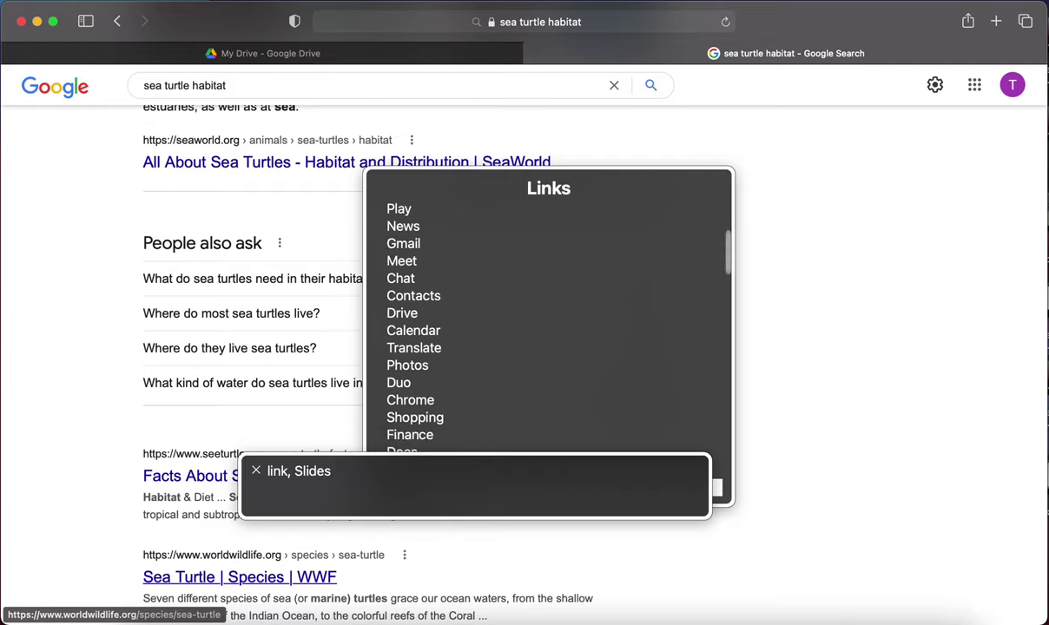
{"action": "key", "text": "Down"}
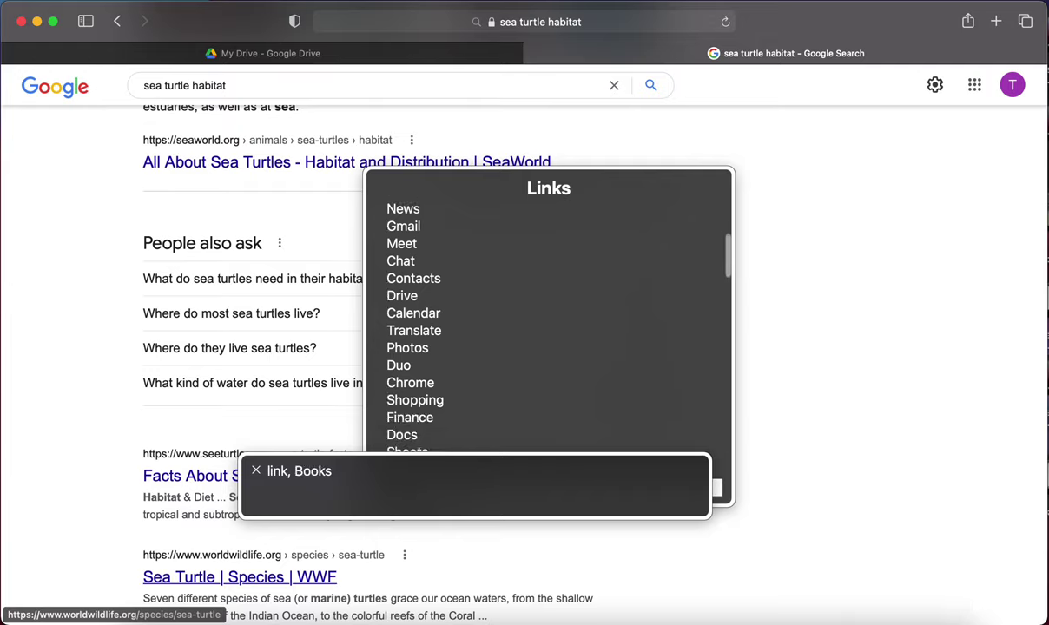
{"action": "key", "text": "Down"}
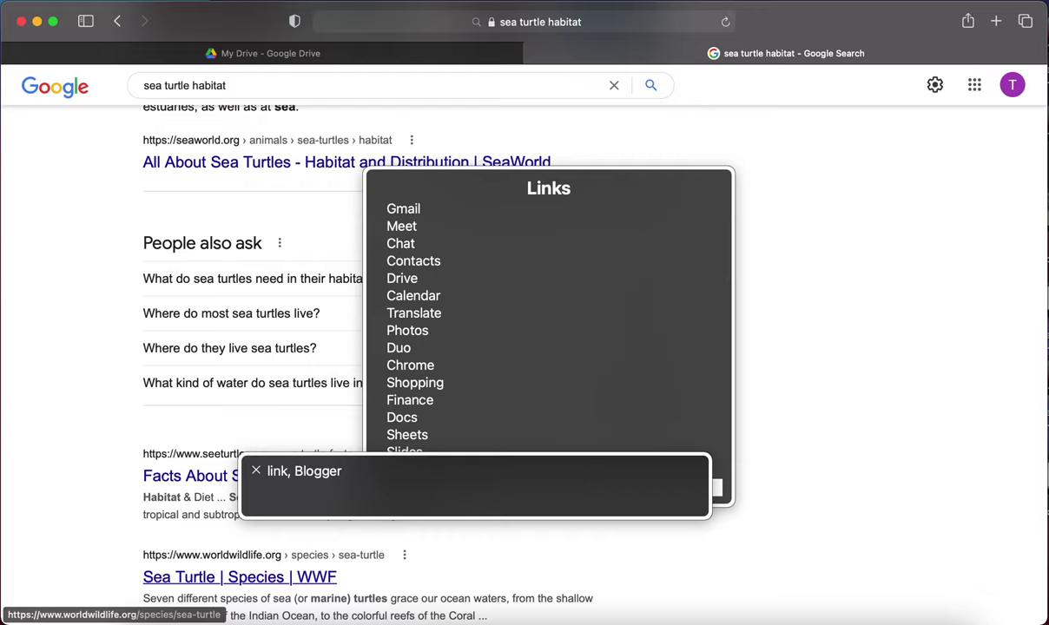
{"action": "key", "text": "Down"}
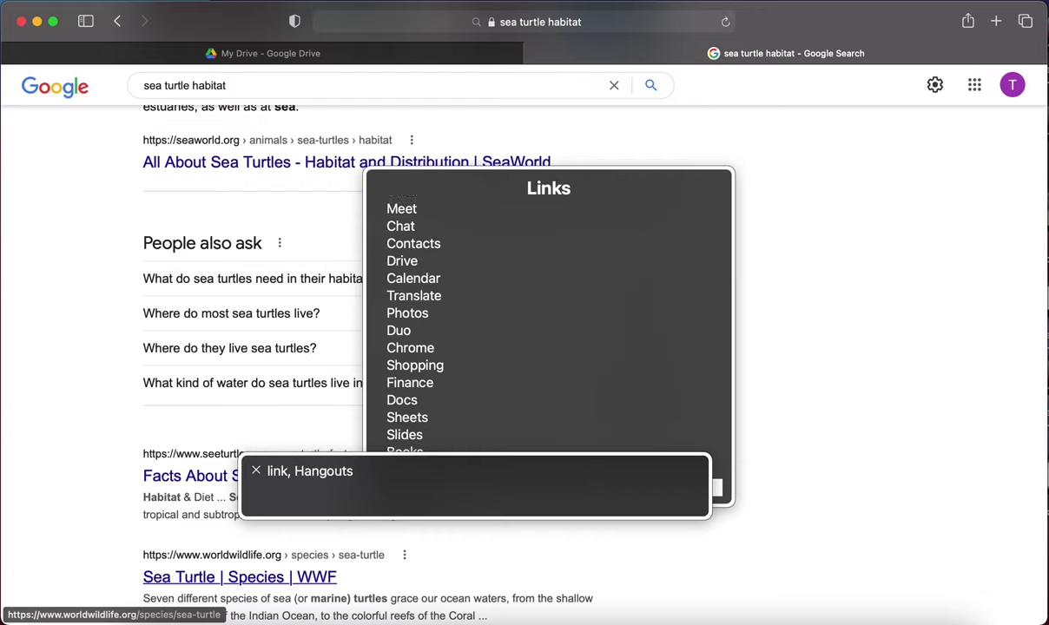
{"action": "key", "text": "Down"}
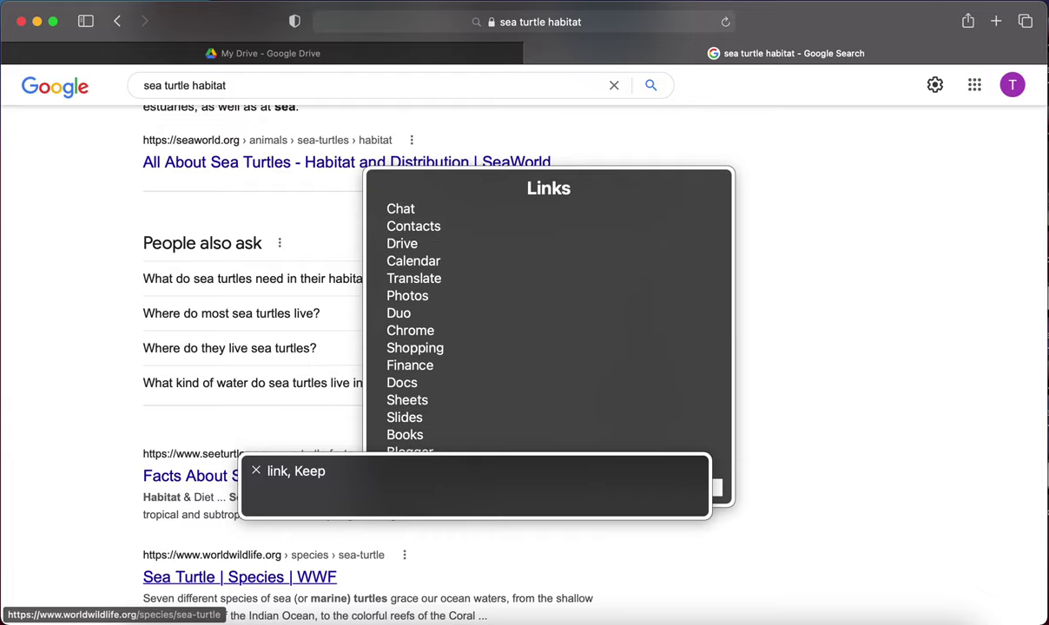
{"action": "key", "text": "Down"}
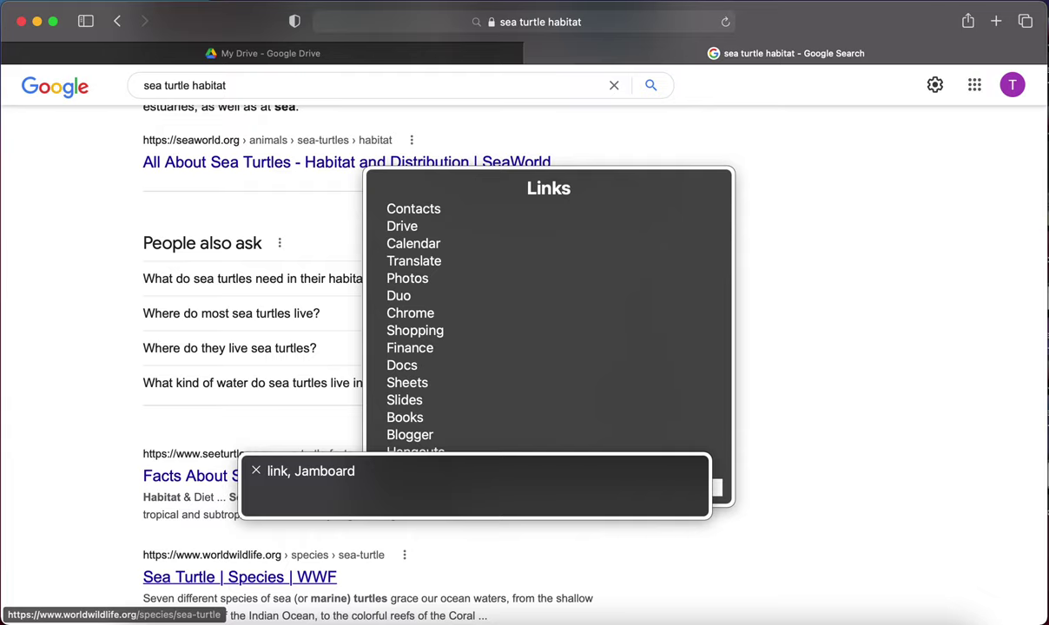
{"action": "key", "text": "Down"}
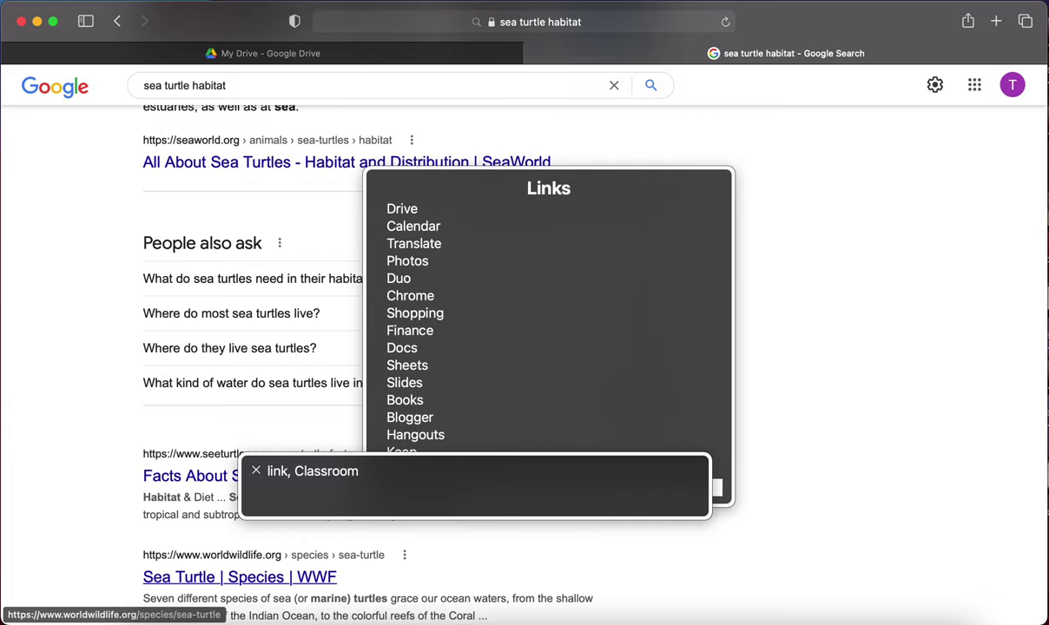
{"action": "key", "text": "Down"}
{"action": "key", "text": "Down"}
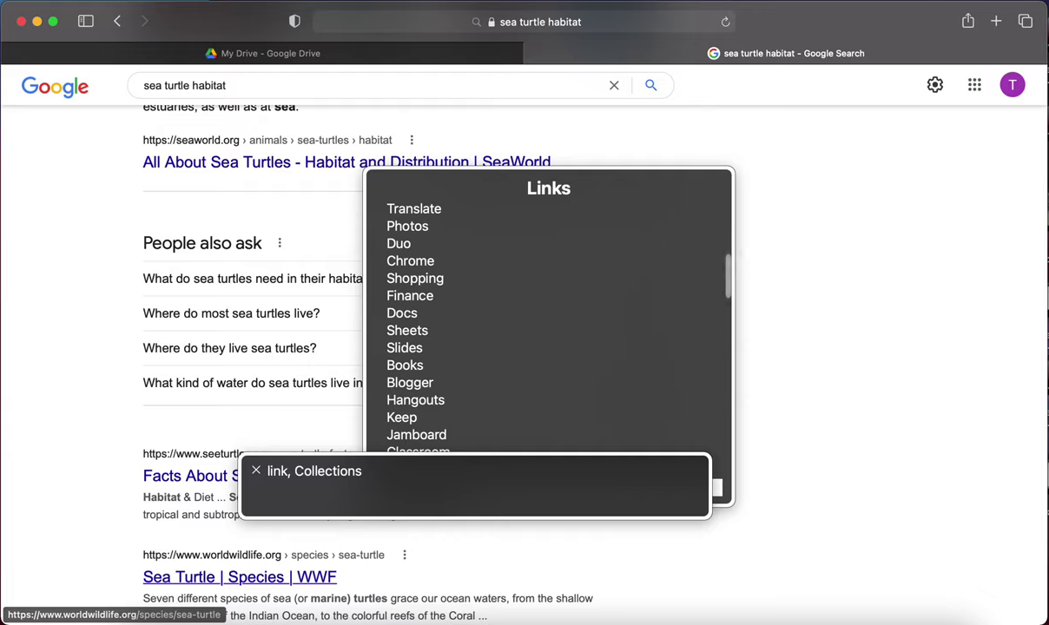
{"action": "key", "text": "Down"}
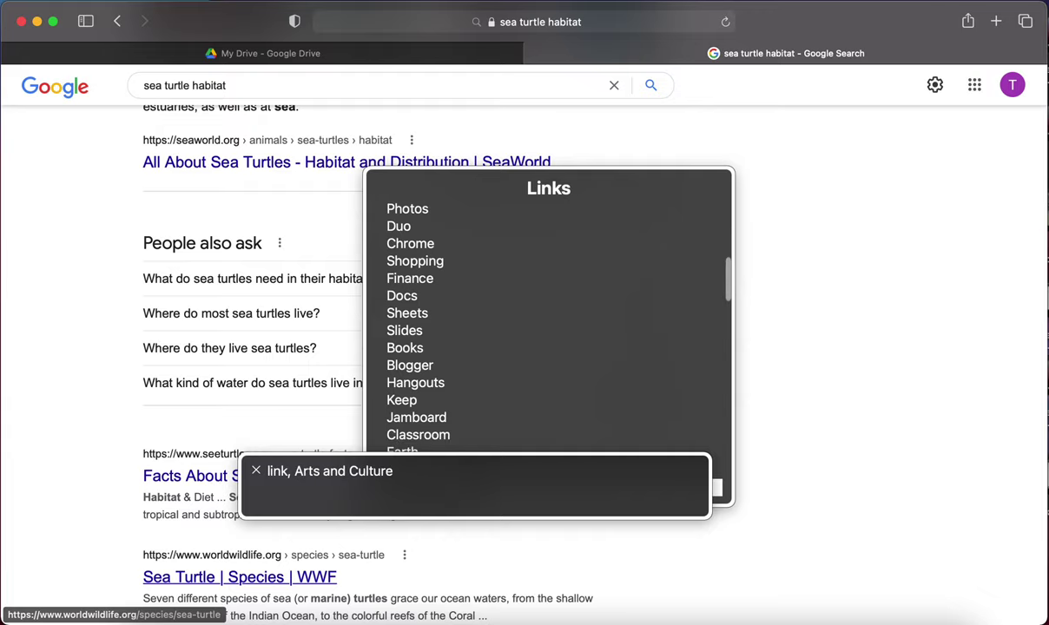
{"action": "key", "text": "Down"}
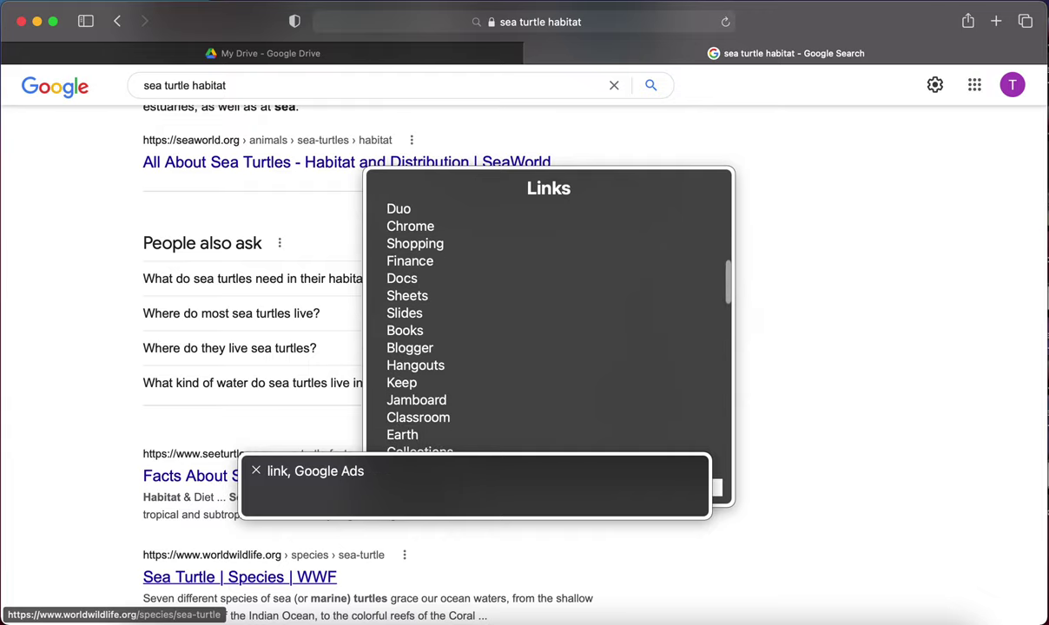
{"action": "key", "text": "Down"}
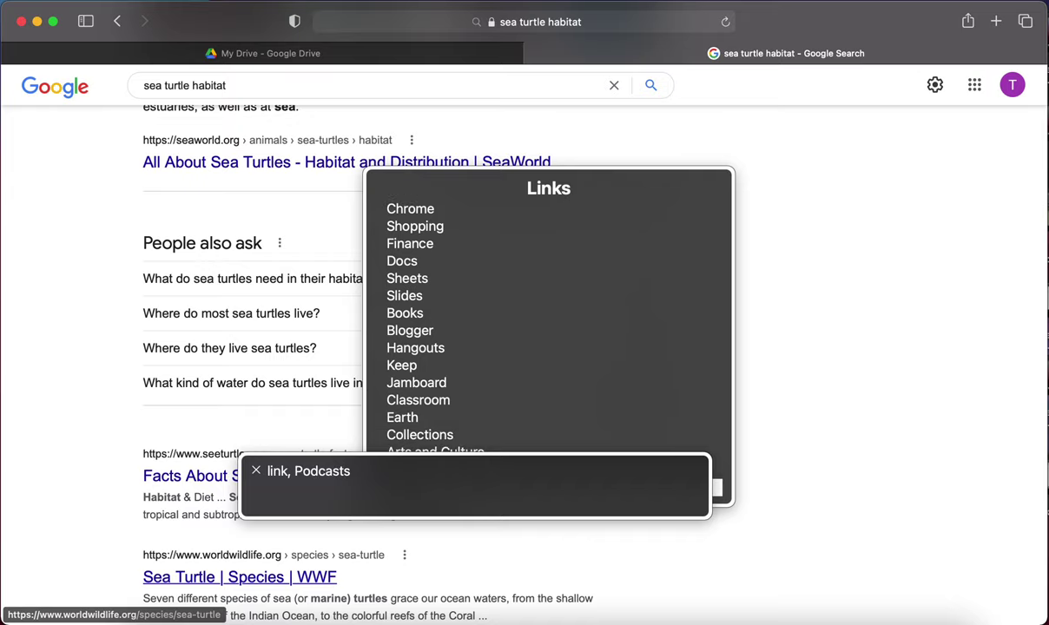
{"action": "key", "text": "Down"}
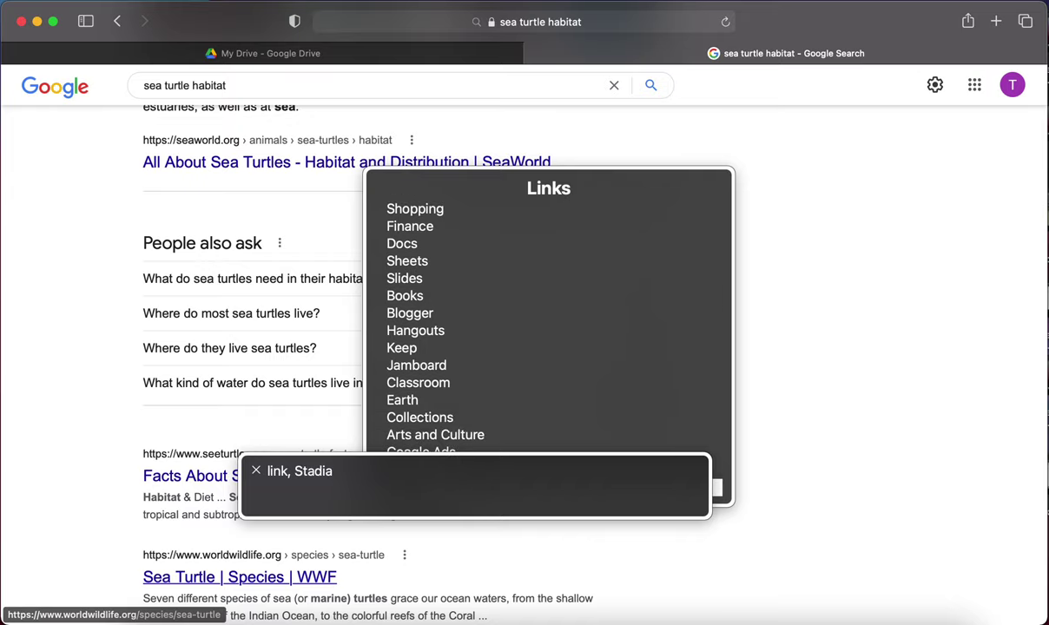
Continue reading through the rotor's Links list, from Google One to the image results for sea turtle habitat
{"action": "key", "text": "Down"}
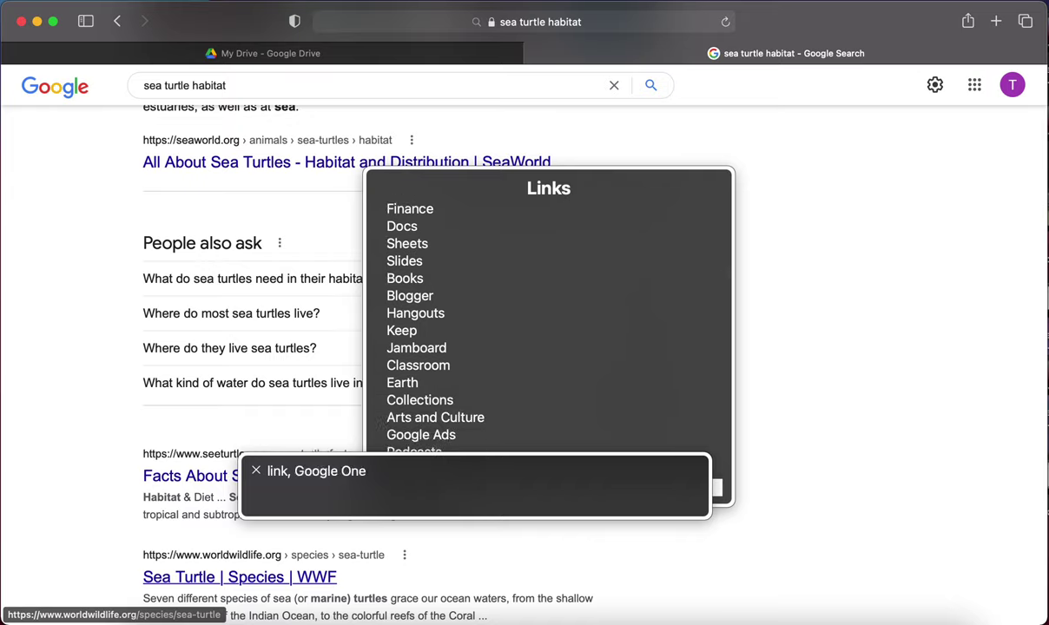
{"action": "key", "text": "Down"}
{"action": "key", "text": "Down"}
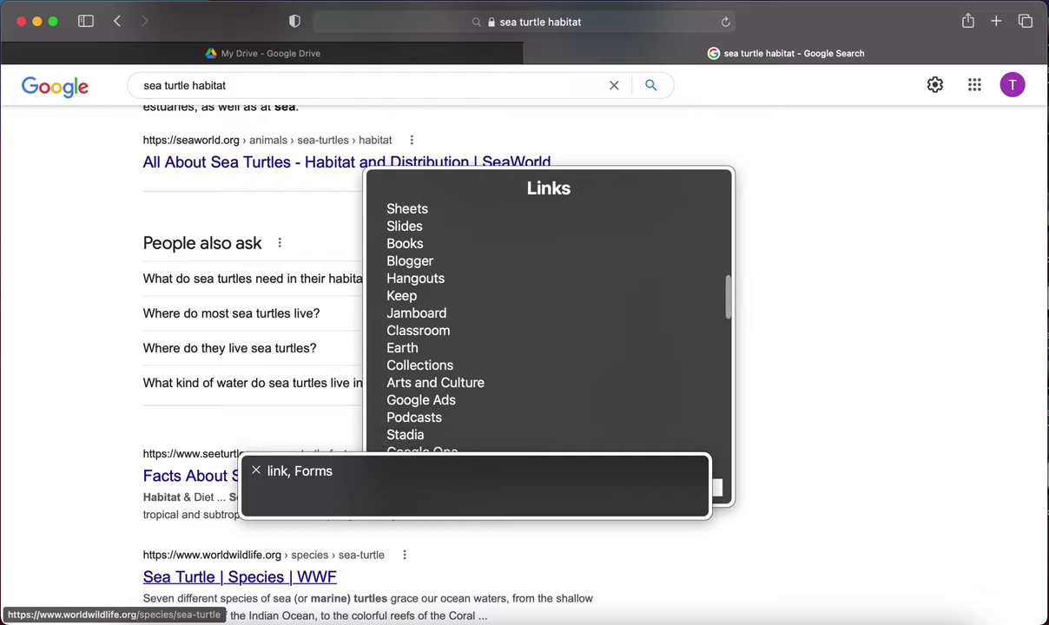
{"action": "key", "text": "Down"}
{"action": "key", "text": "Down"}
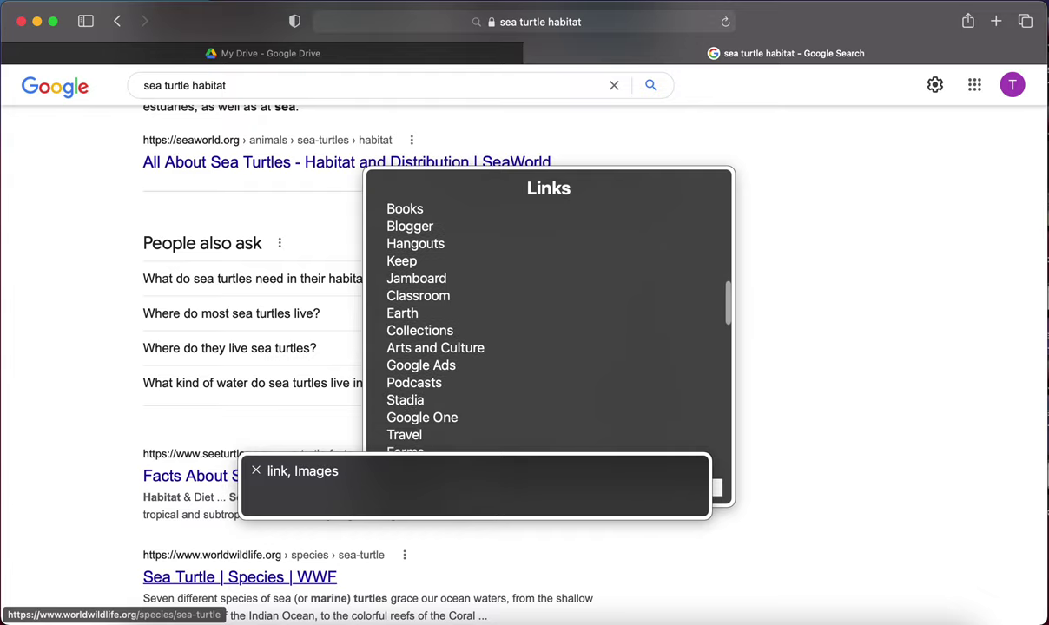
{"action": "key", "text": "Down"}
{"action": "key", "text": "Down"}
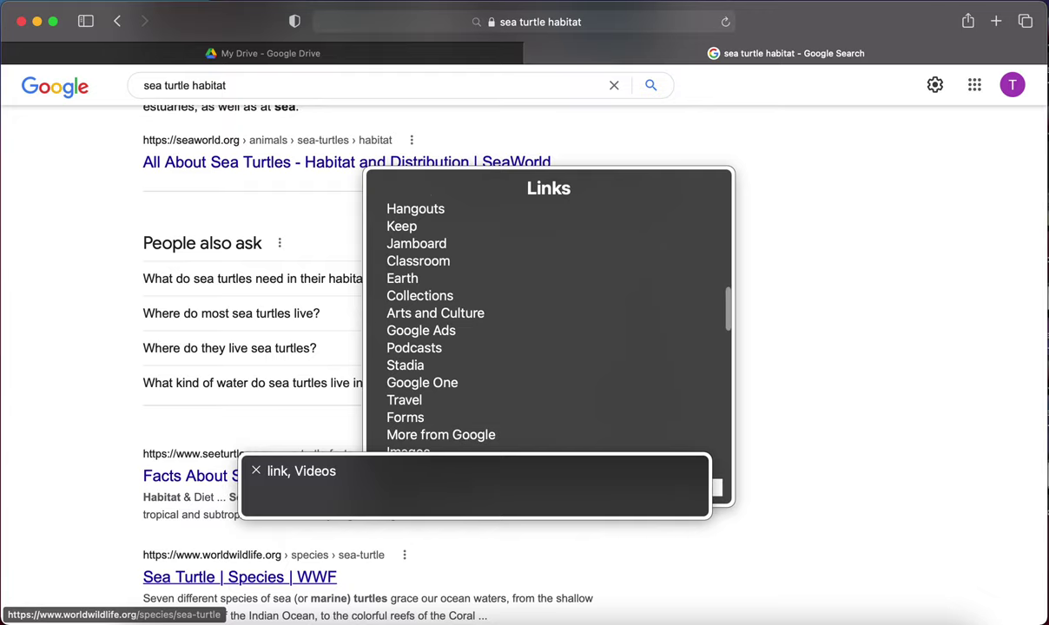
{"action": "key", "text": "Down"}
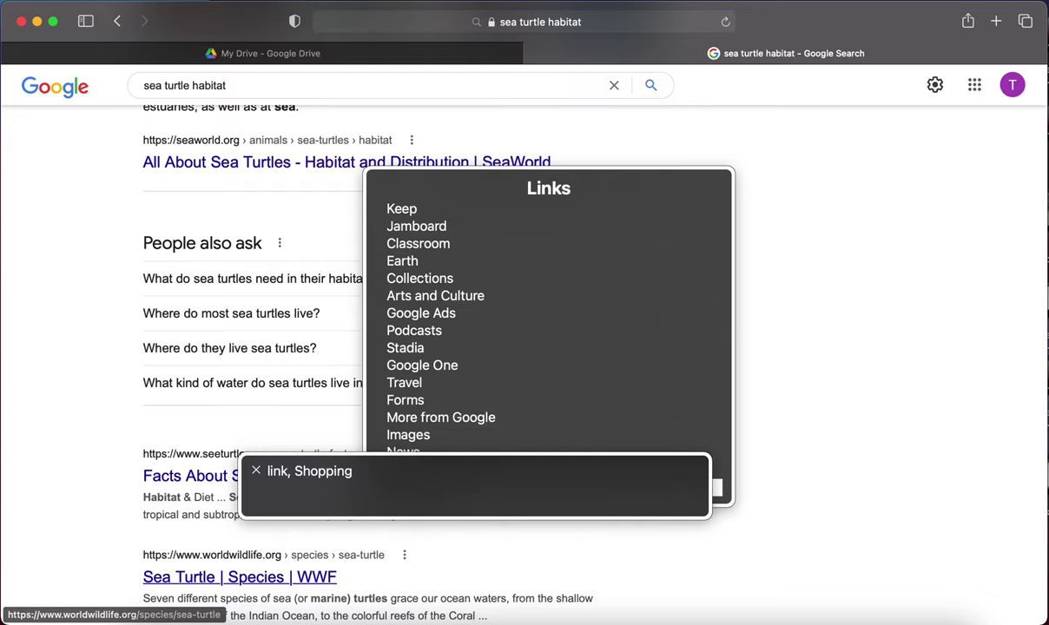
{"action": "key", "text": "Down"}
{"action": "key", "text": "Down"}
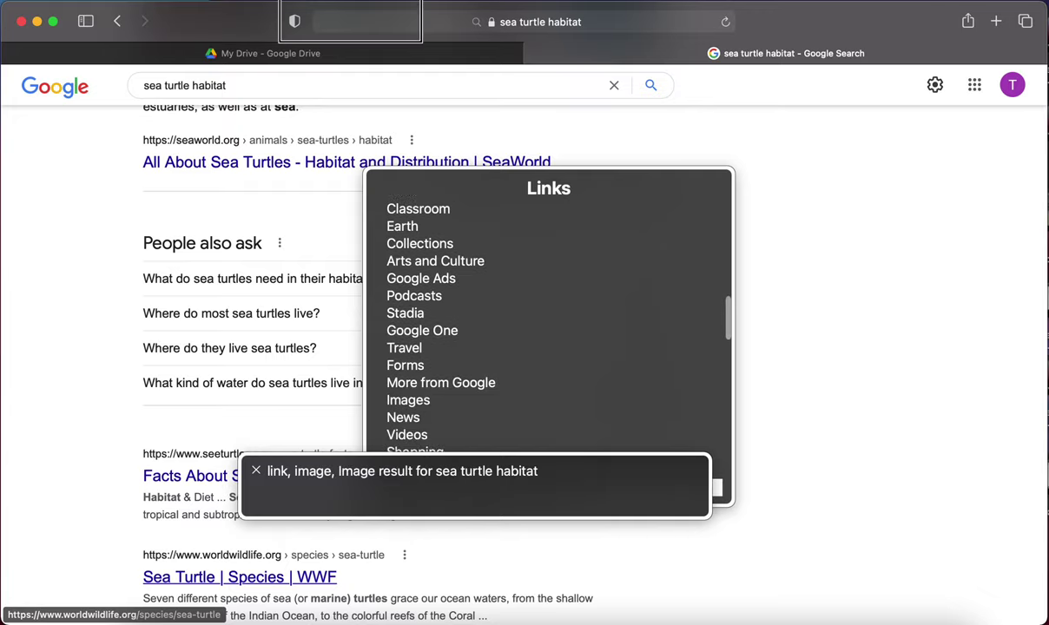
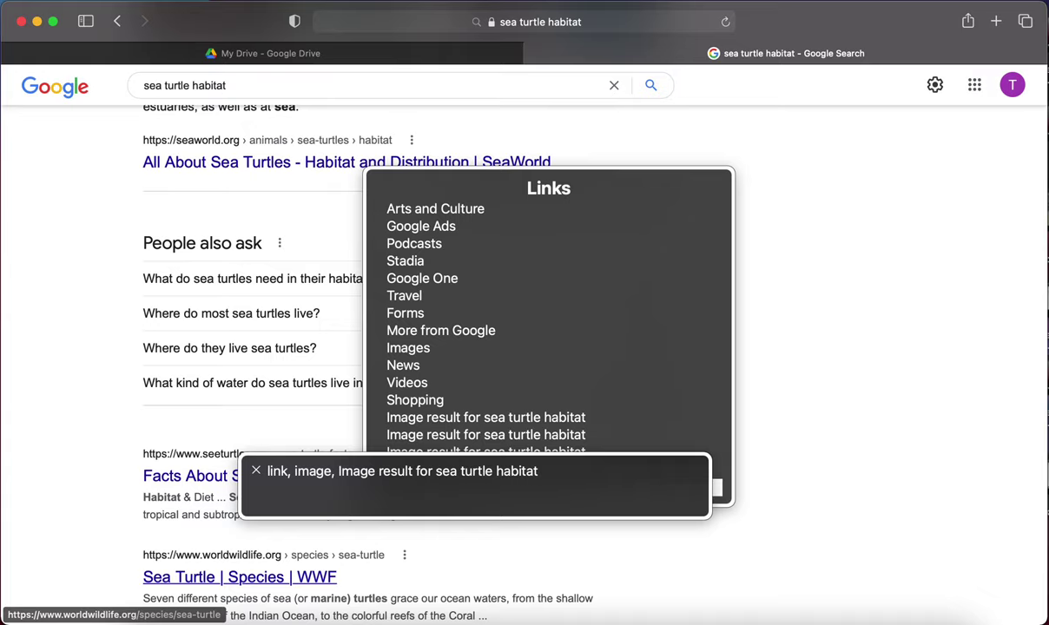
Switch the rotor to the Headings list, filter it to level 3, and read down to Sea Turtle Habitat - Sea Turtle Facts and Information
{"action": "key", "text": "Left"}
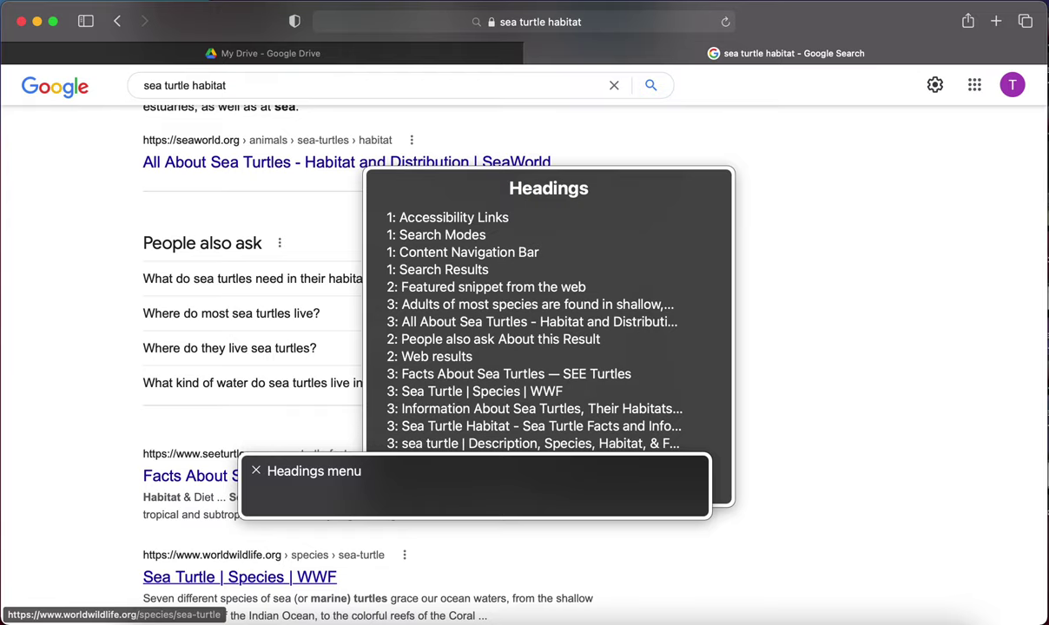
{"action": "key", "text": "3"}
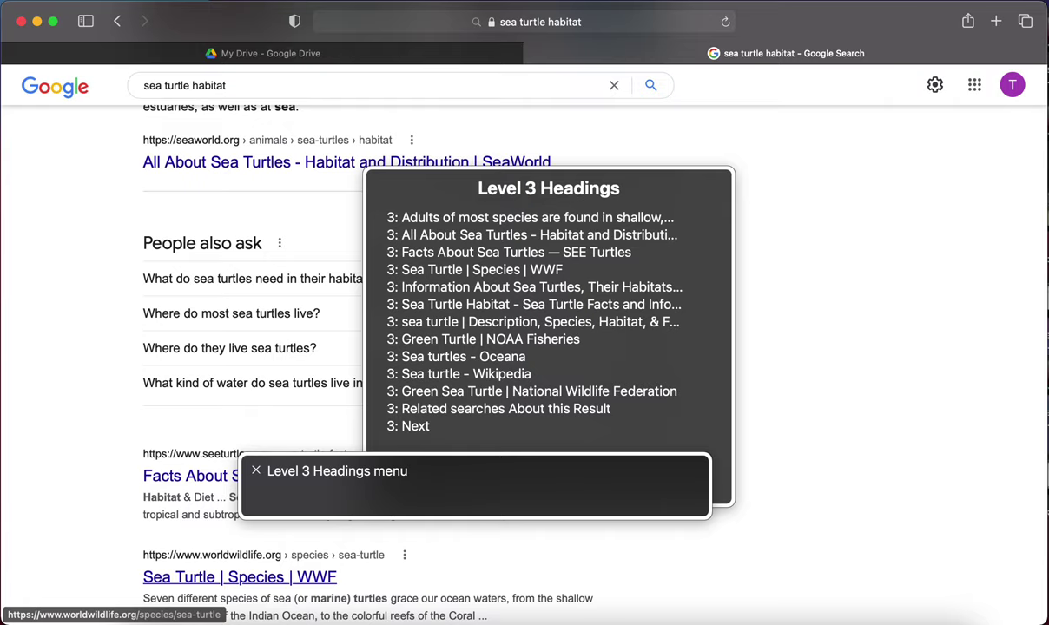
{"action": "key", "text": "Down"}
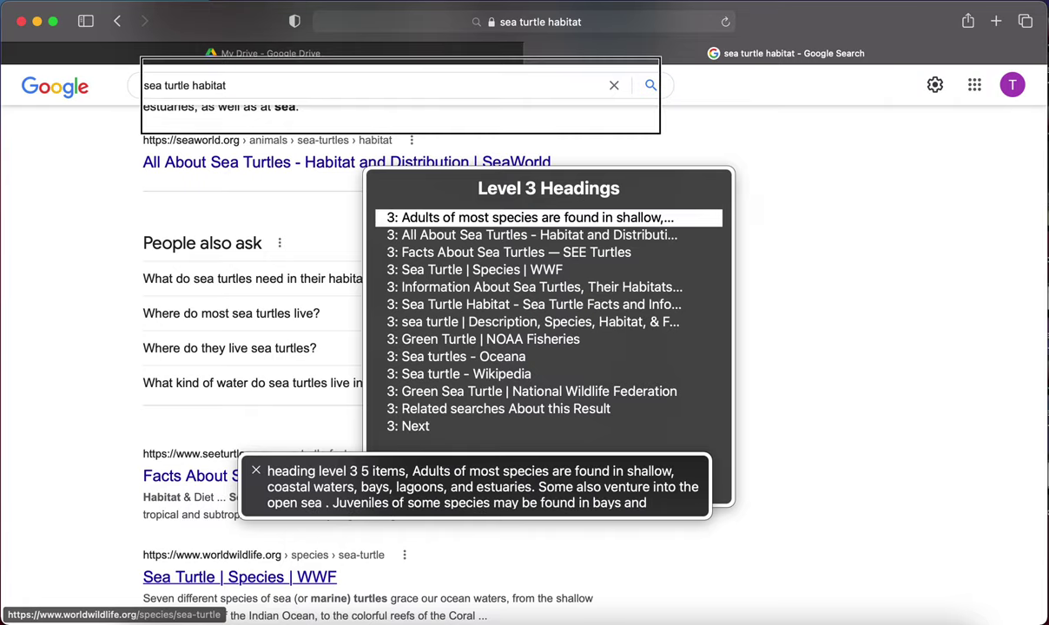
{"action": "key", "text": "Down"}
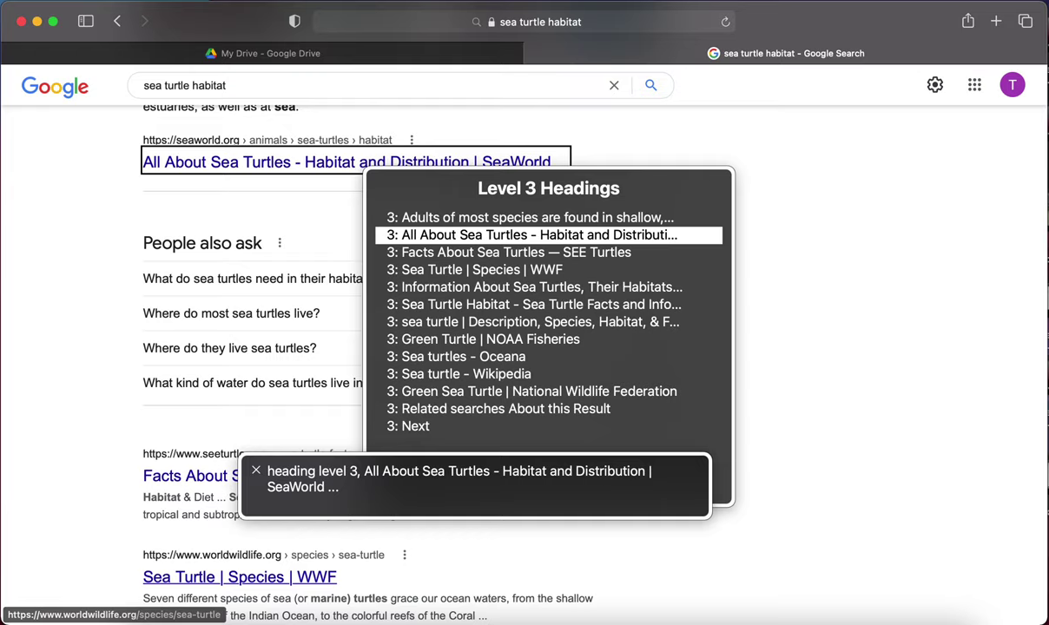
{"action": "key", "text": "Down"}
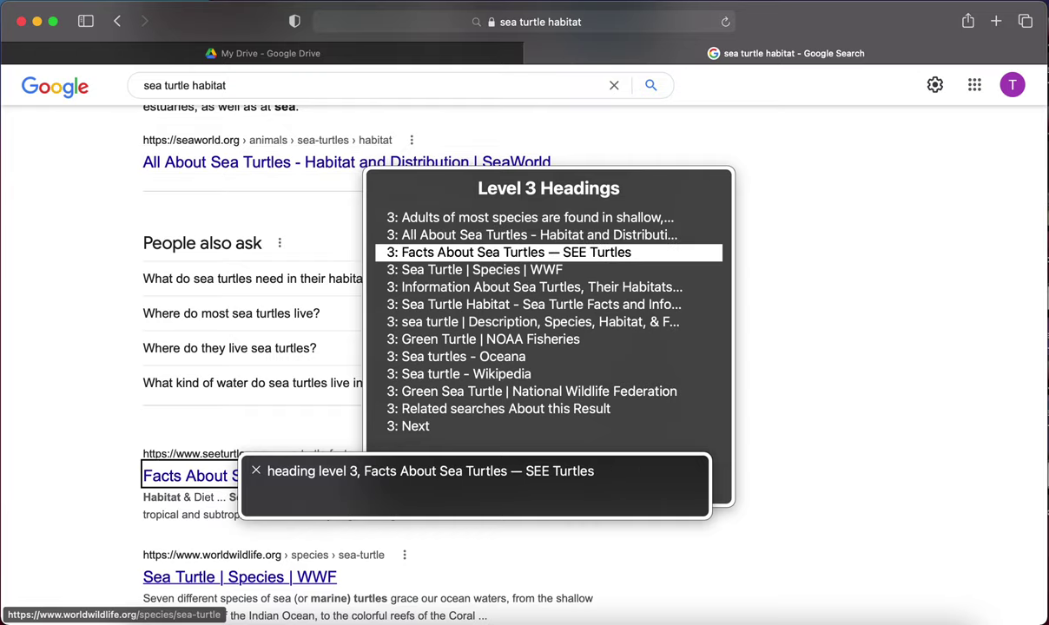
{"action": "key", "text": "Down"}
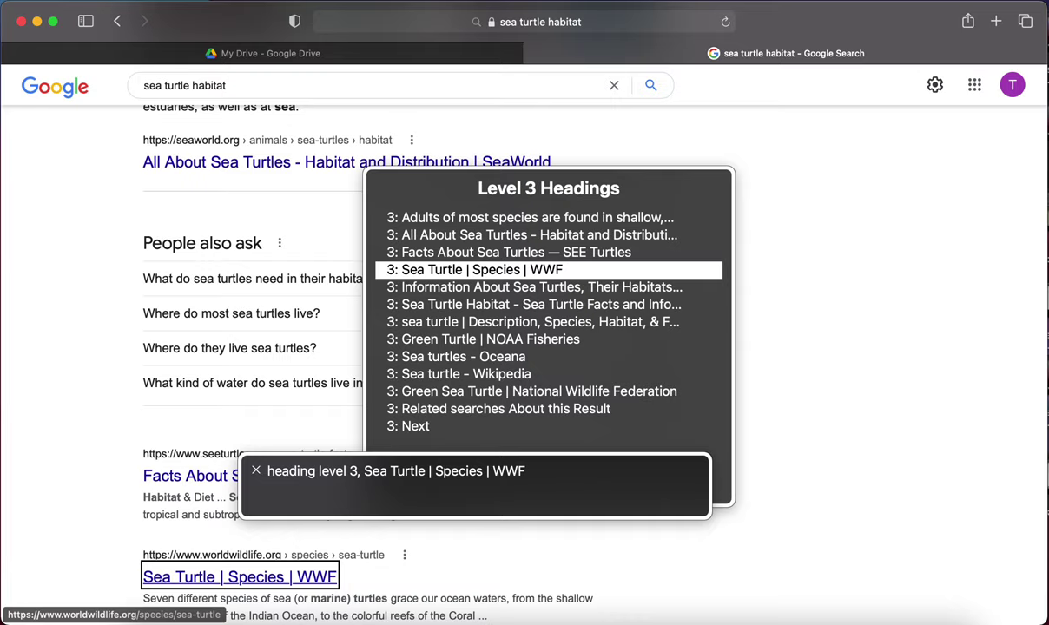
{"action": "key", "text": "Down"}
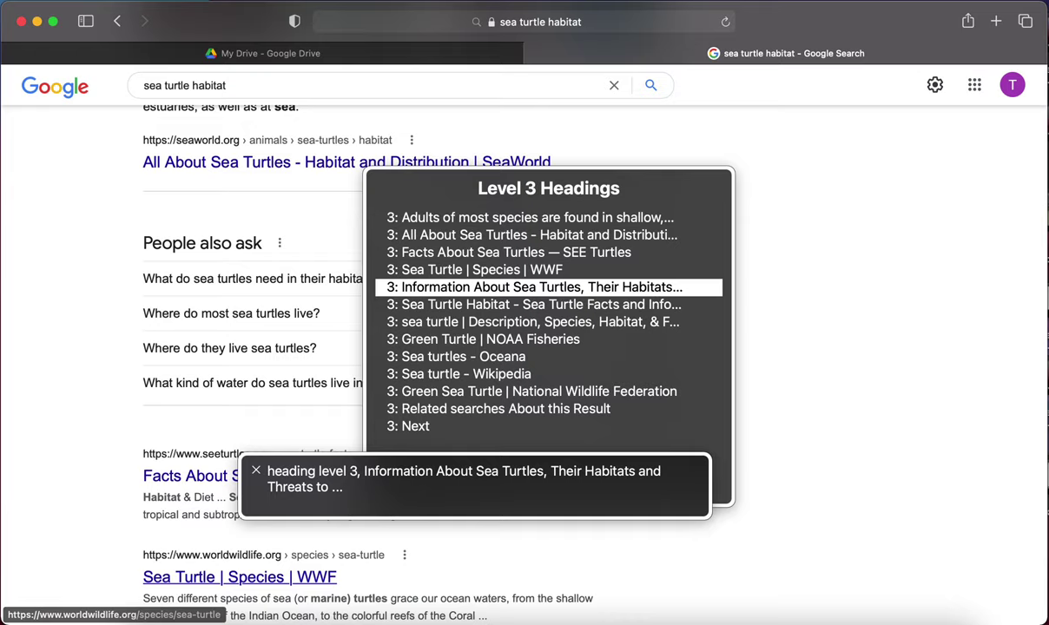
{"action": "key", "text": "Down"}
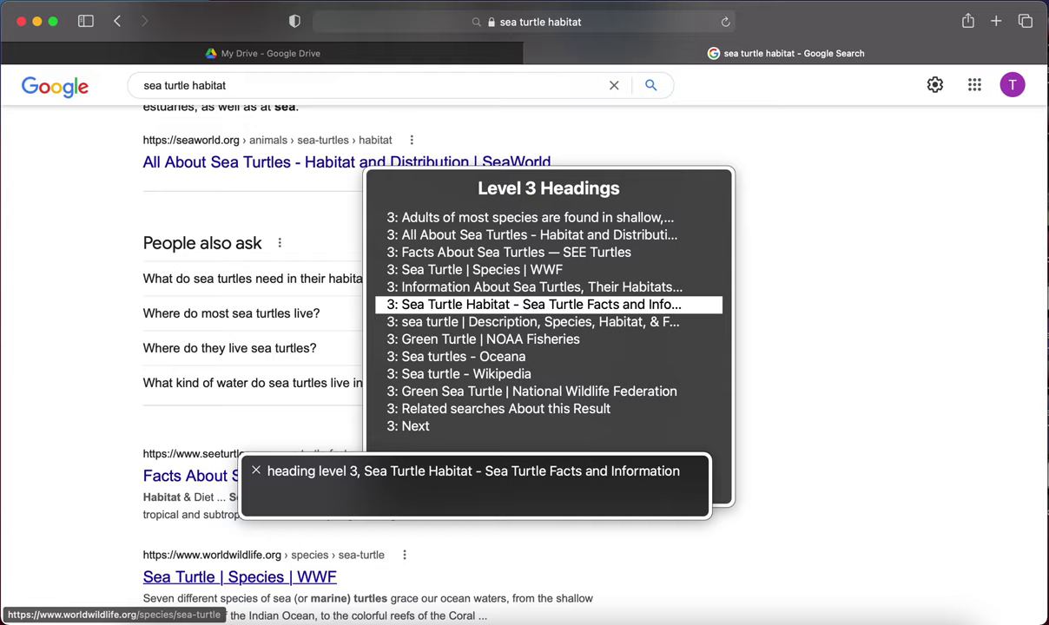
Go back up the level 3 headings to All About Sea Turtles - Habitat and Distribution, jump to it, and open the SeaWorld link
{"action": "key", "text": "Up"}
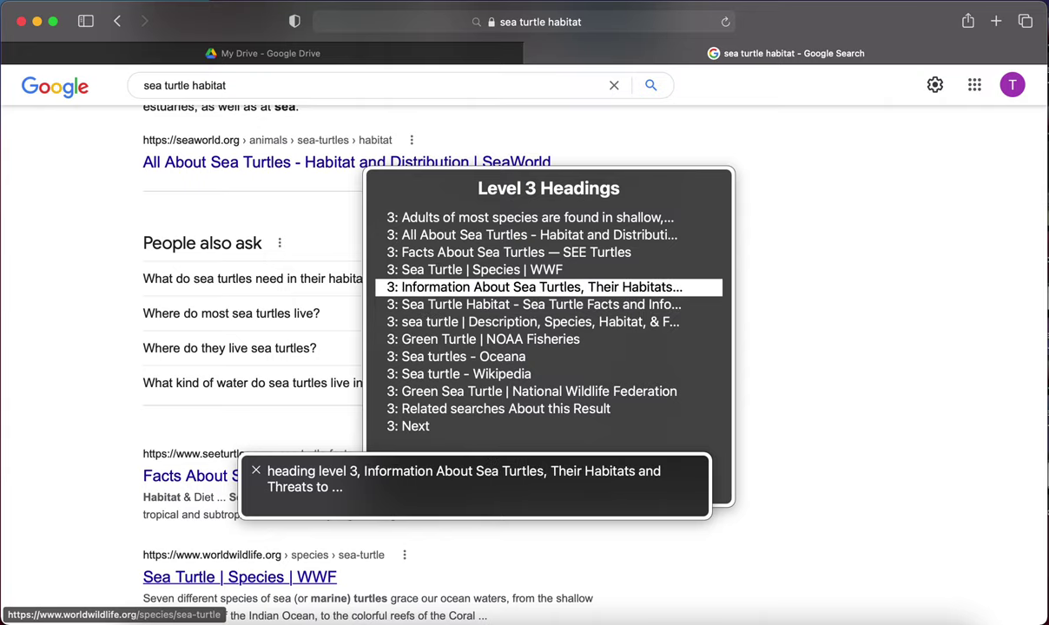
{"action": "key", "text": "Up"}
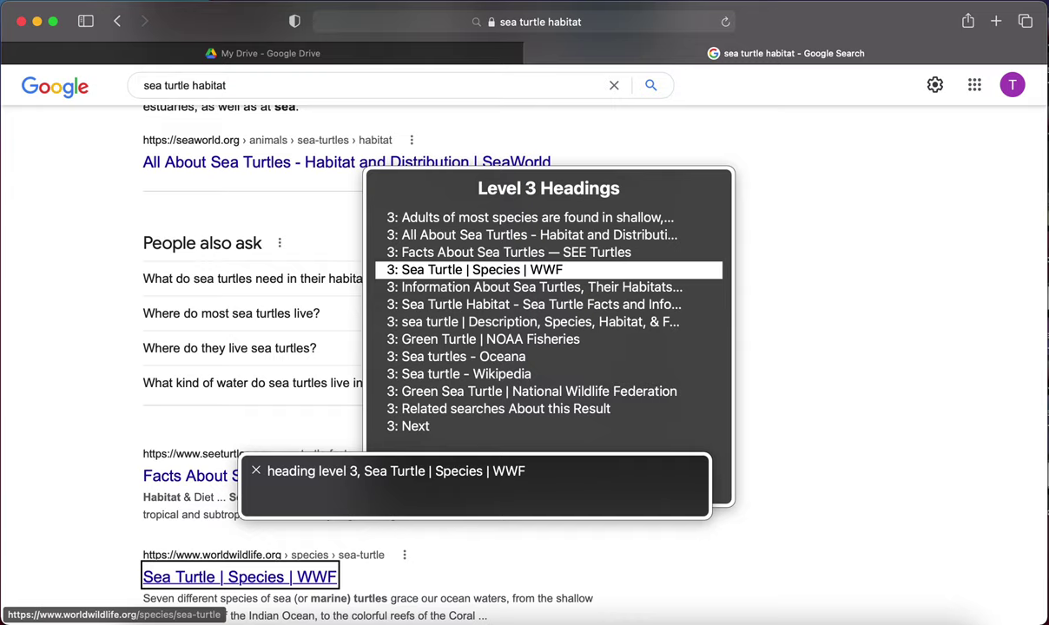
{"action": "key", "text": "Up"}
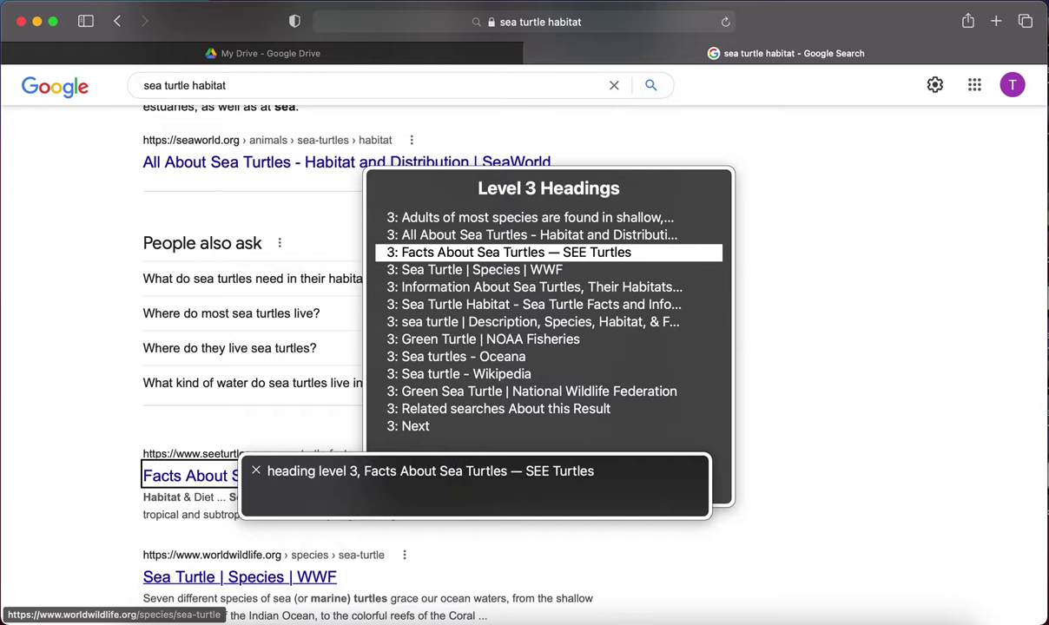
{"action": "key", "text": "Up"}
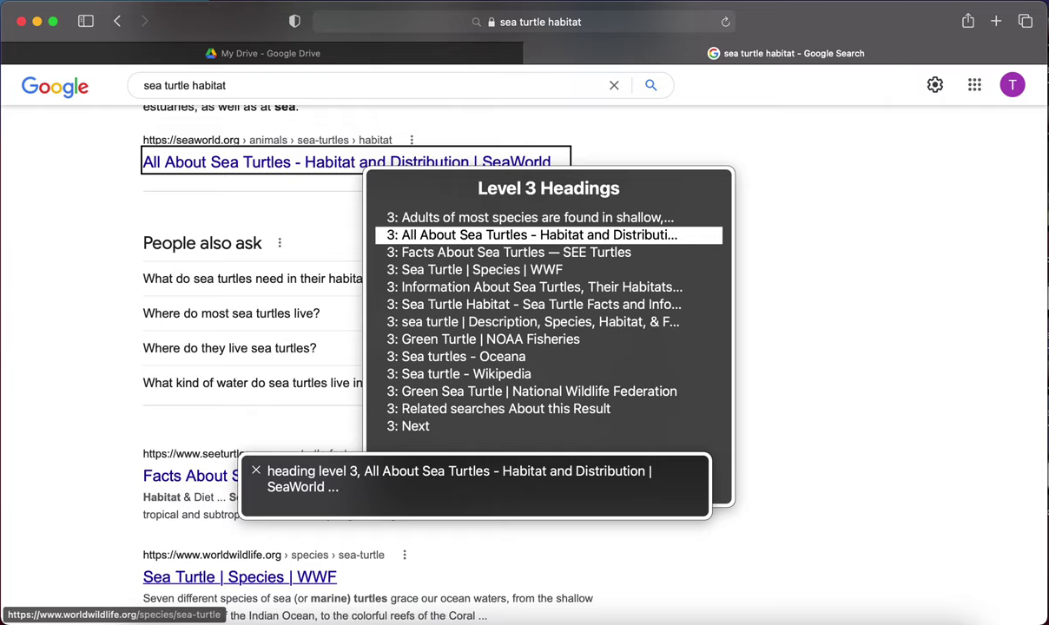
{"action": "key", "text": "Down"}
{"action": "key", "text": "Down"}
{"action": "key", "text": "Up"}
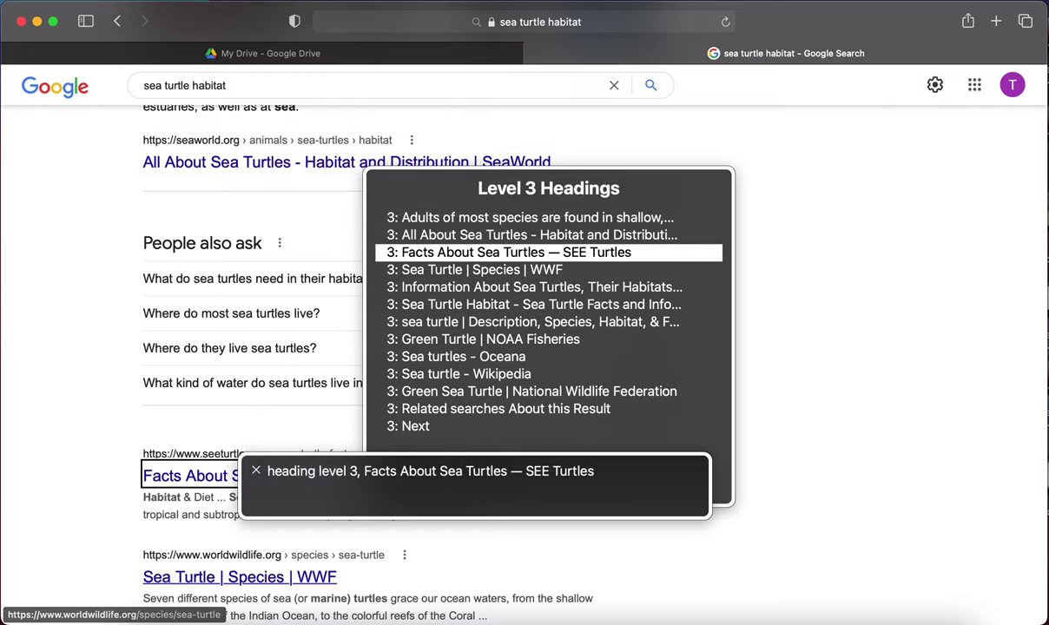
{"action": "key", "text": "Up"}
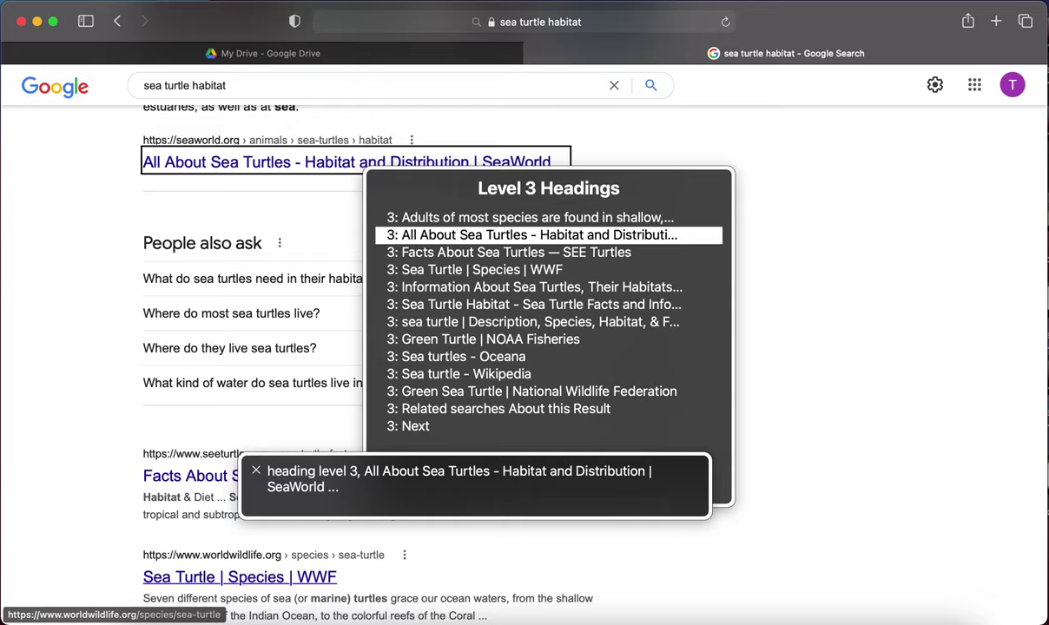
{"action": "key", "text": "Return"}
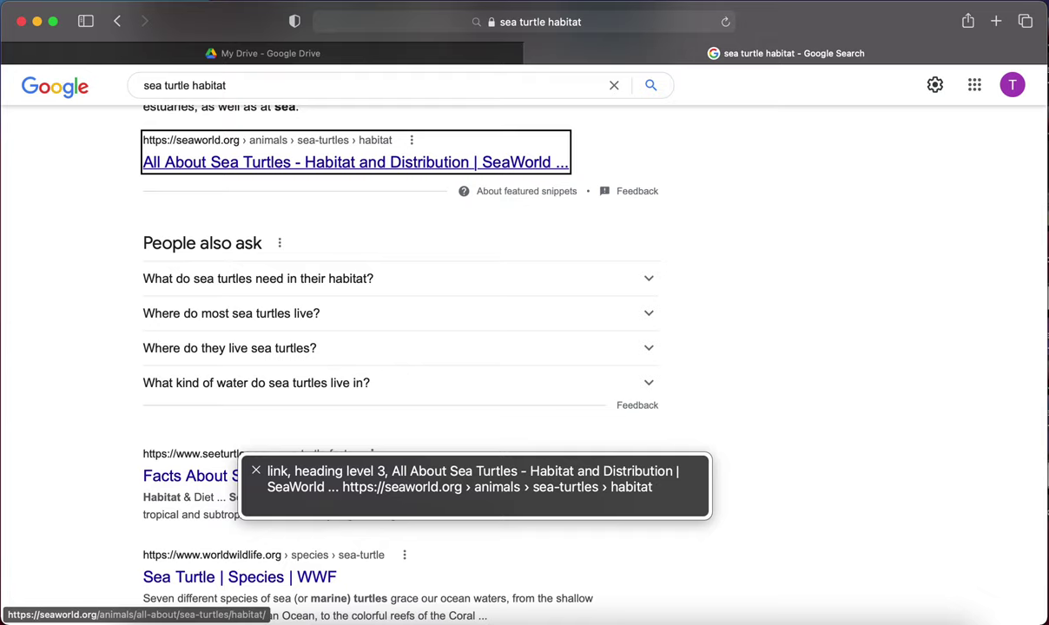
{"action": "key", "text": "ctrl+alt+space"}
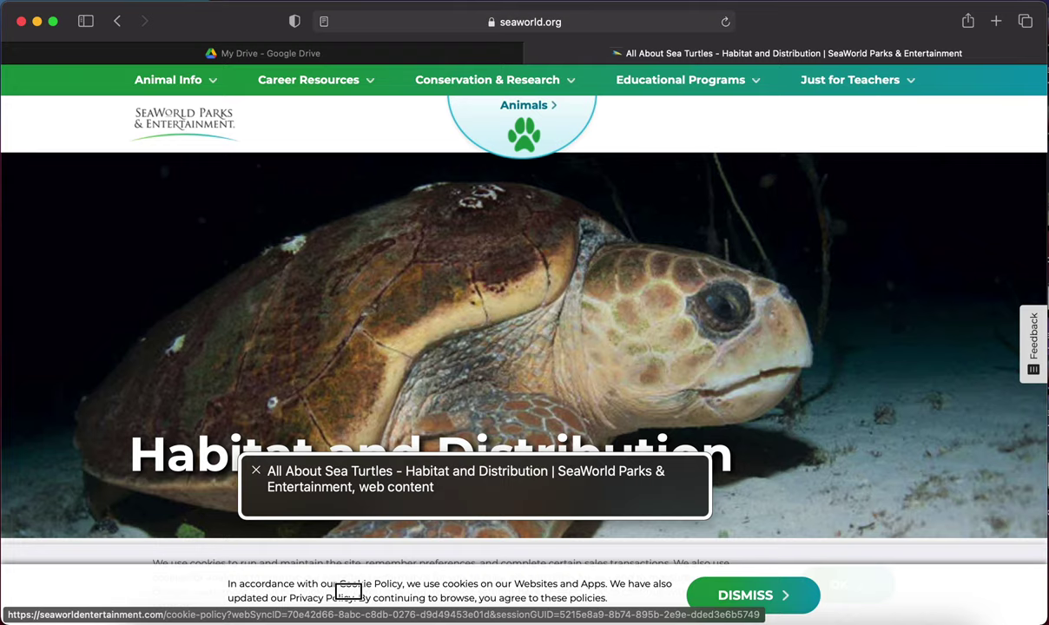
Open the rotor's Headings list on the SeaWorld page and read its entries from Animals to Table: Sea Turtle Distribution & Habitat
{"action": "key", "text": "ctrl+alt+u"}
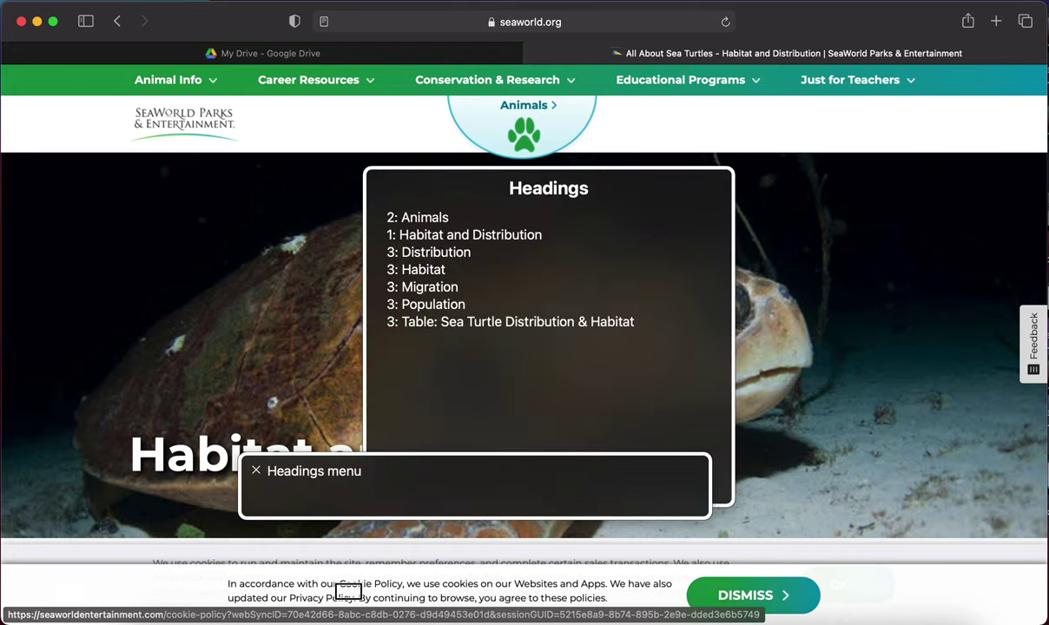
{"action": "key", "text": "Down"}
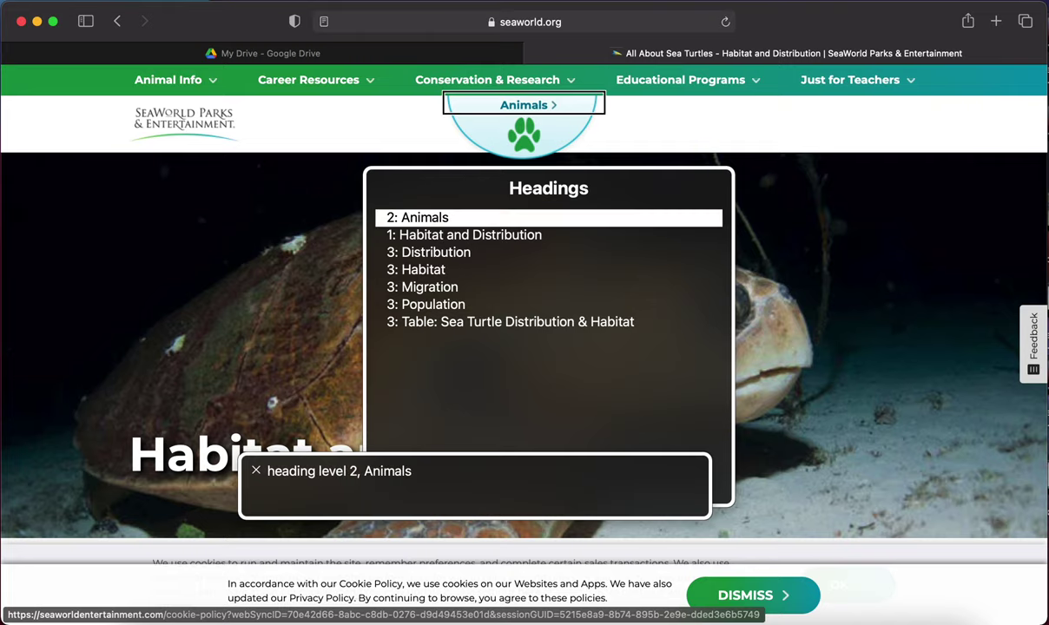
{"action": "key", "text": "Down"}
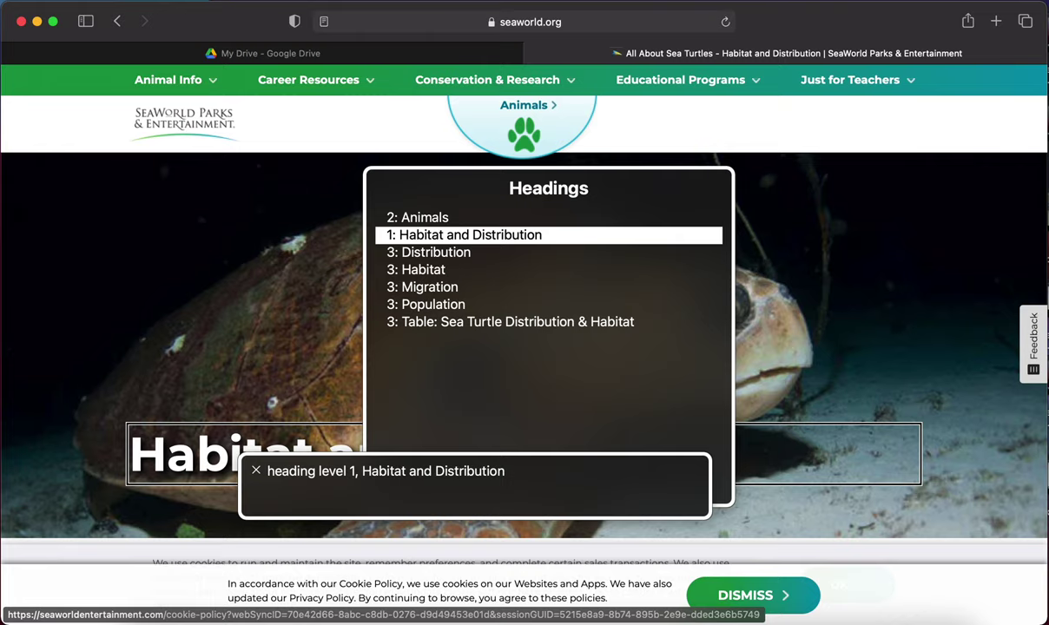
{"action": "key", "text": "Down"}
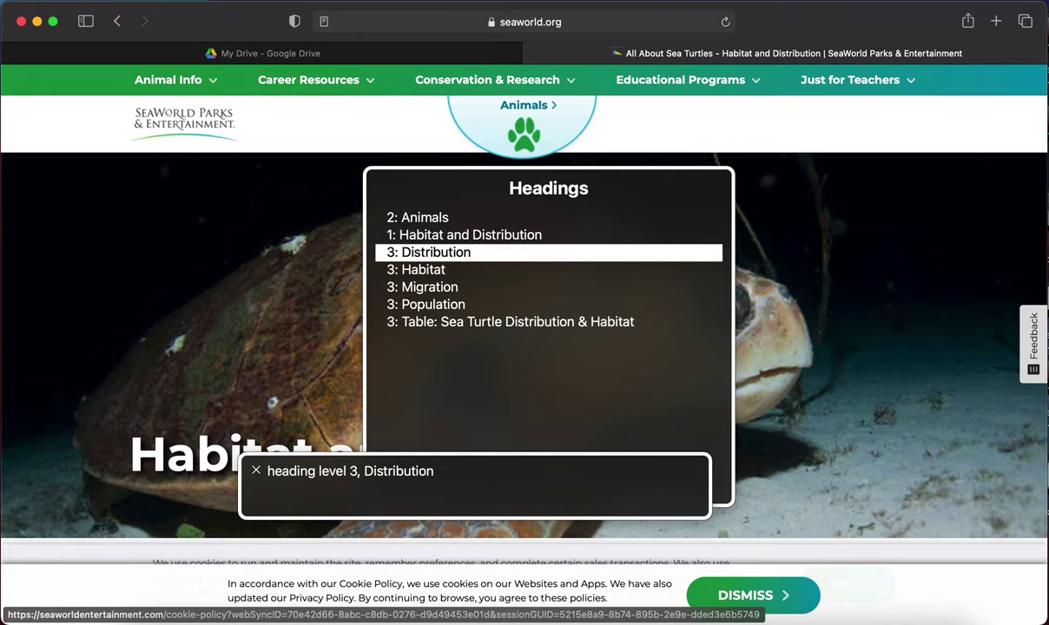
{"action": "key", "text": "Down"}
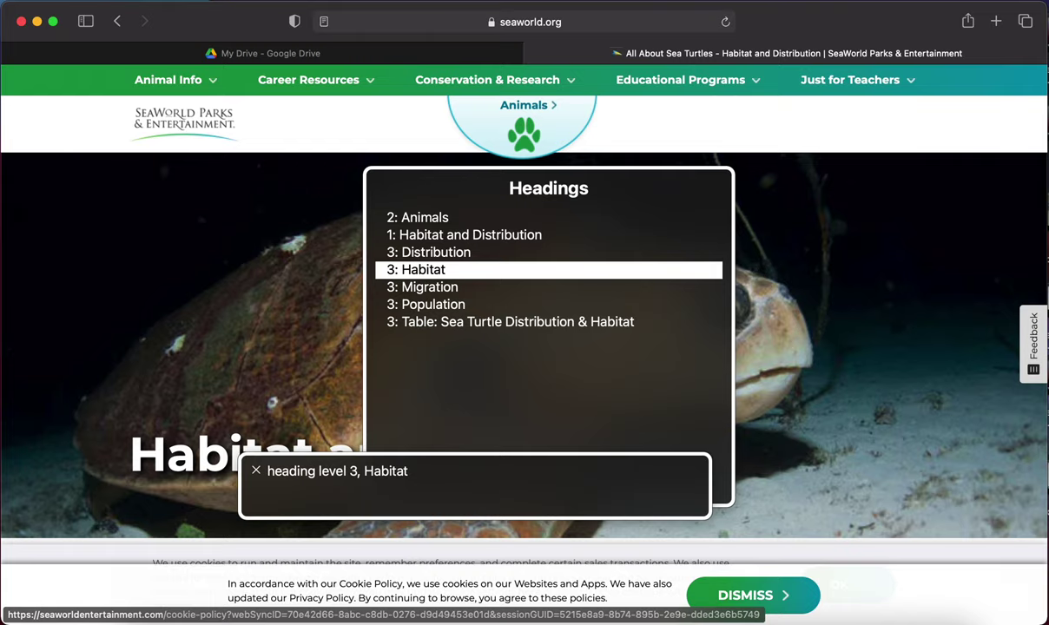
{"action": "key", "text": "Down"}
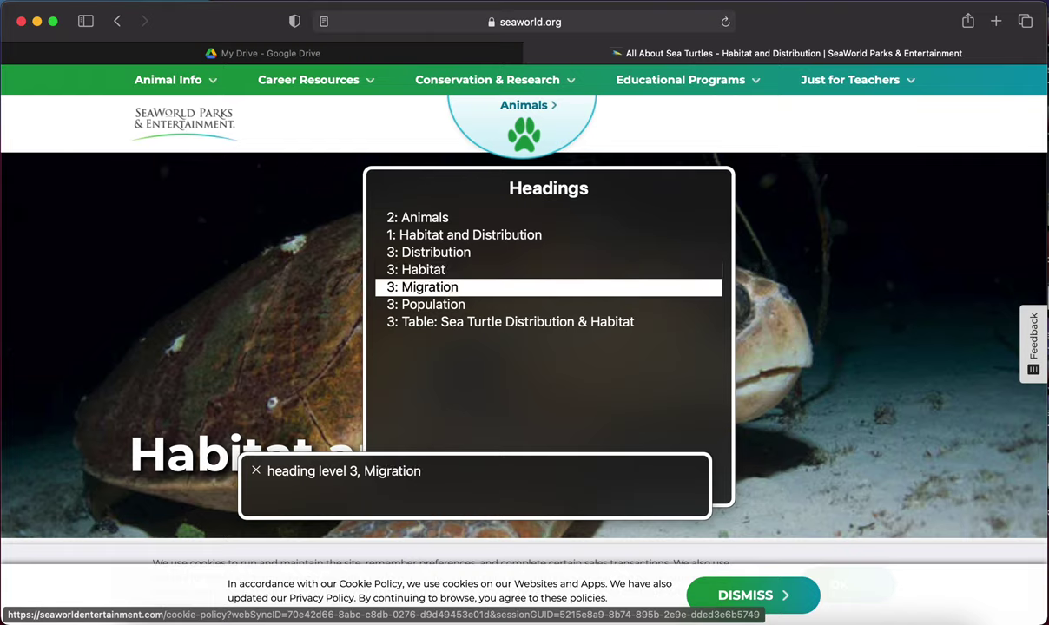
{"action": "key", "text": "Down"}
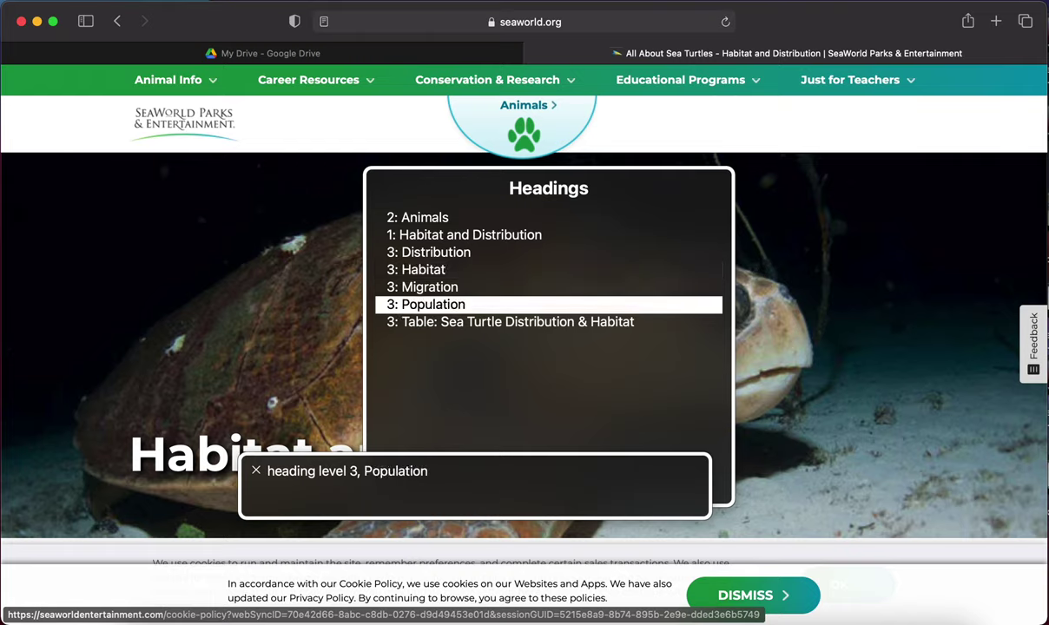
{"action": "key", "text": "Down"}
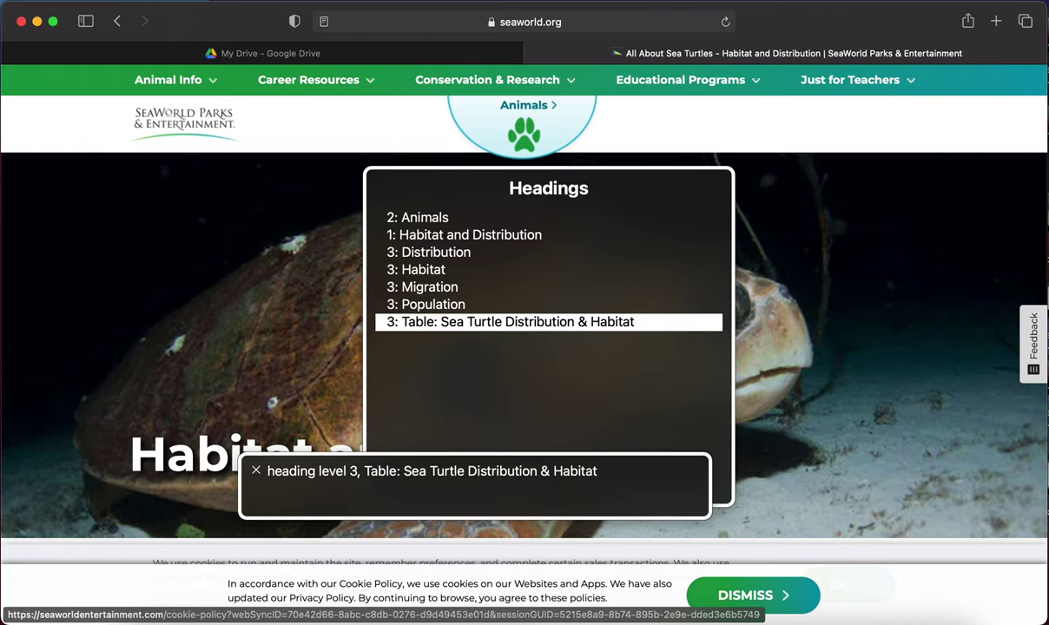
Select the level 3 Habitat heading in the rotor, jump to it, and read the first paragraph below it
{"action": "key", "text": "Up"}
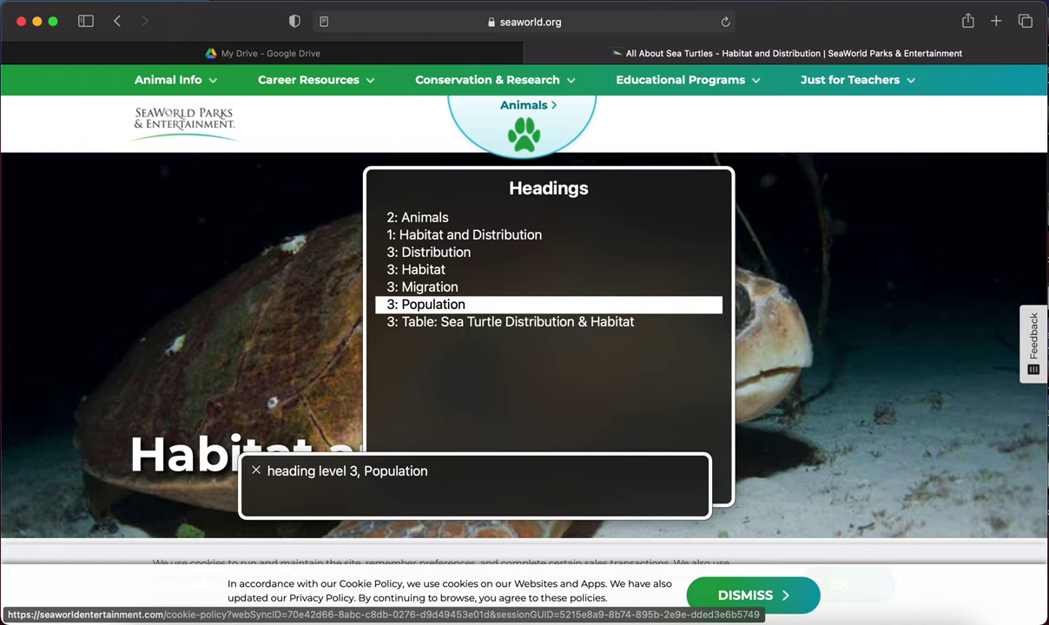
{"action": "key", "text": "Up"}
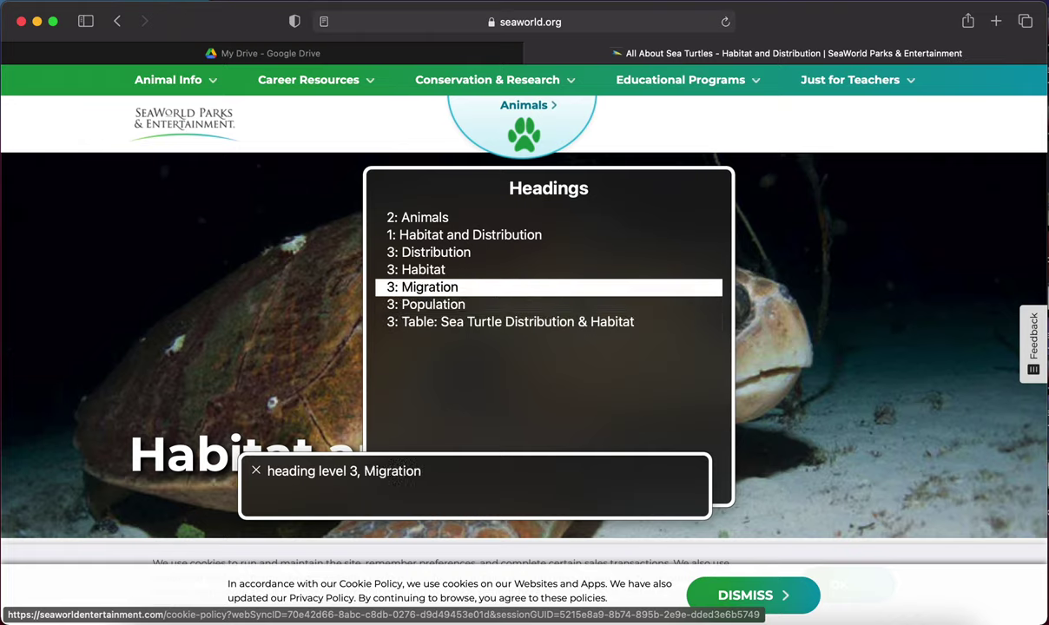
{"action": "key", "text": "Up"}
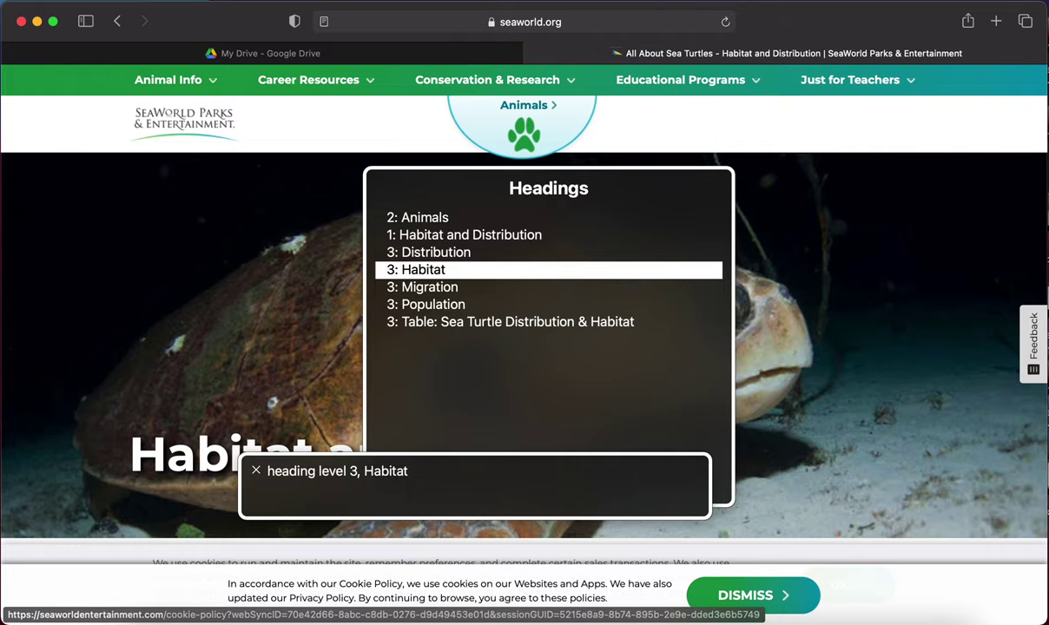
{"action": "key", "text": "Return"}
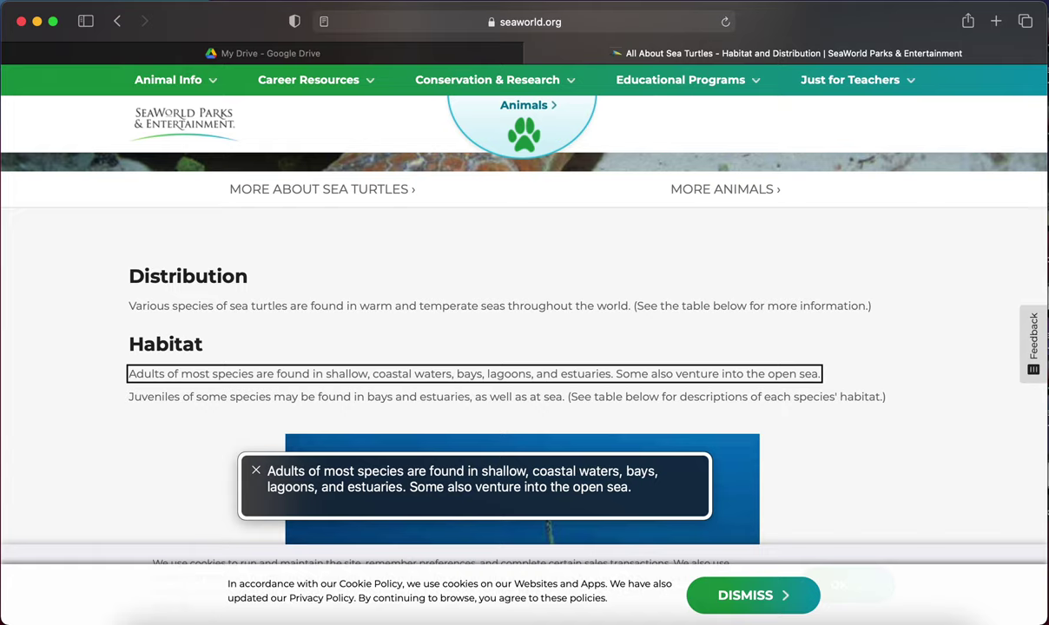
Read on past the second Habitat paragraph and the turtle image to the Migration heading
{"action": "key", "text": "ctrl+alt+Right"}
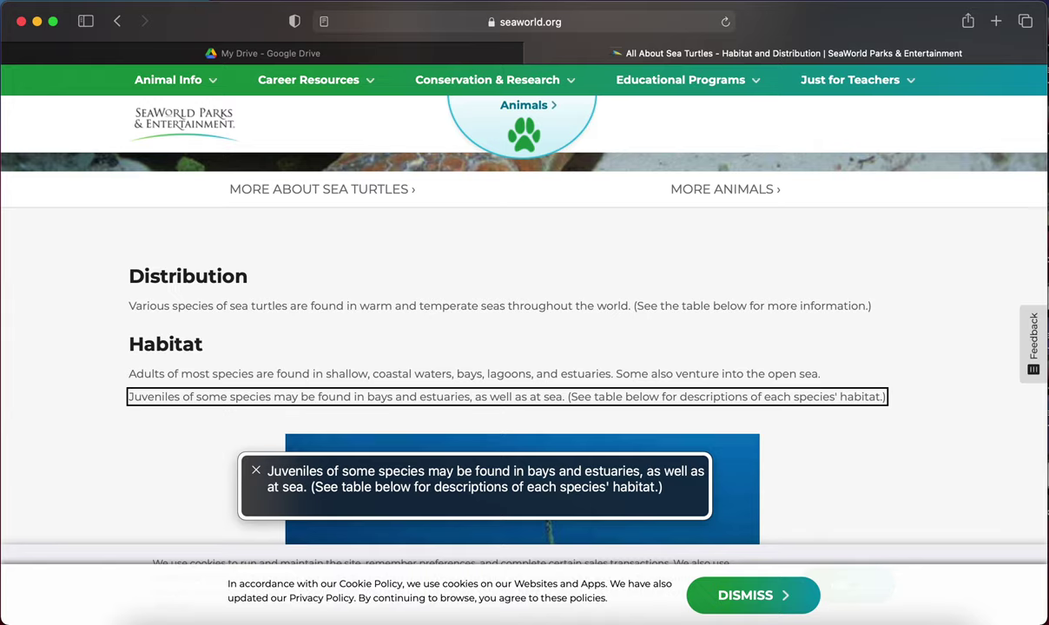
{"action": "key", "text": "ctrl+alt+Right"}
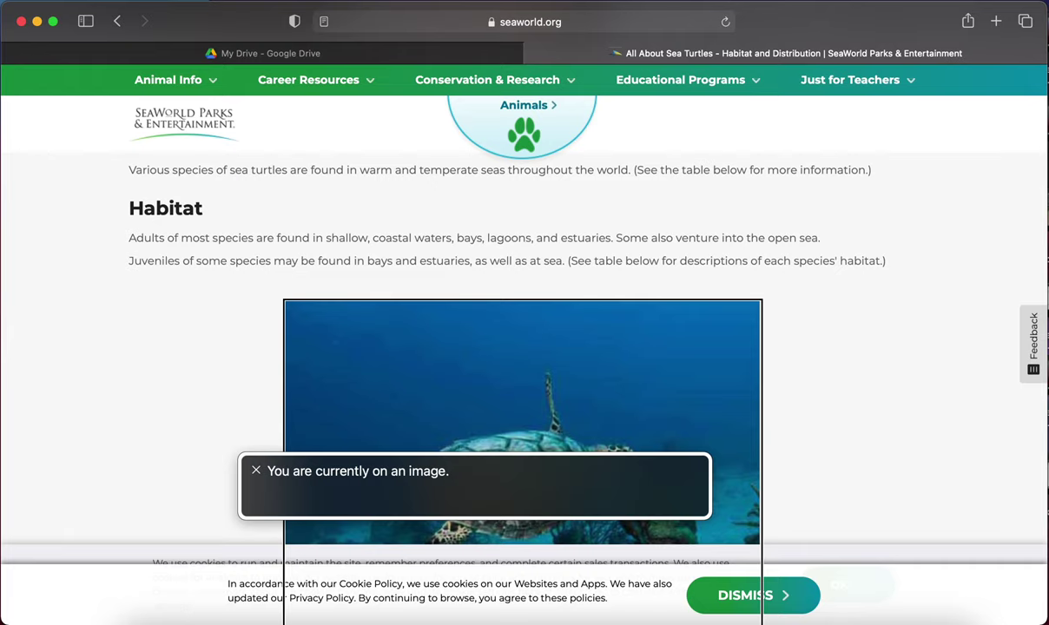
{"action": "key", "text": "ctrl+alt+Right"}
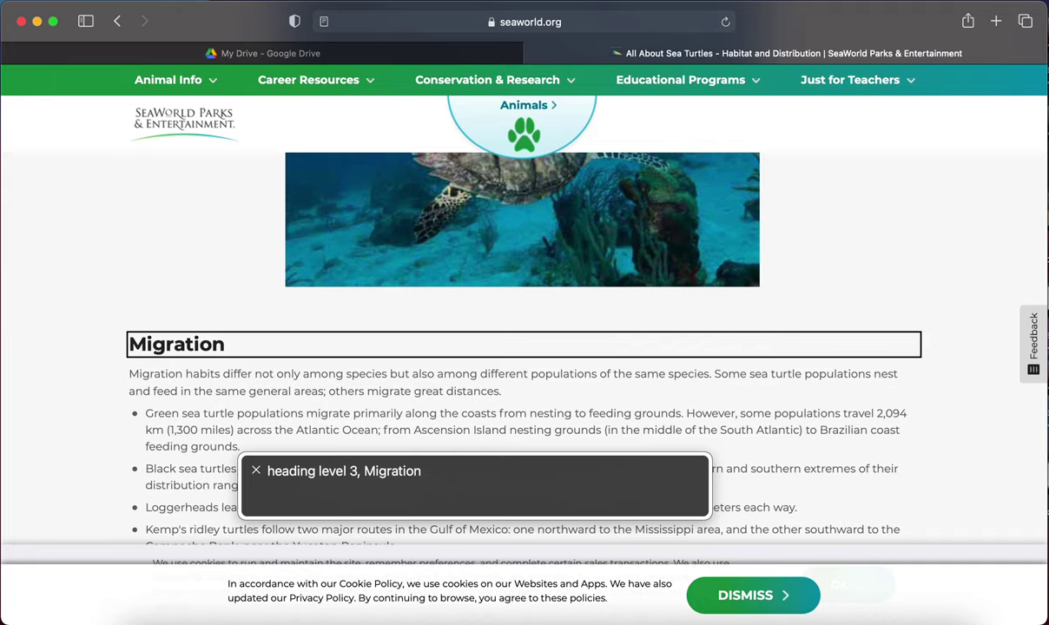
Search the web for "cicada brood x virginia" from the browser's address field
{"action": "key", "text": "super+l"}
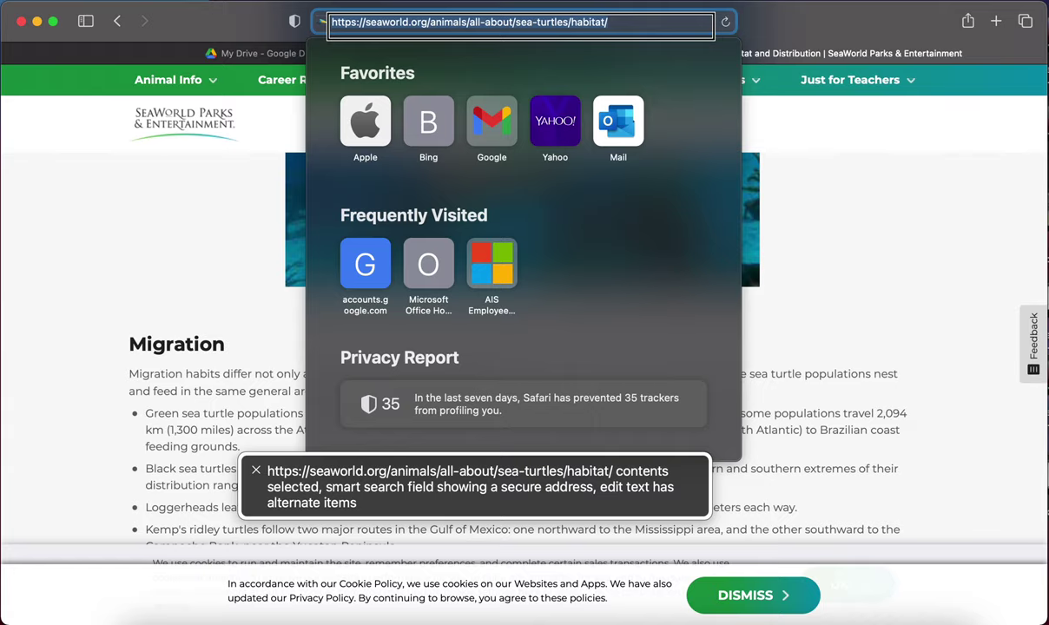
{"action": "type", "text": "cicad"}
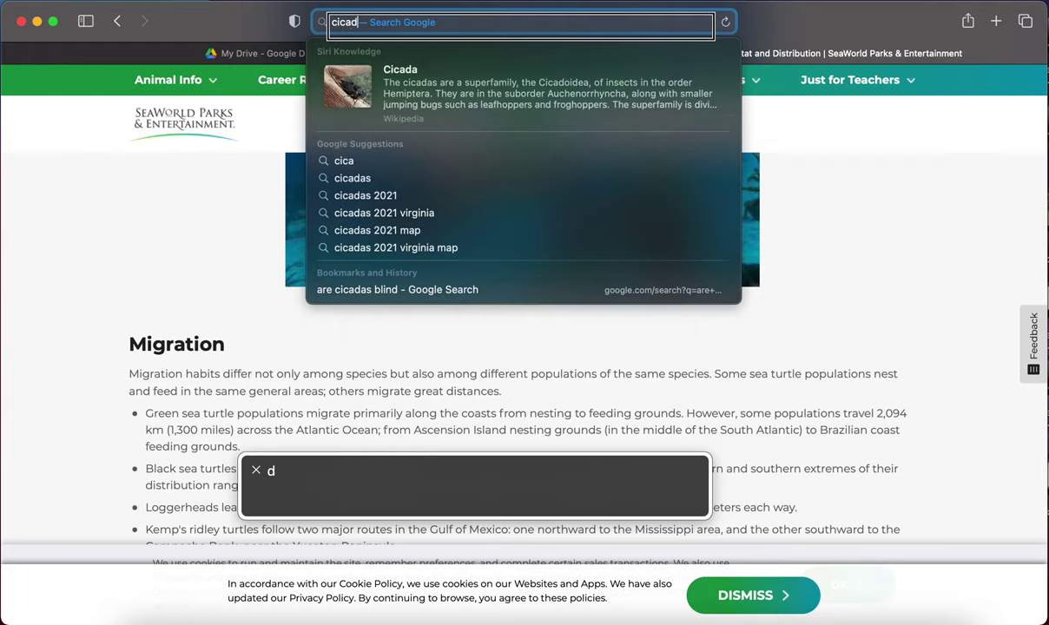
{"action": "type", "text": "a"}
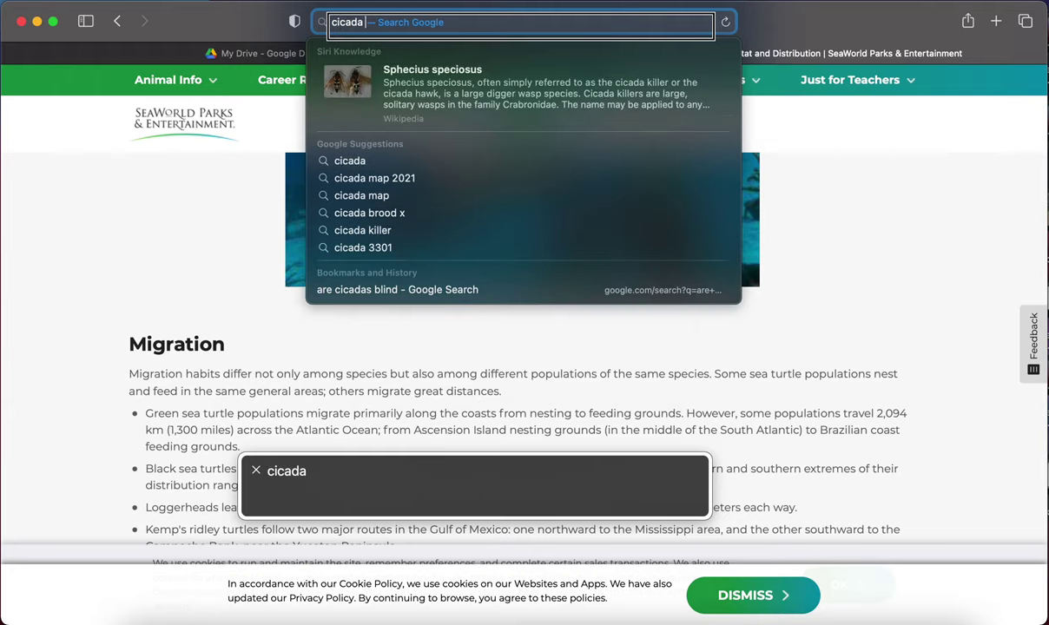
{"action": "type", "text": " brood x v"}
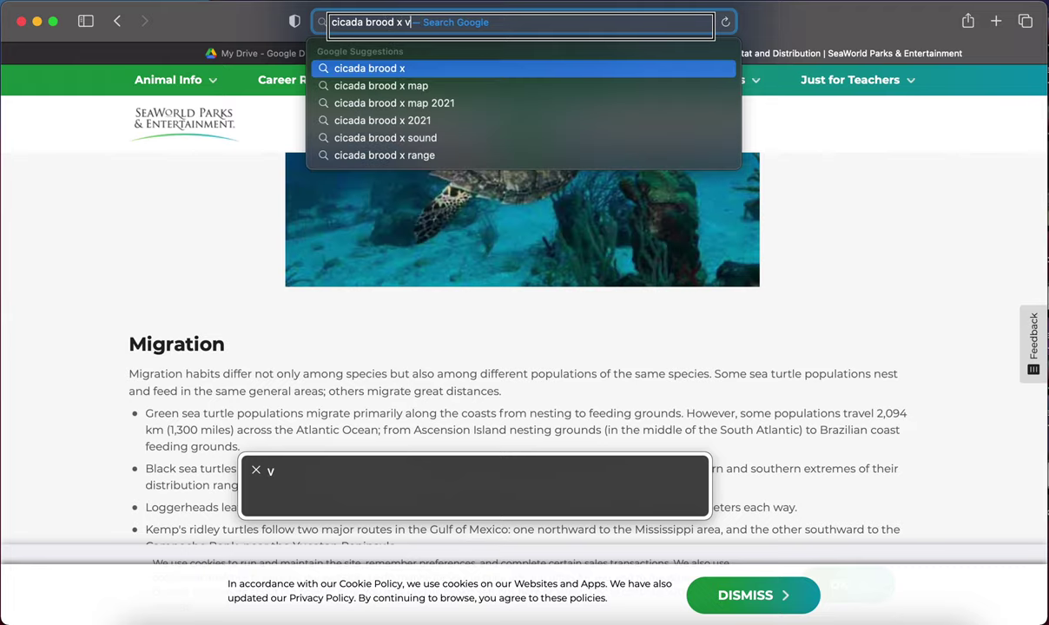
{"action": "type", "text": "irginia"}
{"action": "key", "text": "Return"}
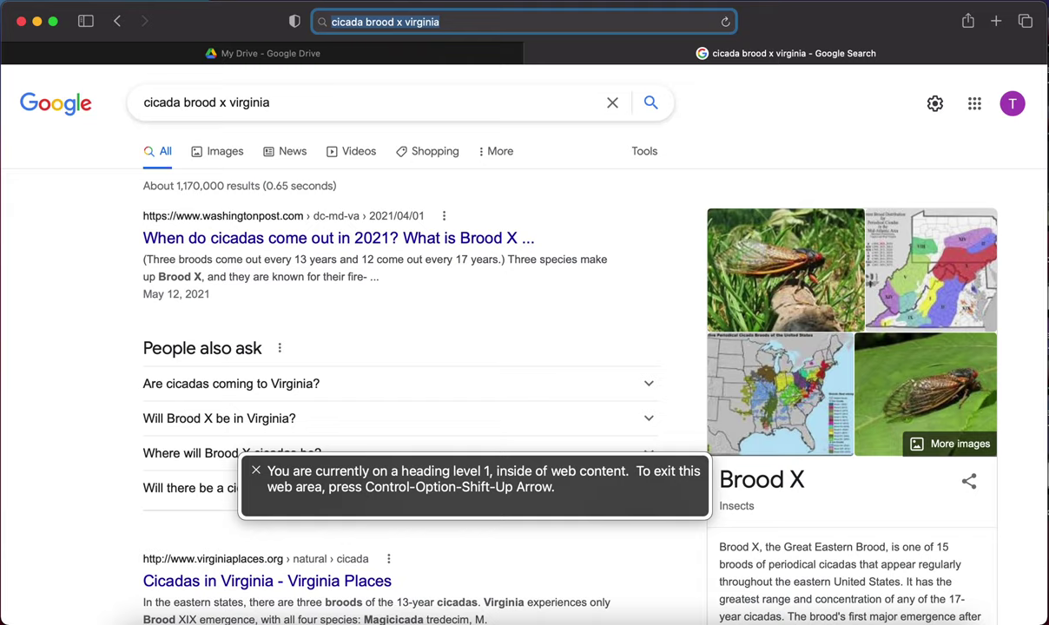
Move the VoiceOver cursor through the browser toolbar and tab bar into the web content, on to the Washington Post result
{"action": "key", "text": "ctrl+alt+Right"}
{"action": "key", "text": "ctrl+alt+Right"}
{"action": "key", "text": "ctrl+alt+Right"}
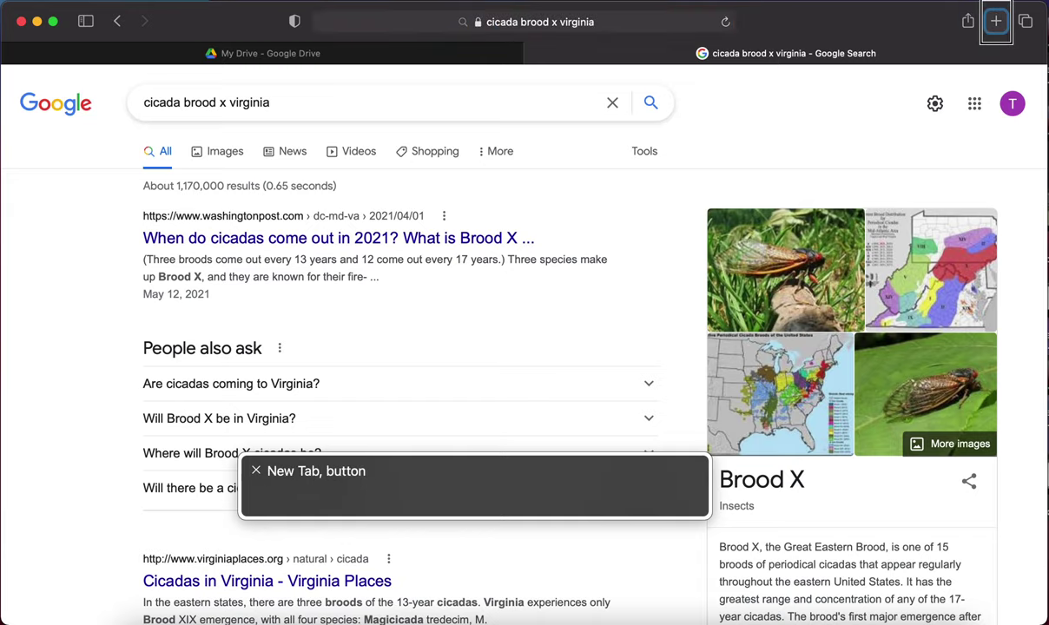
{"action": "key", "text": "ctrl+alt+Right"}
{"action": "key", "text": "ctrl+alt+Right"}
{"action": "key", "text": "ctrl+alt+Right"}
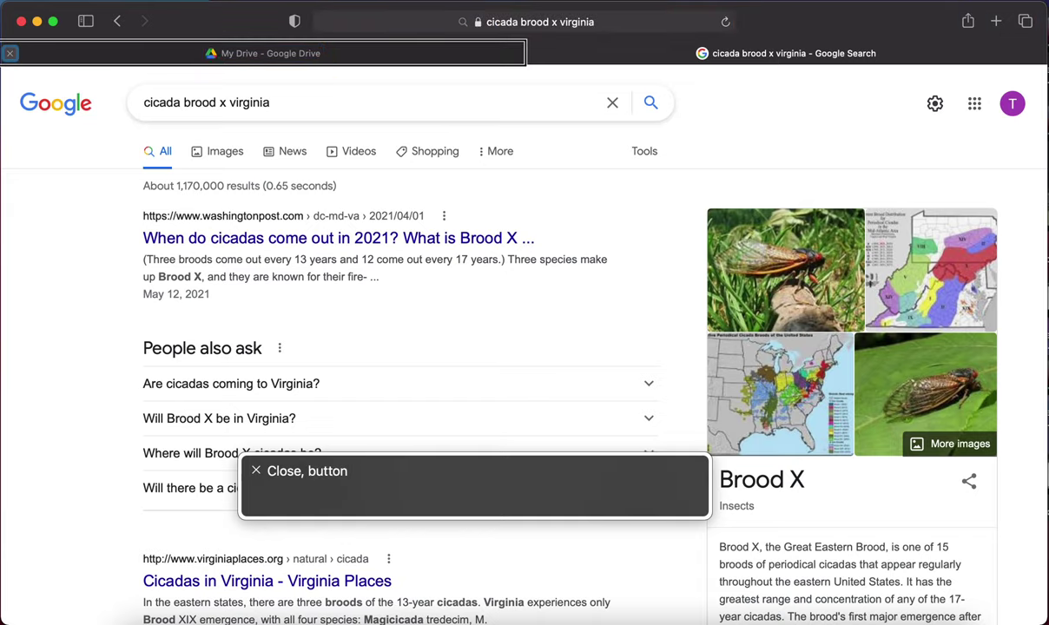
{"action": "key", "text": "ctrl+alt+Right"}
{"action": "key", "text": "ctrl+alt+Right"}
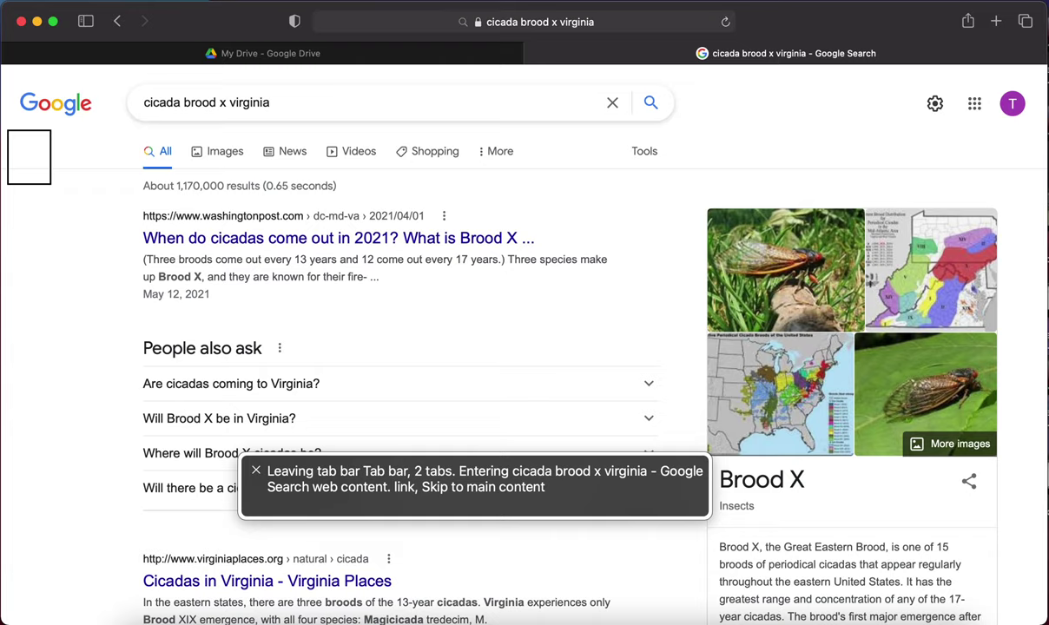
{"action": "key", "text": "ctrl+alt+Right"}
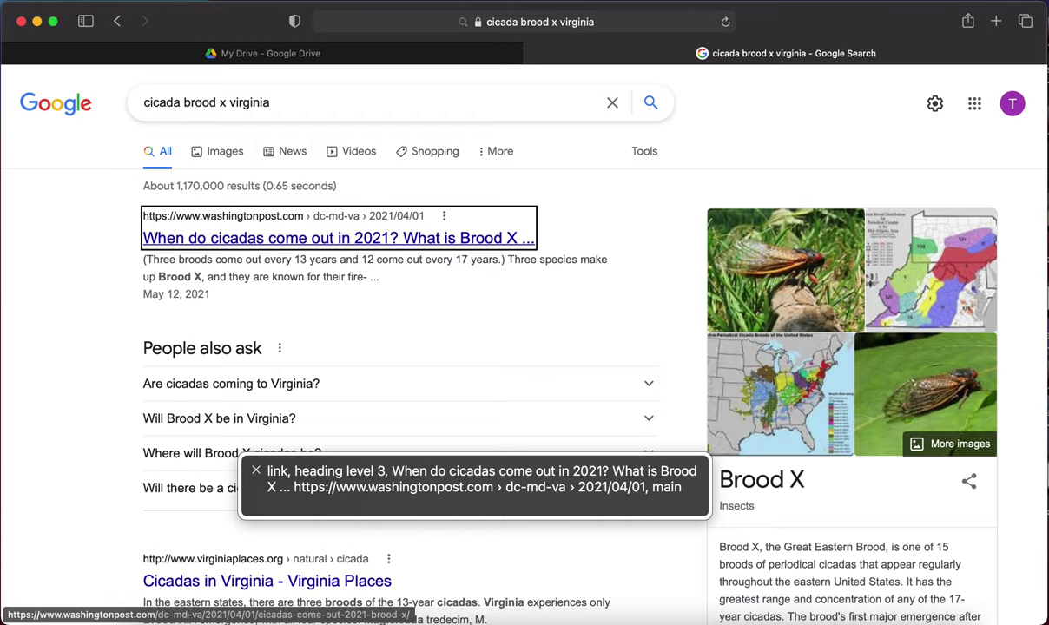
Find "news" on the results page with VoiceOver search and go on to the next match, the Newsweek result
{"action": "key", "text": "ctrl+alt+f"}
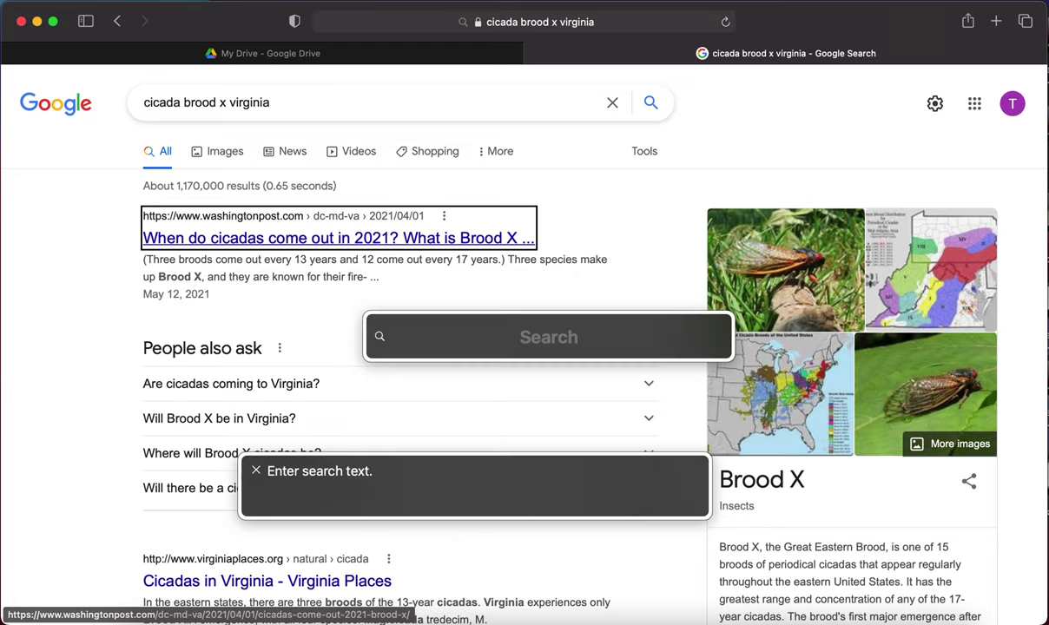
{"action": "type", "text": "news"}
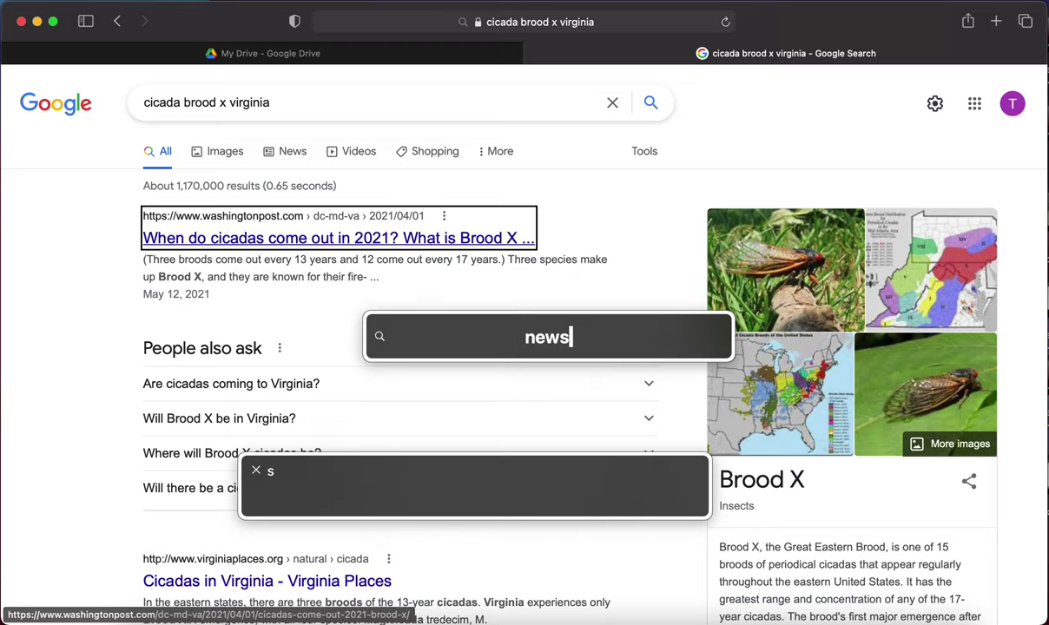
{"action": "key", "text": "Return"}
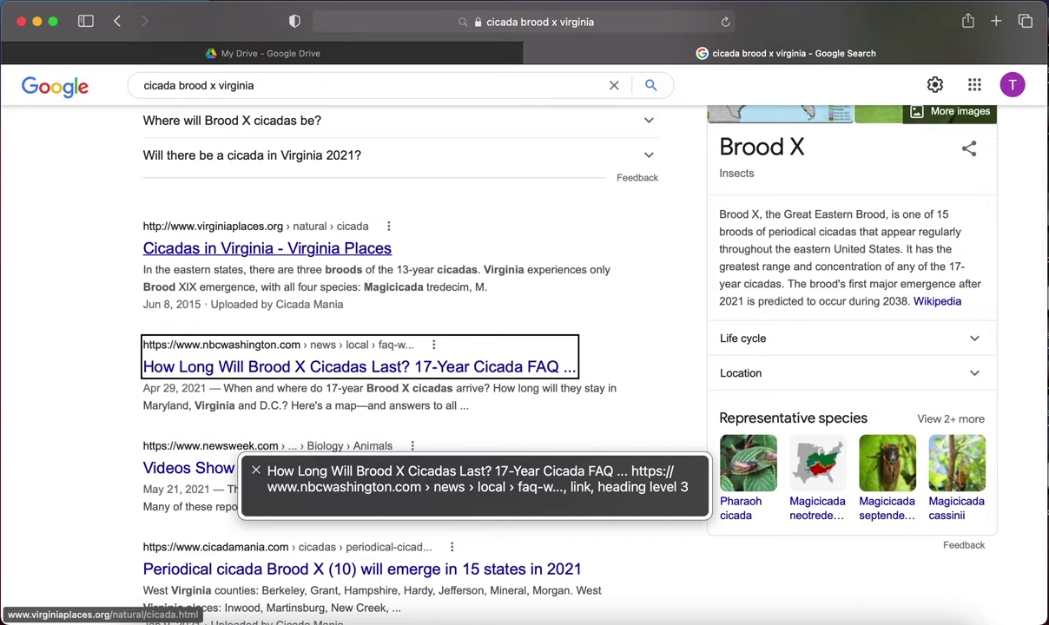
{"action": "key", "text": "ctrl+alt+g"}
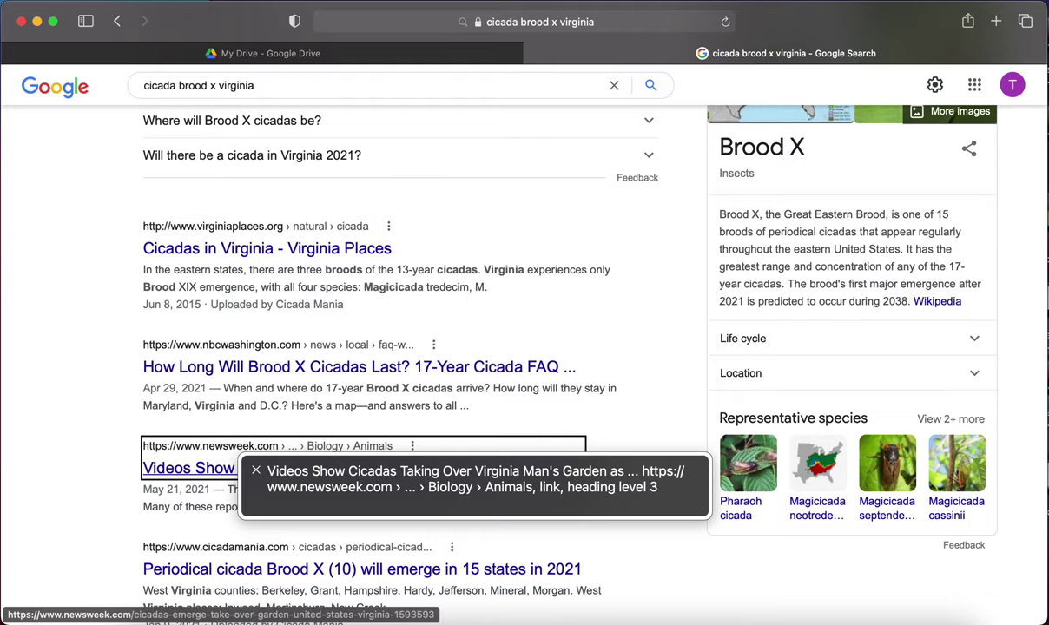
Jump ahead three headings to the richmond.com result about 17-year cicadas coming to Northern Virginia
{"action": "key", "text": "ctrl+alt+super+h"}
{"action": "key", "text": "ctrl+alt+super+h"}
{"action": "key", "text": "ctrl+alt+super+h"}
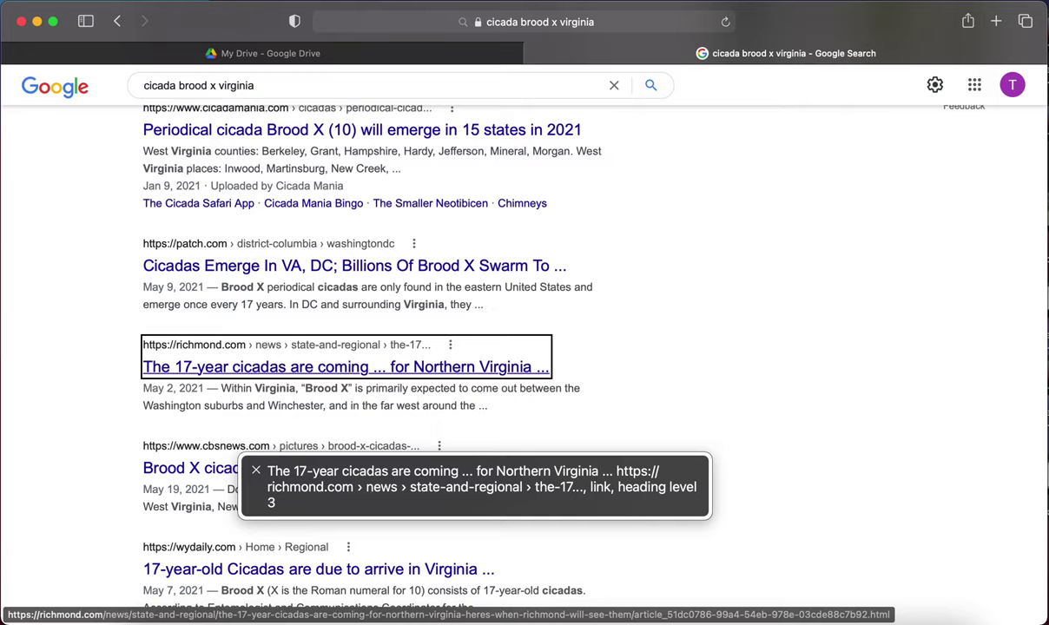
Open the rotor, switch to the Form Controls list, and read its entries from the Search combo box to the Share button
{"action": "key", "text": "ctrl+alt+u"}
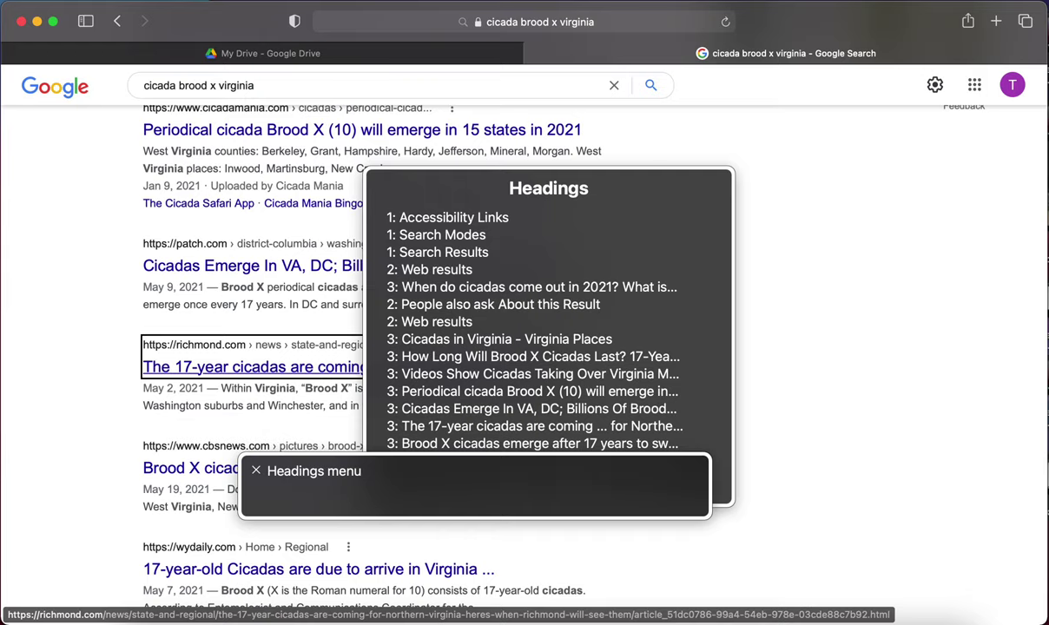
{"action": "key", "text": "Right"}
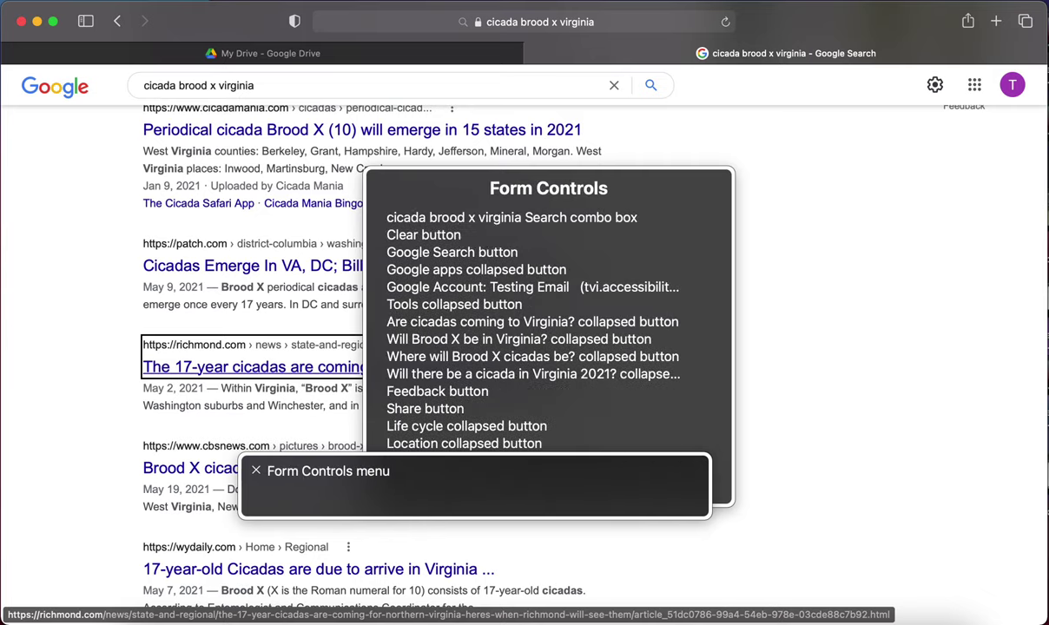
{"action": "key", "text": "Down"}
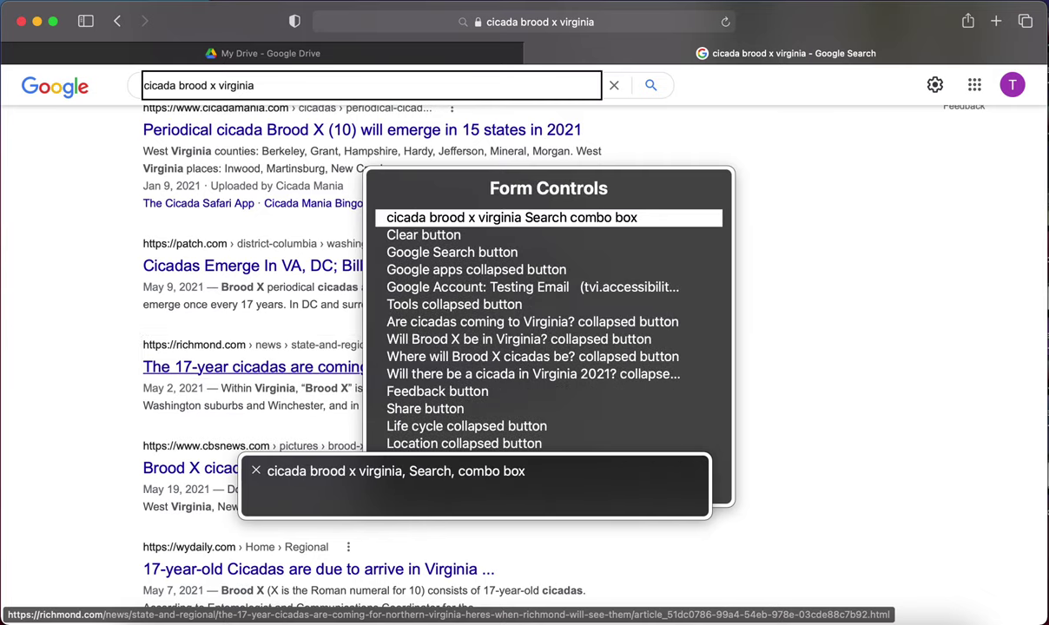
{"action": "key", "text": "Down"}
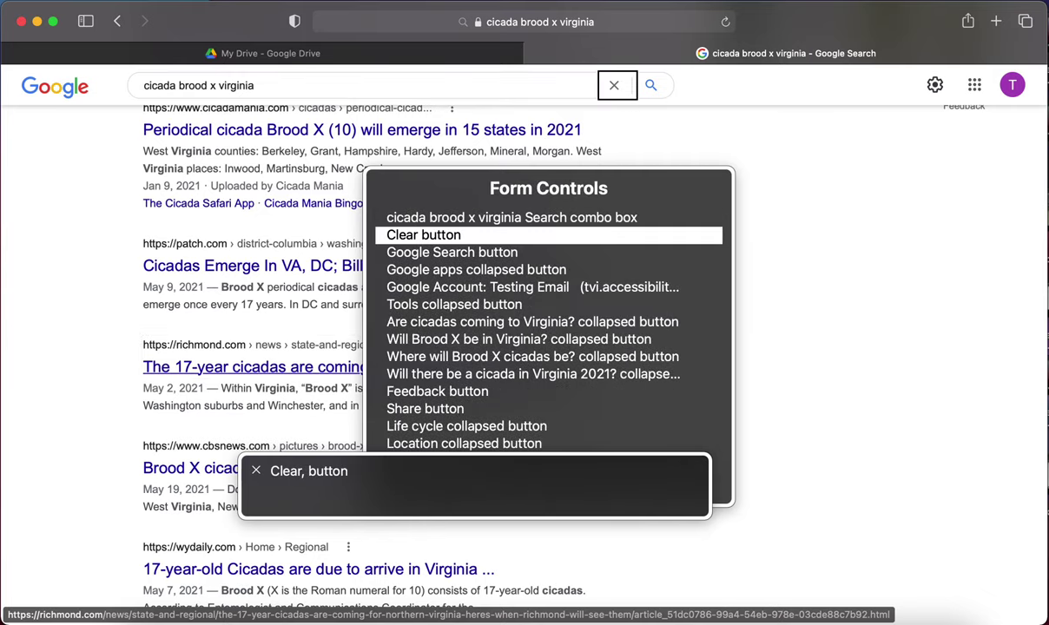
{"action": "key", "text": "Down"}
{"action": "key", "text": "Down"}
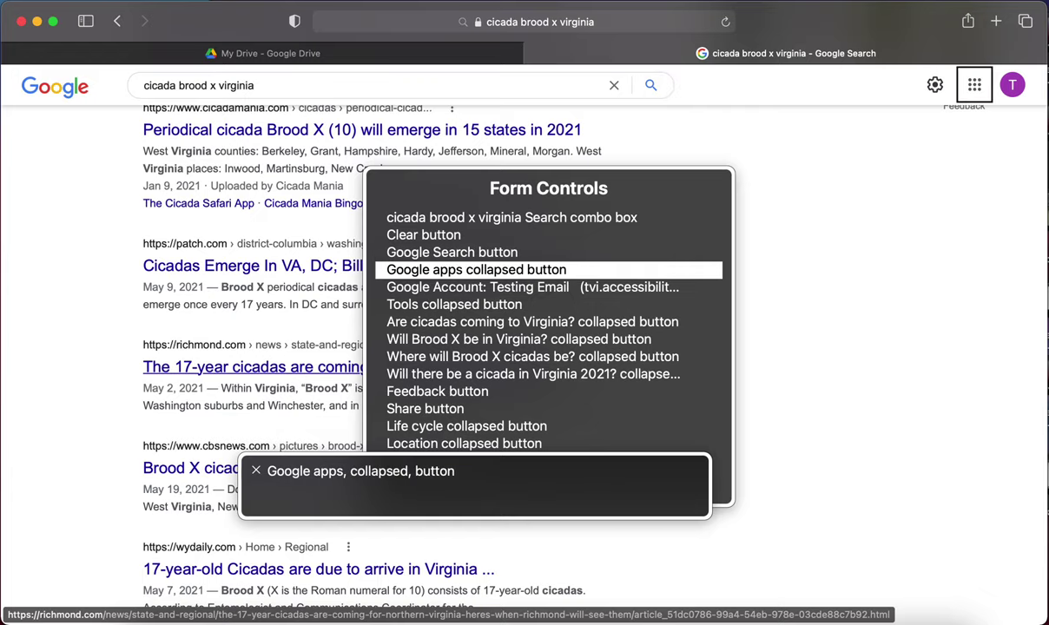
{"action": "key", "text": "Down"}
{"action": "key", "text": "Down"}
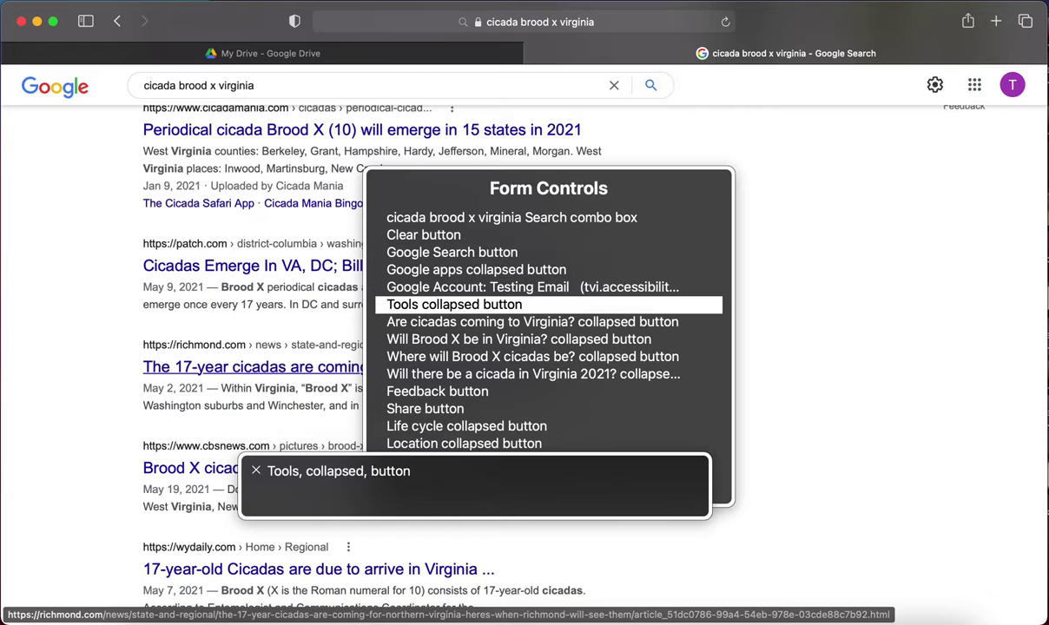
{"action": "key", "text": "Down"}
{"action": "key", "text": "Down"}
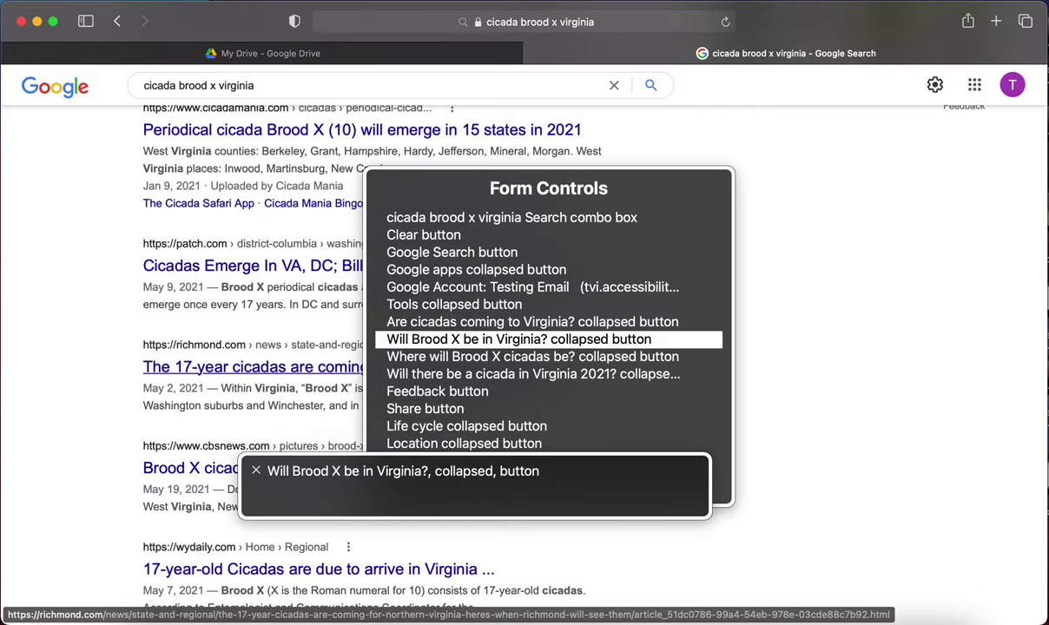
{"action": "key", "text": "Down"}
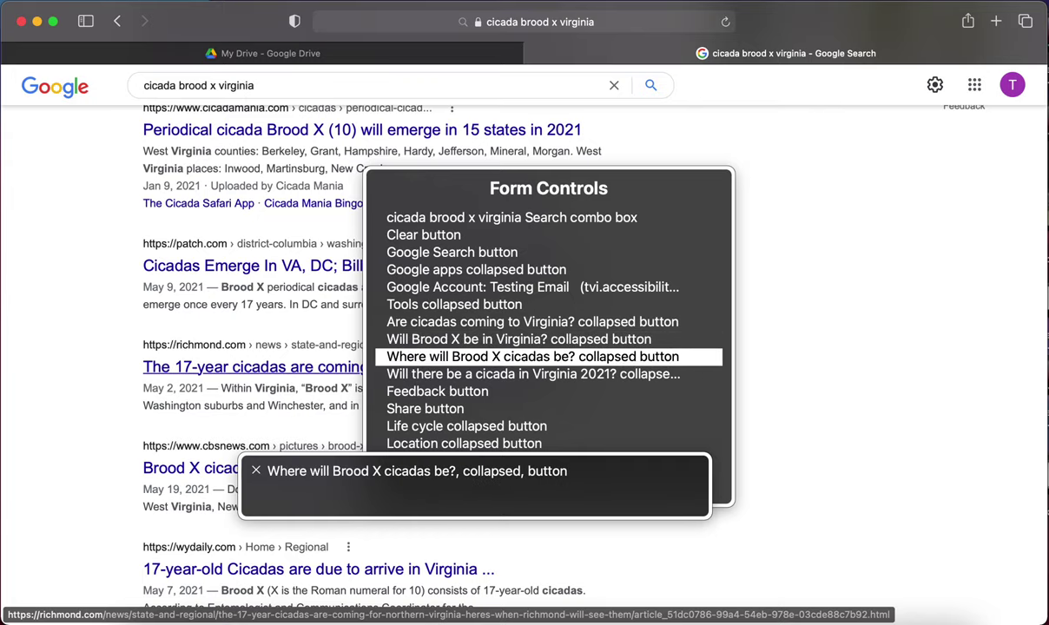
{"action": "key", "text": "Down"}
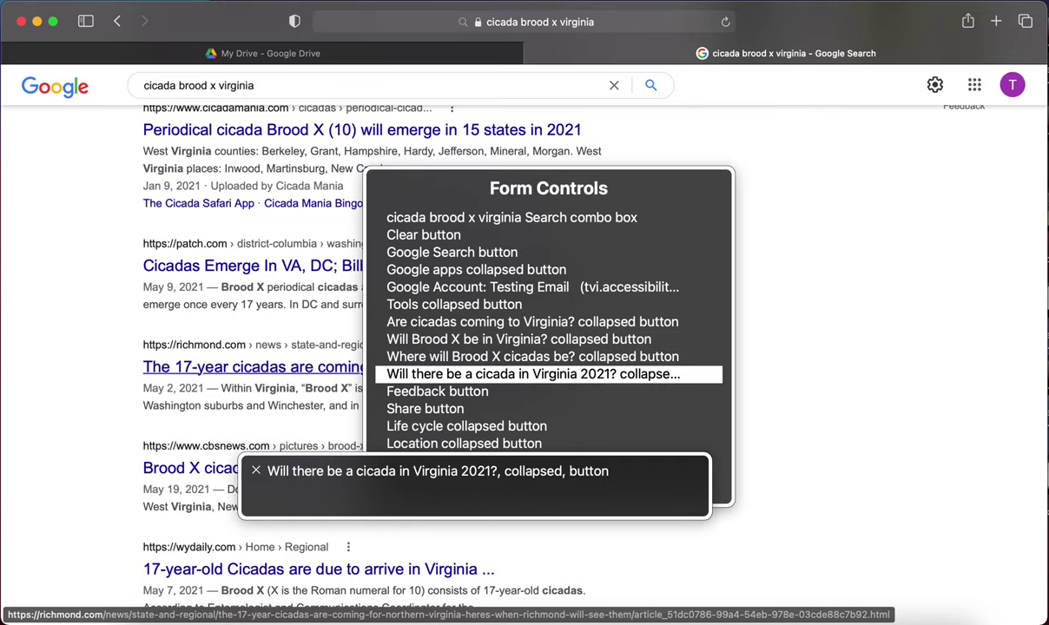
{"action": "key", "text": "Down"}
{"action": "key", "text": "Down"}
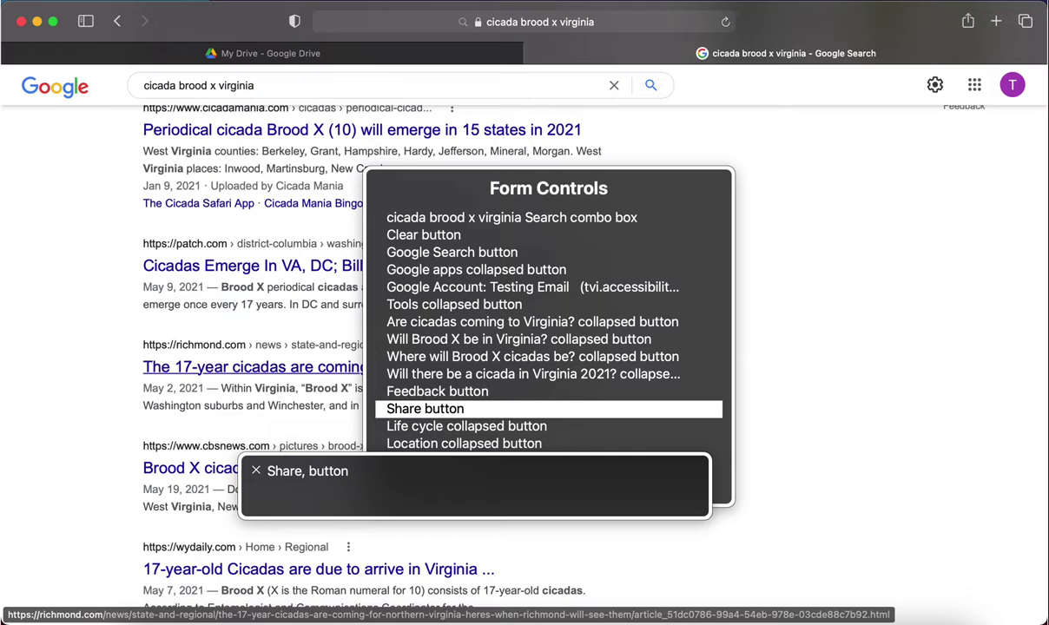
Try filtering the Form Controls list by "n" and "nn", and clear the filter
{"action": "key", "text": "n"}
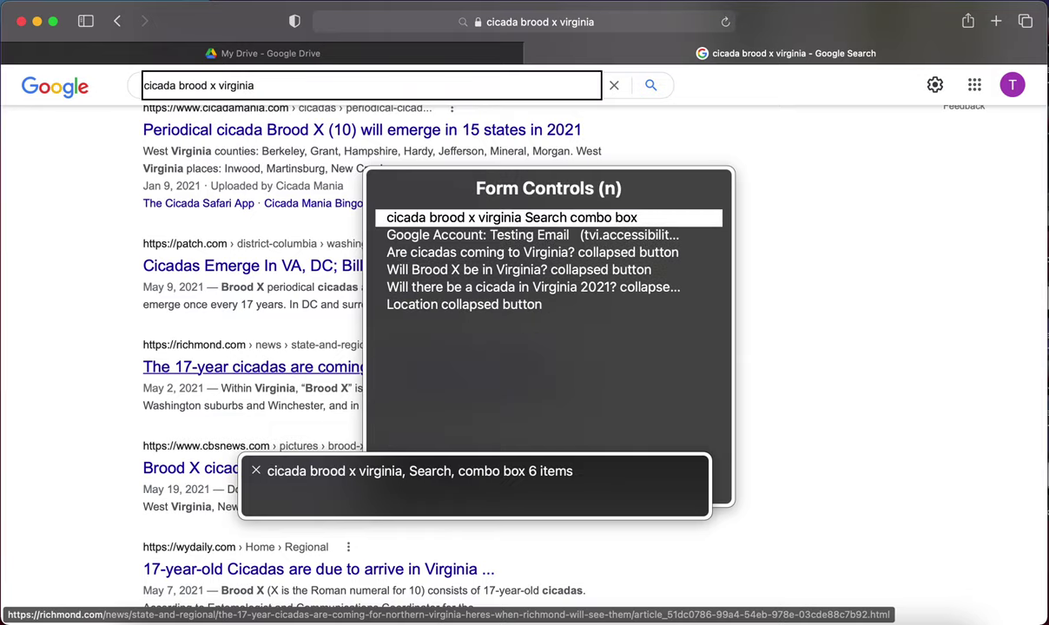
{"action": "key", "text": "n"}
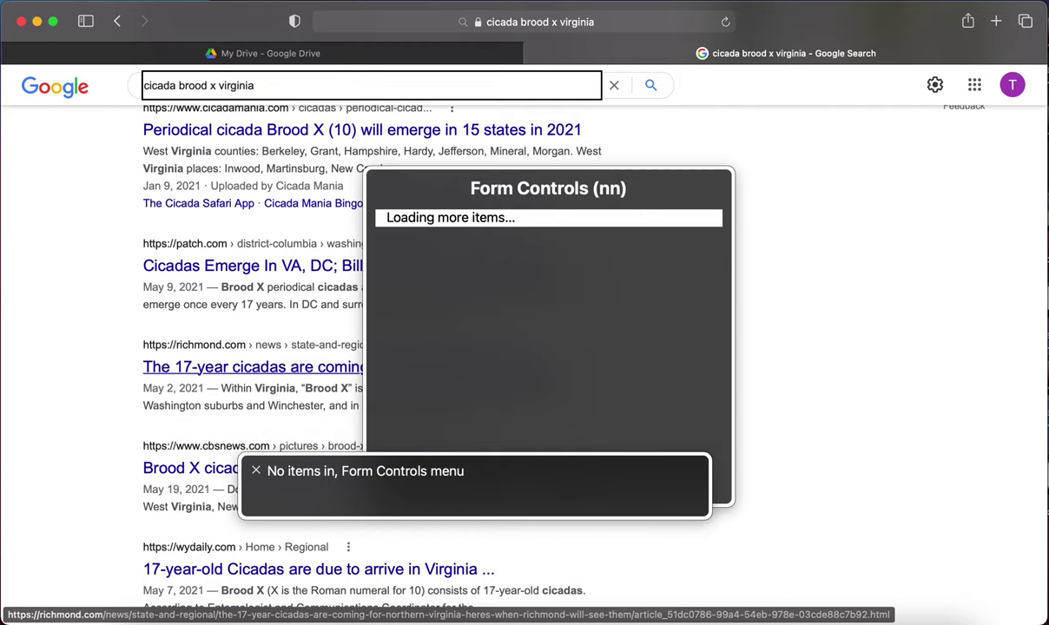
{"action": "key", "text": "BackSpace"}
{"action": "key", "text": "BackSpace"}
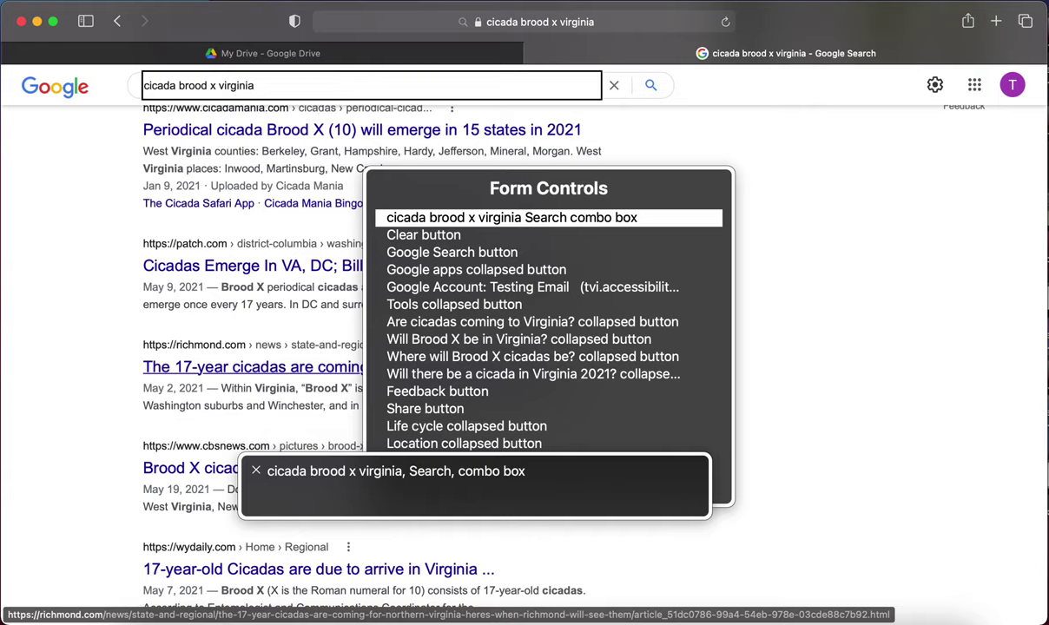
Go past Web Spots and Window Spots to the rotor's Links list, filter it by "n", and close the rotor
{"action": "key", "text": "Right"}
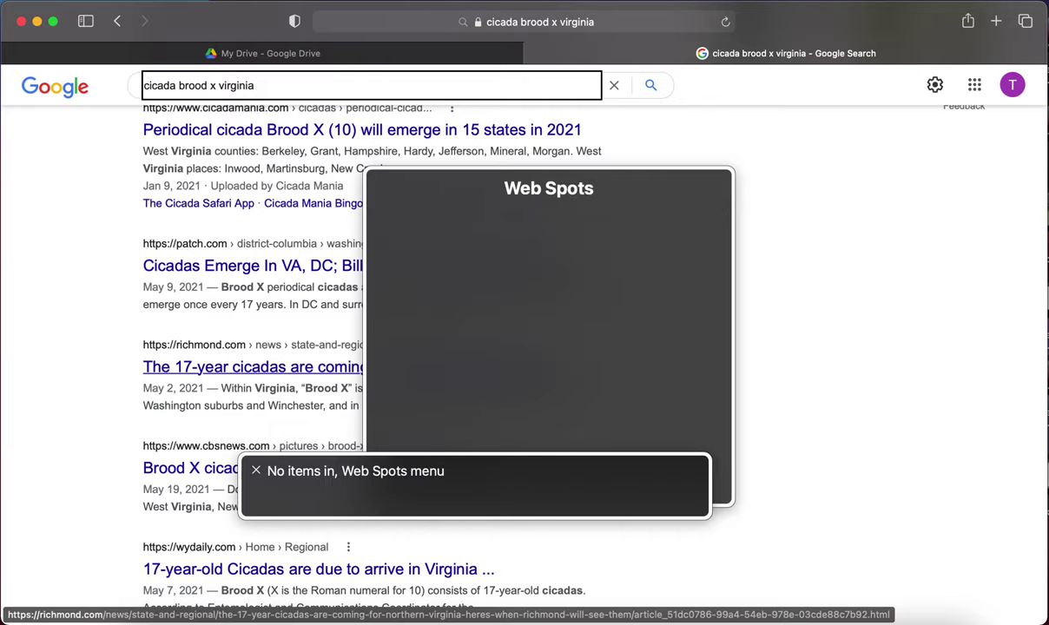
{"action": "key", "text": "Right"}
{"action": "key", "text": "Right"}
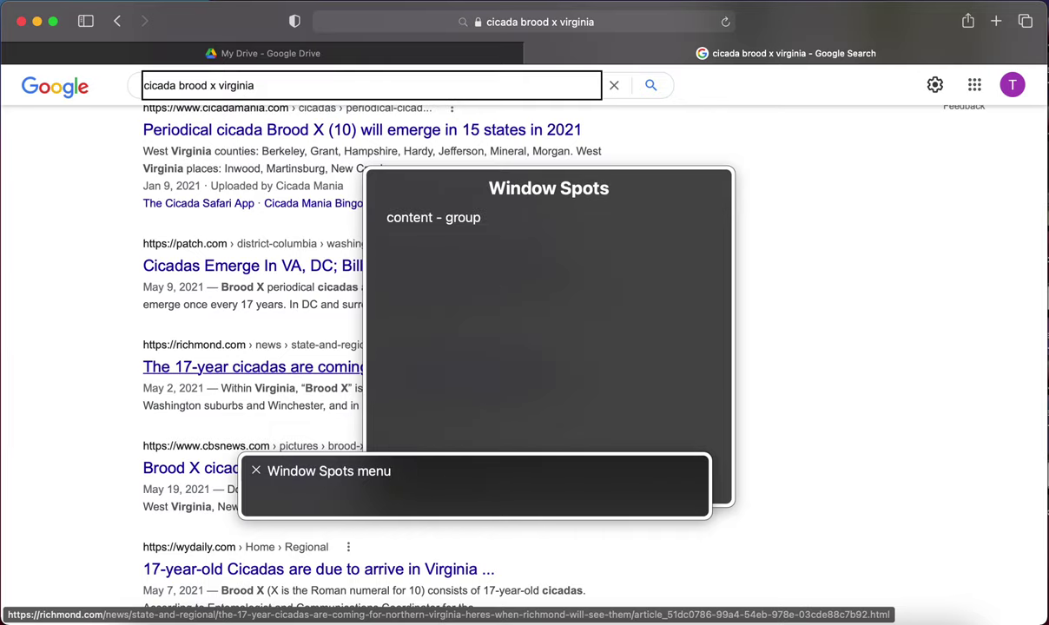
{"action": "key", "text": "Right"}
{"action": "type", "text": "n"}
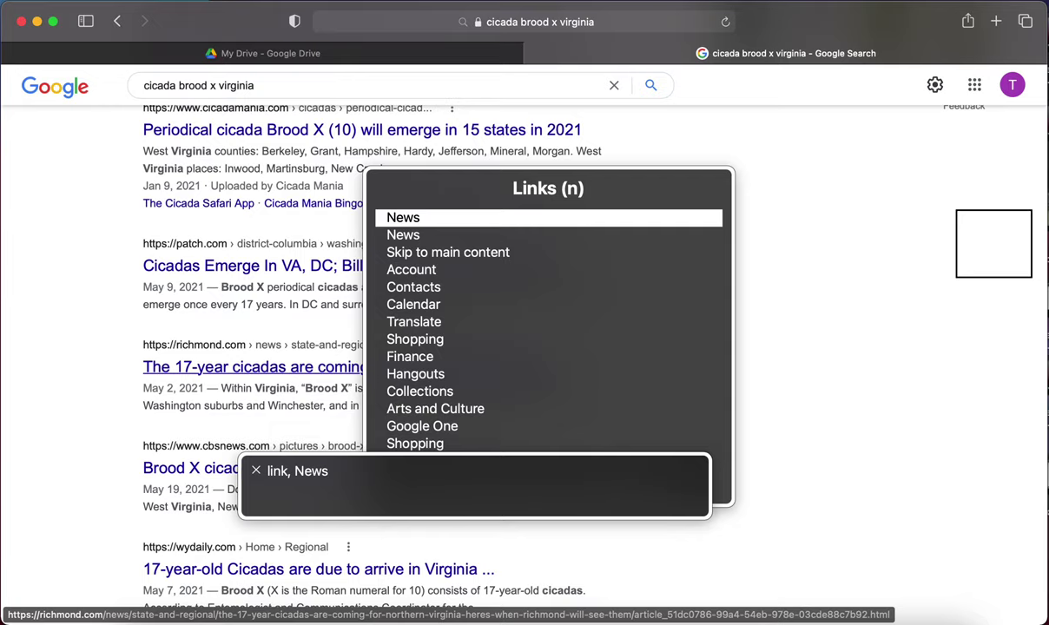
{"action": "key", "text": "Escape"}
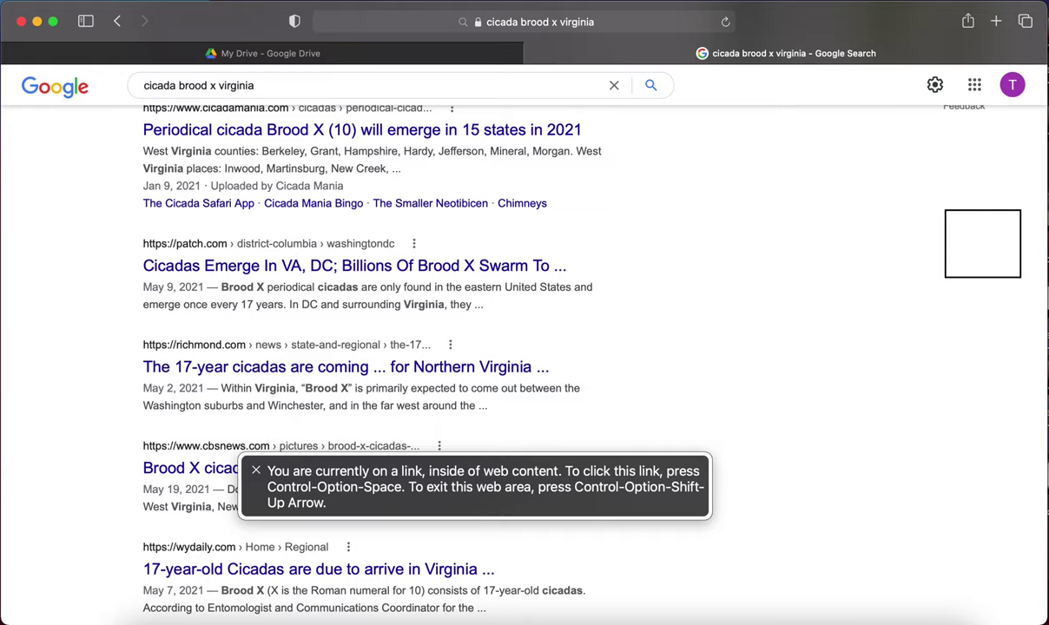
Filter the rotor's Links list by "n" and jump to the second News link, among the search categories
{"action": "key", "text": "ctrl+alt+u"}
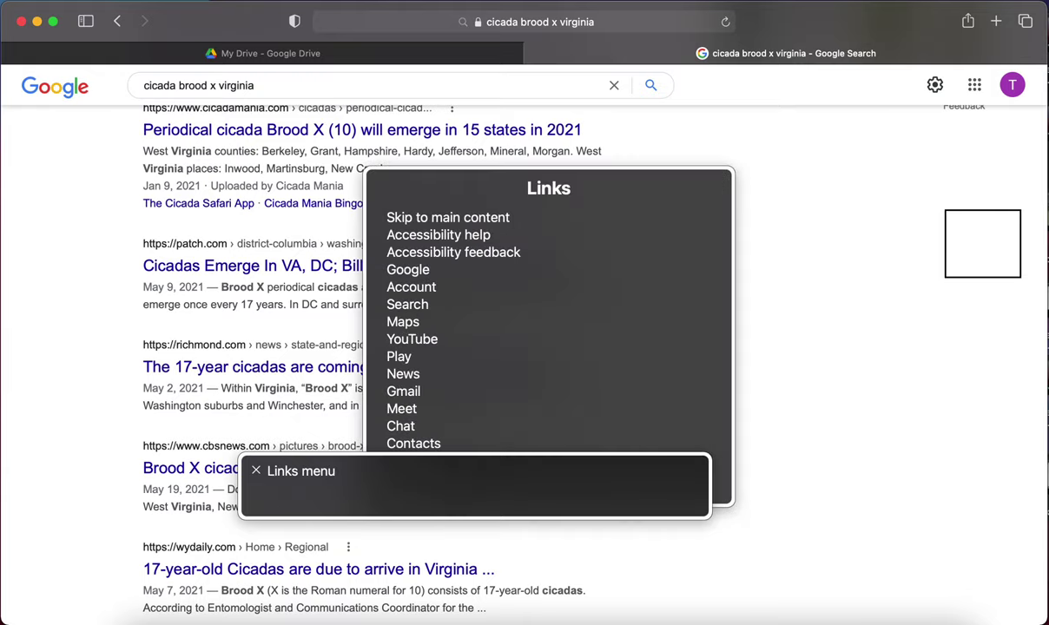
{"action": "type", "text": "n"}
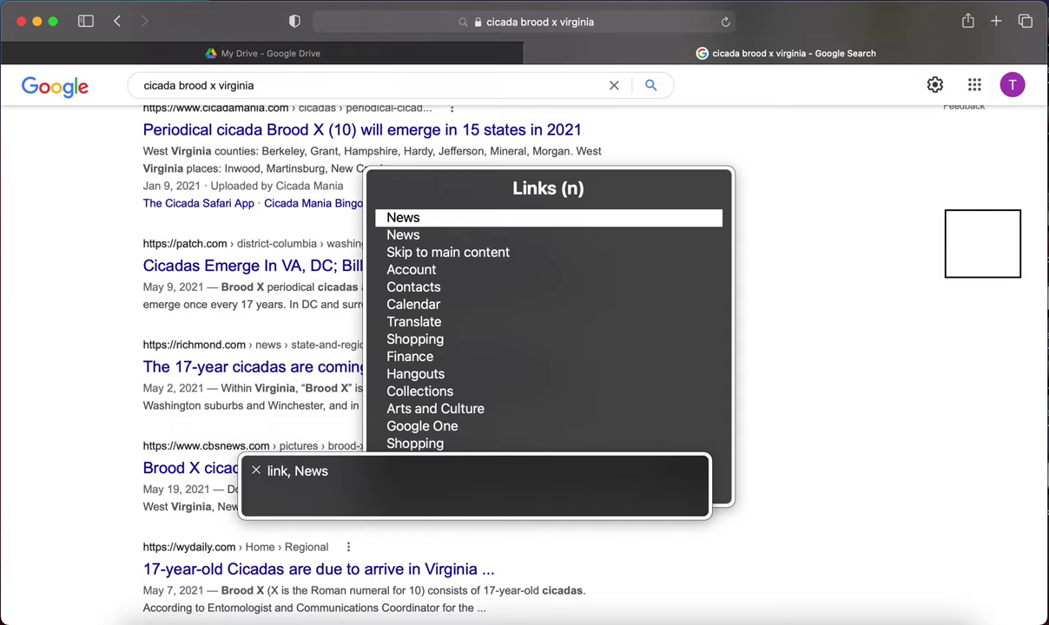
{"action": "key", "text": "Down"}
{"action": "key", "text": "Return"}
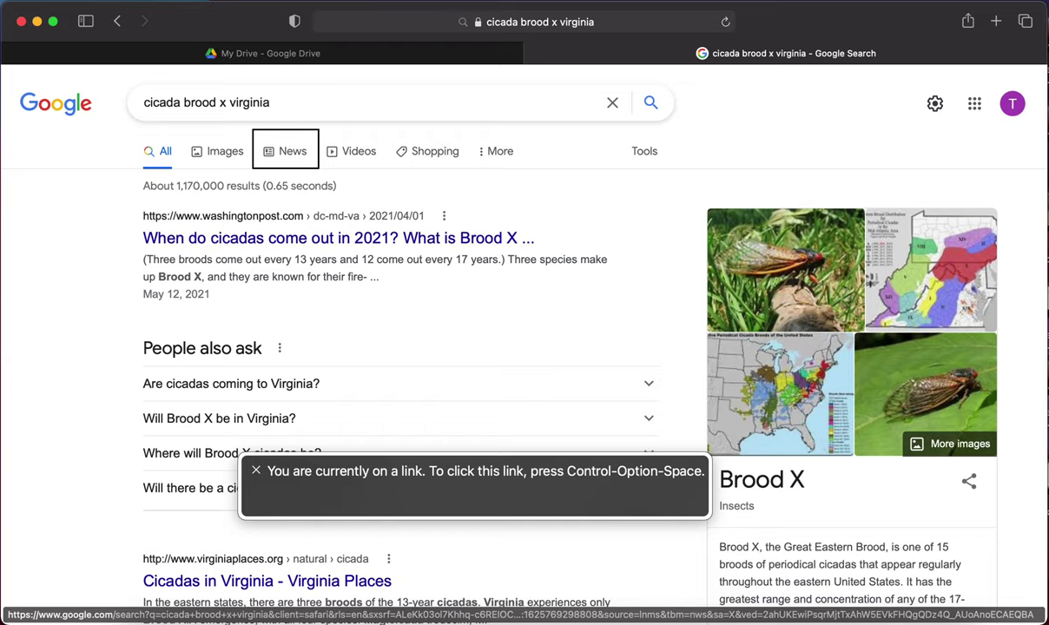
Move along the search categories past More and expand the search Tools
{"action": "key", "text": "ctrl+alt+Right"}
{"action": "key", "text": "ctrl+alt+Right"}
{"action": "key", "text": "ctrl+alt+Right"}
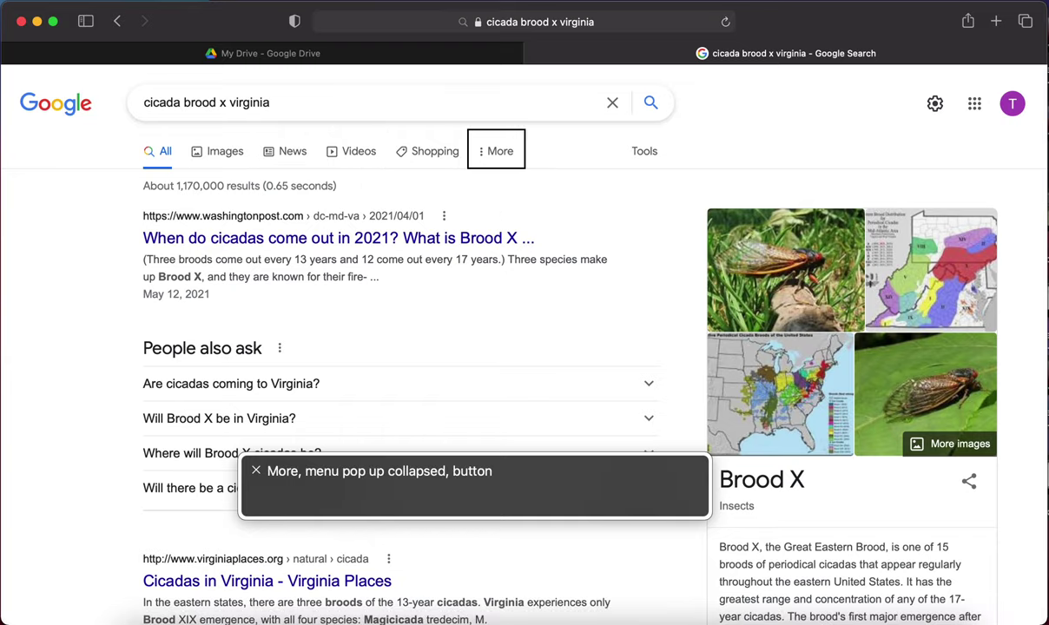
{"action": "key", "text": "ctrl+alt+Right"}
{"action": "key", "text": "ctrl+alt+space"}
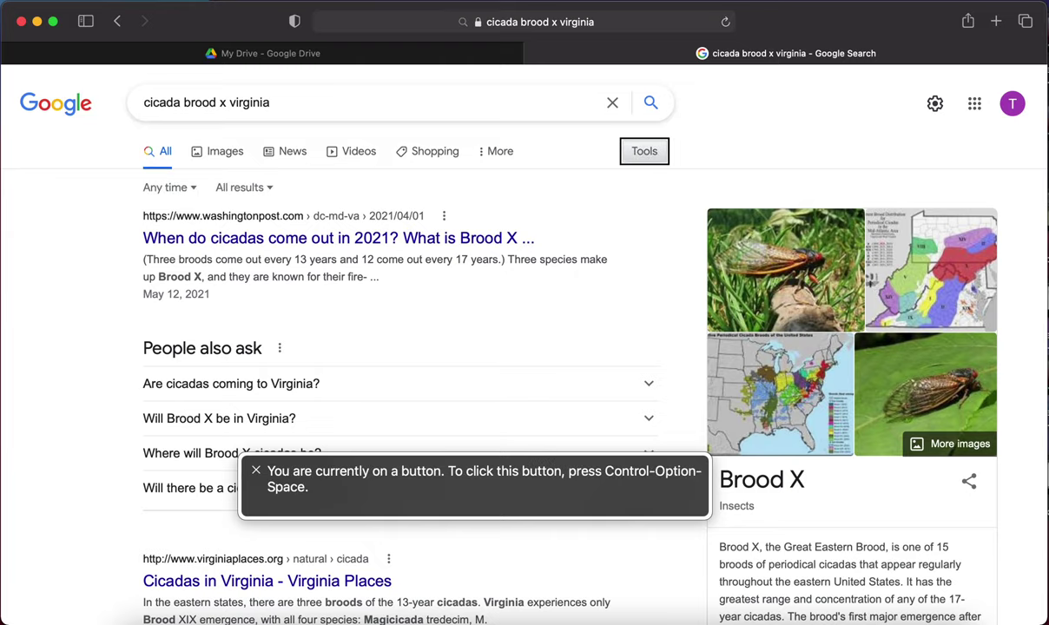
Limit the search results to the Past week in the time filter
{"action": "key", "text": "ctrl+alt+Right"}
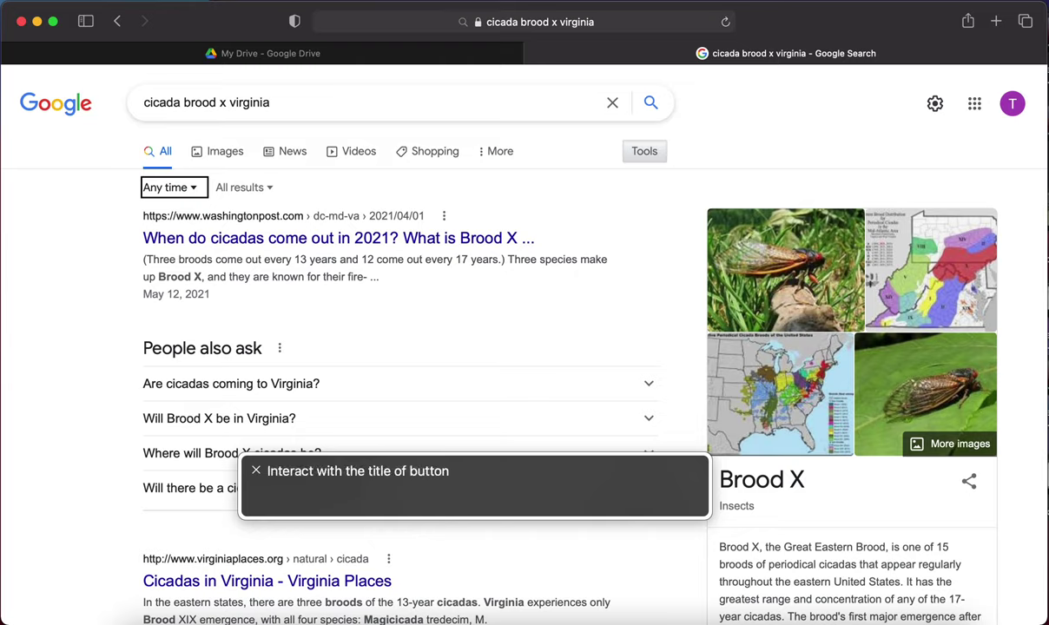
{"action": "key", "text": "ctrl+alt+space"}
{"action": "key", "text": "Down"}
{"action": "key", "text": "Down"}
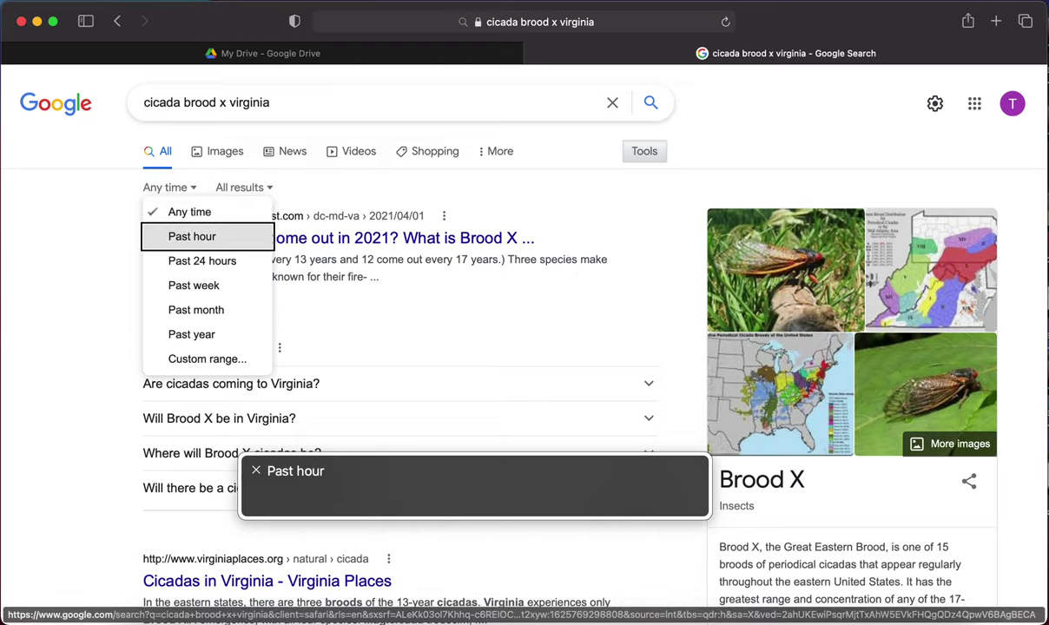
{"action": "key", "text": "Down"}
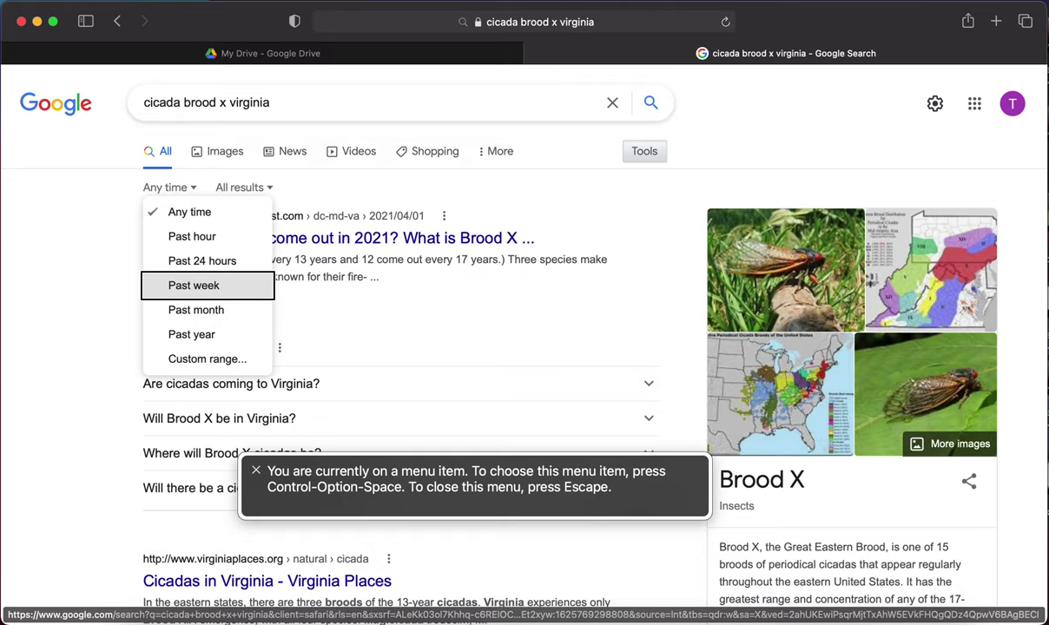
{"action": "key", "text": "ctrl+alt+space"}
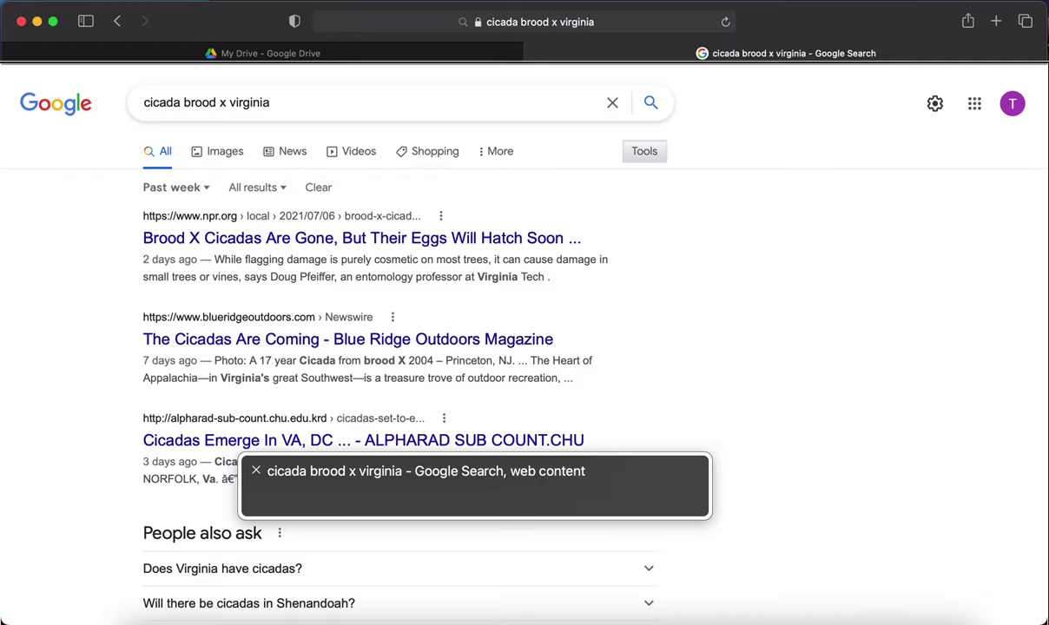
Step forward and back through the past-week result headings, and open the npr.org article "Brood X Cicadas Are Gone, But Their Eggs Will Hatch Soon"
{"action": "key", "text": "ctrl+alt+Right"}
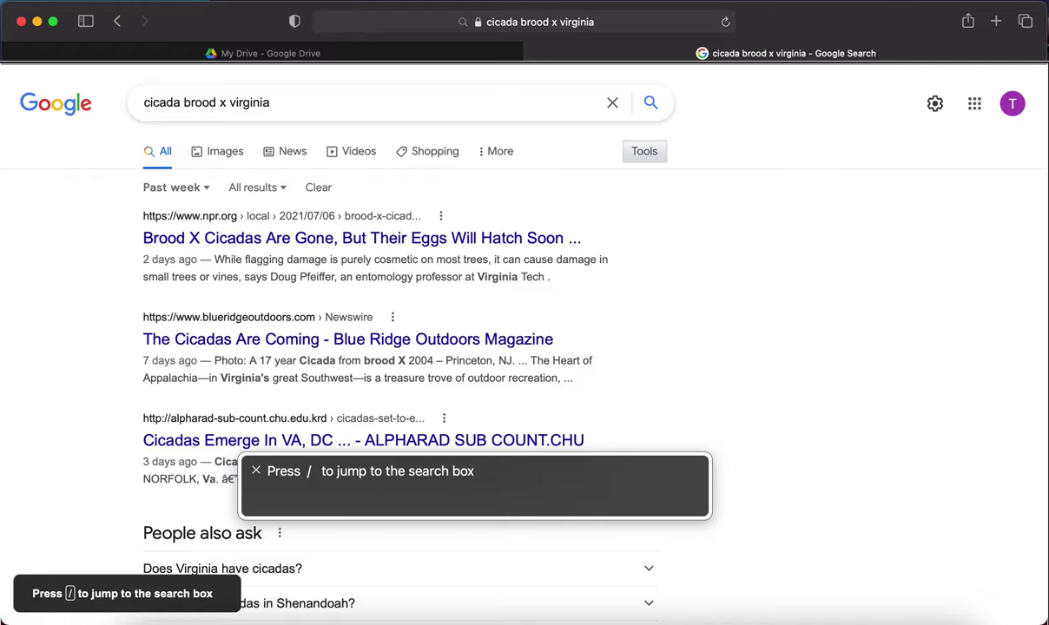
{"action": "key", "text": "Left+Right"}
{"action": "key", "text": "Right"}
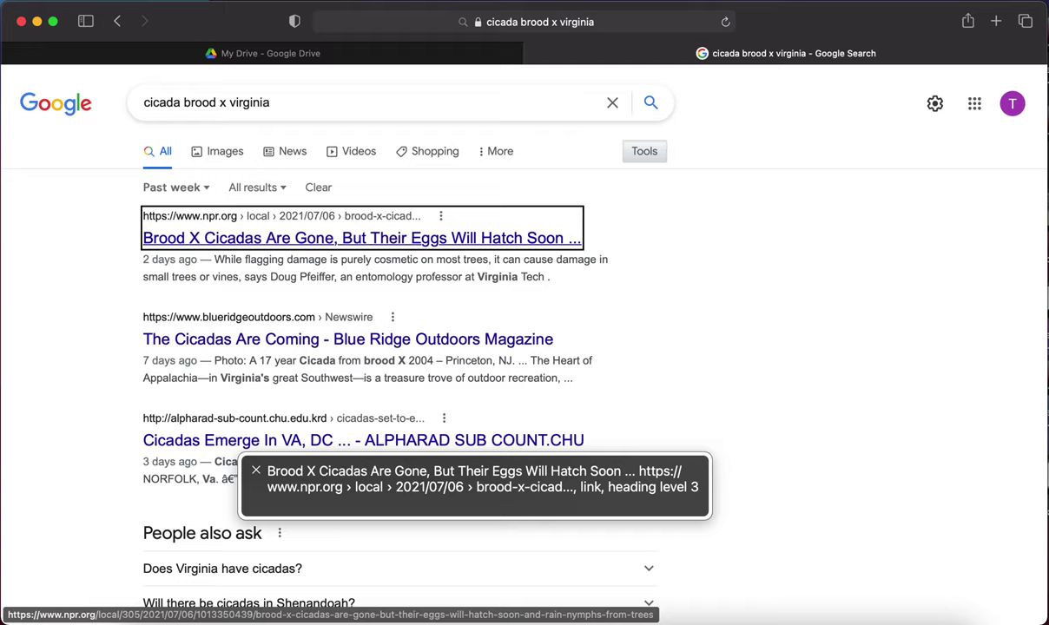
{"action": "key", "text": "ctrl+alt+super+h"}
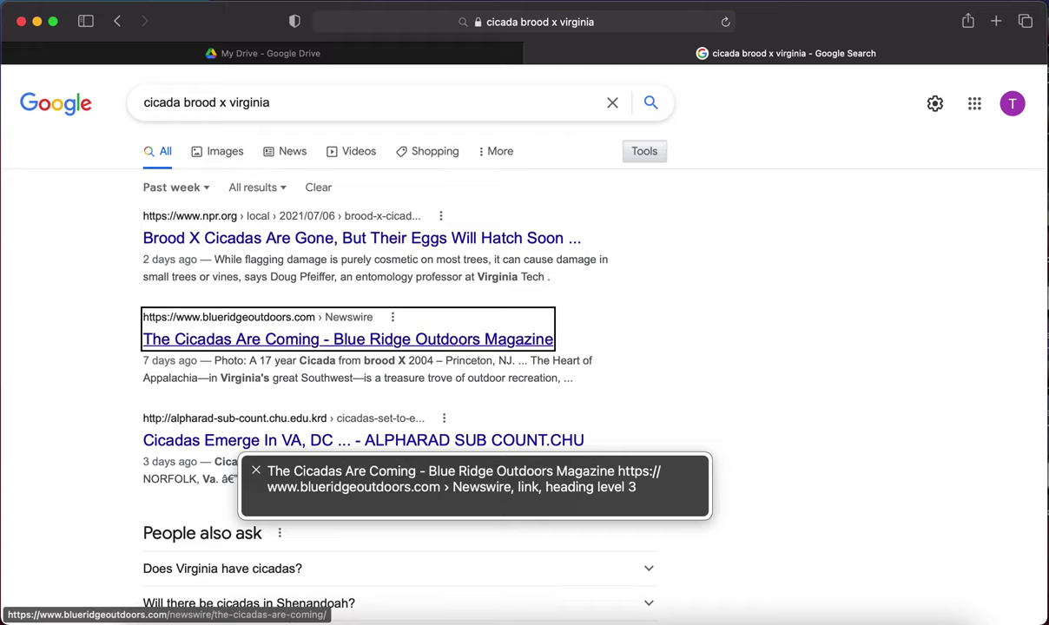
{"action": "key", "text": "ctrl+alt+super+h"}
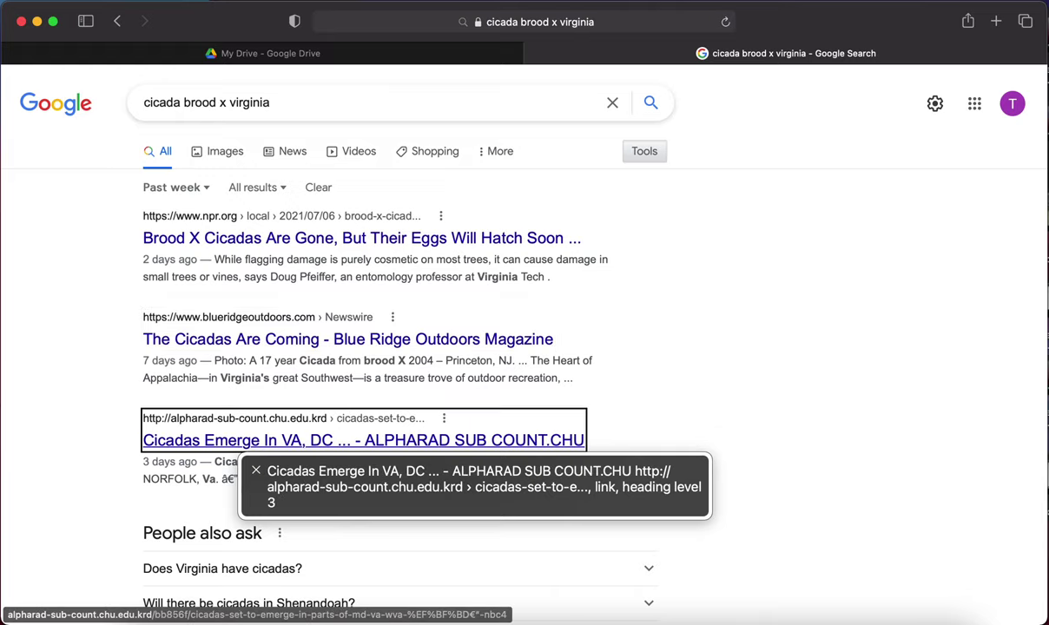
{"action": "key", "text": "ctrl+alt+super+shift+h"}
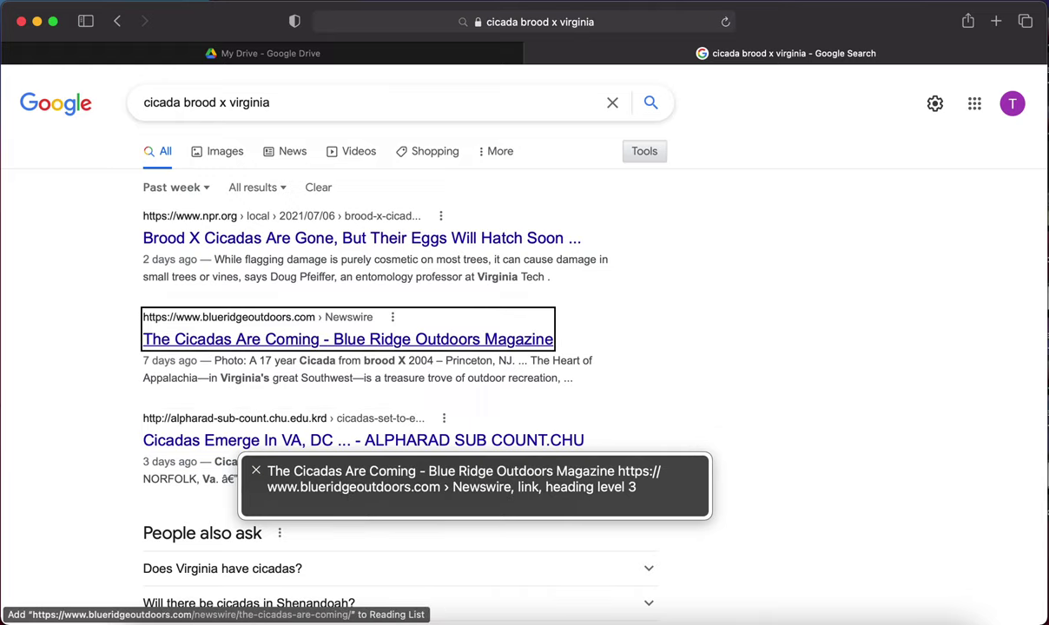
{"action": "key", "text": "ctrl+alt+super+shift+h"}
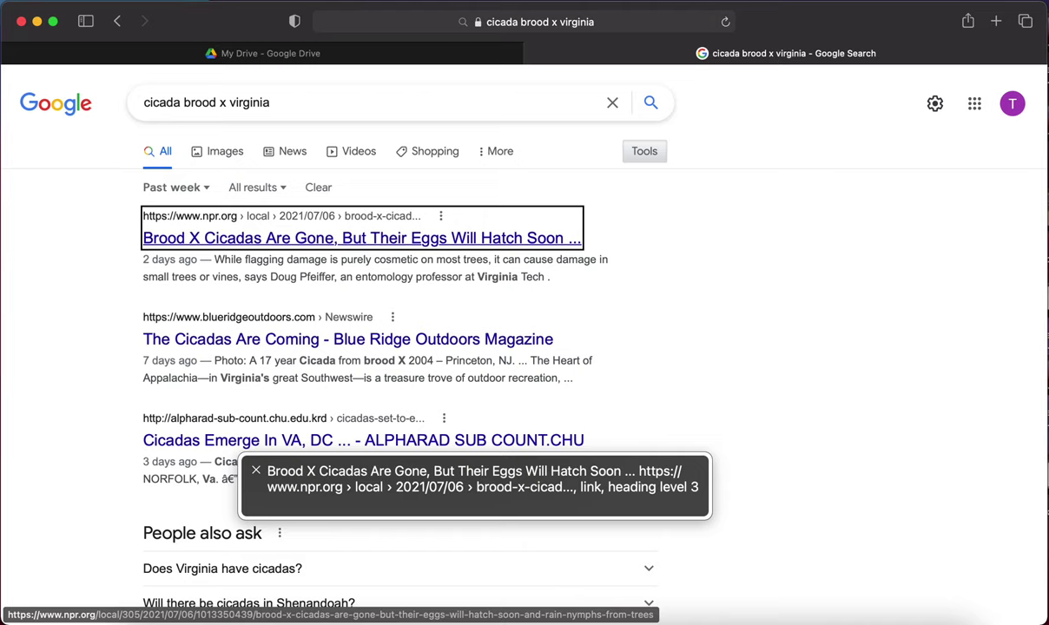
{"action": "key", "text": "Return"}
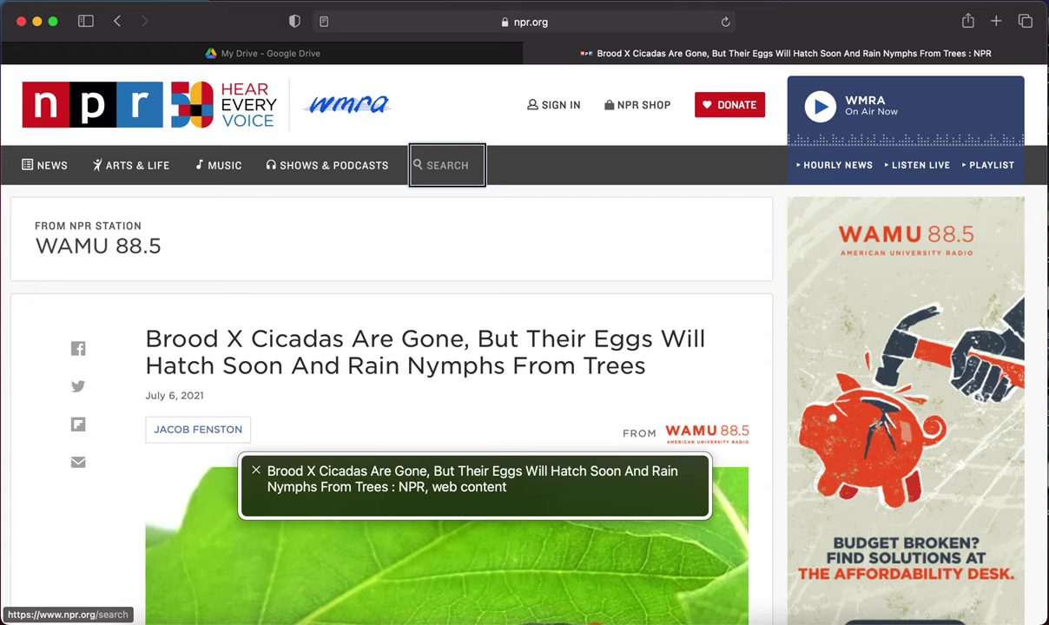
Go to the address field and move the VoiceOver cursor to Show Reader View
{"action": "key", "text": "super+l"}
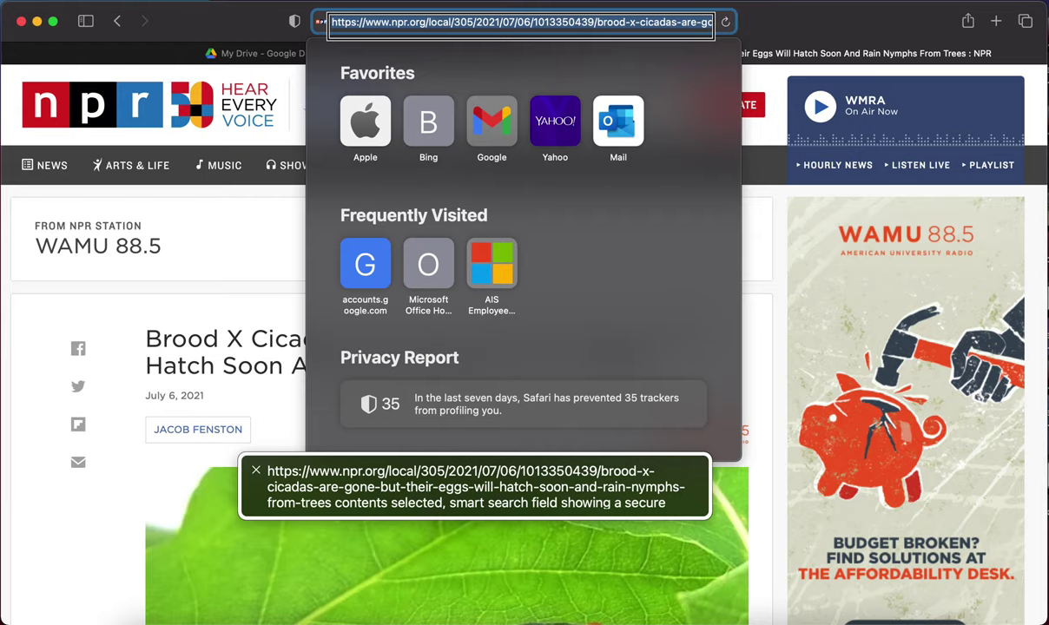
{"action": "key", "text": "shift+Tab"}
{"action": "key", "text": "ctrl+alt+Right"}
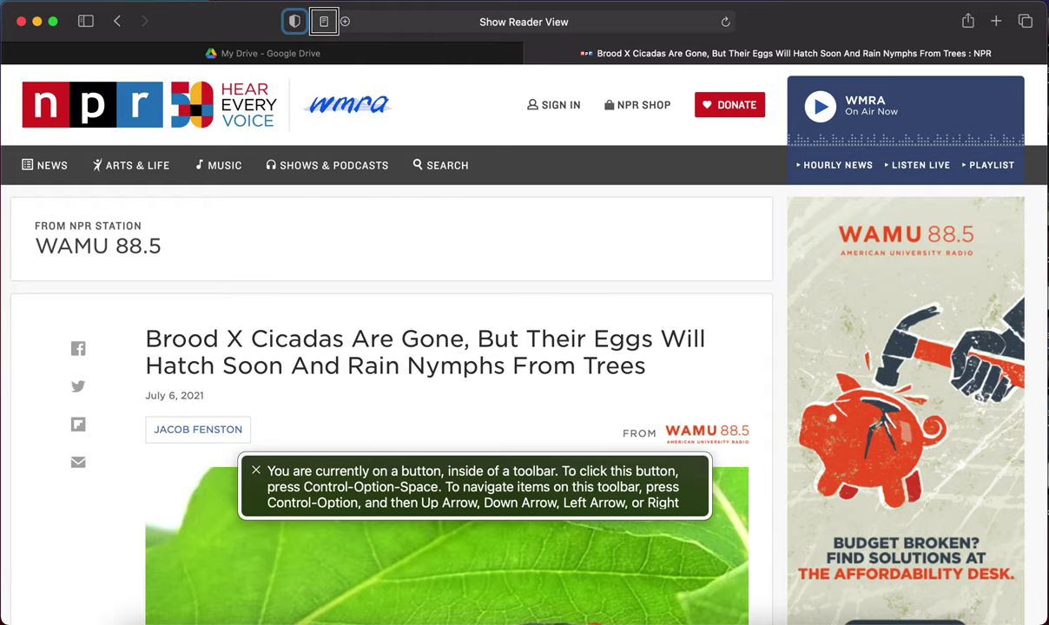
{"action": "key", "text": "space"}
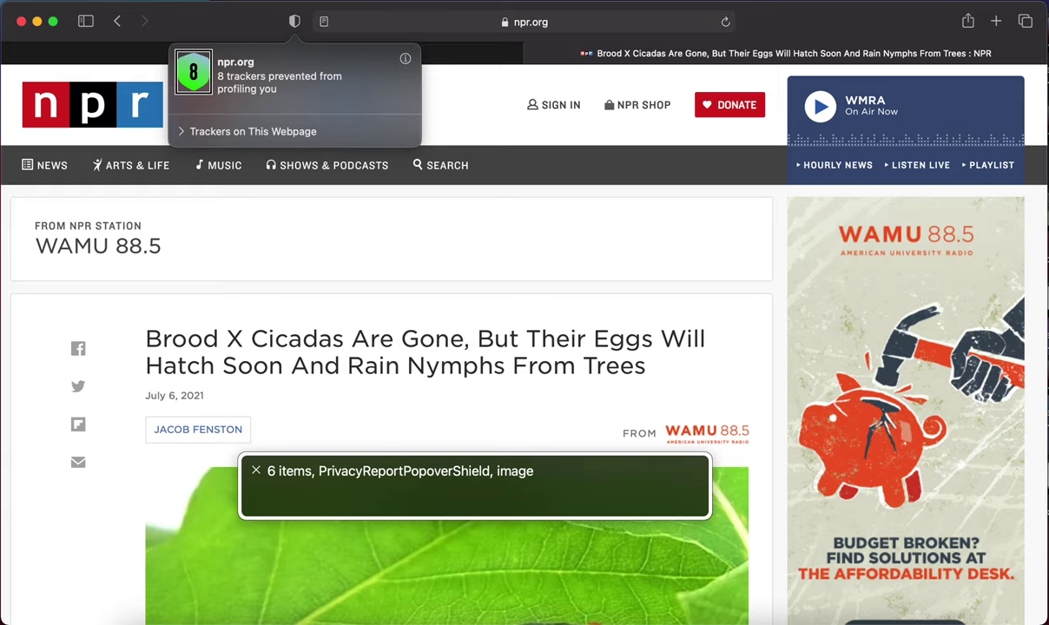
{"action": "key", "text": "ctrl+alt+Right"}
{"action": "key", "text": "Escape"}
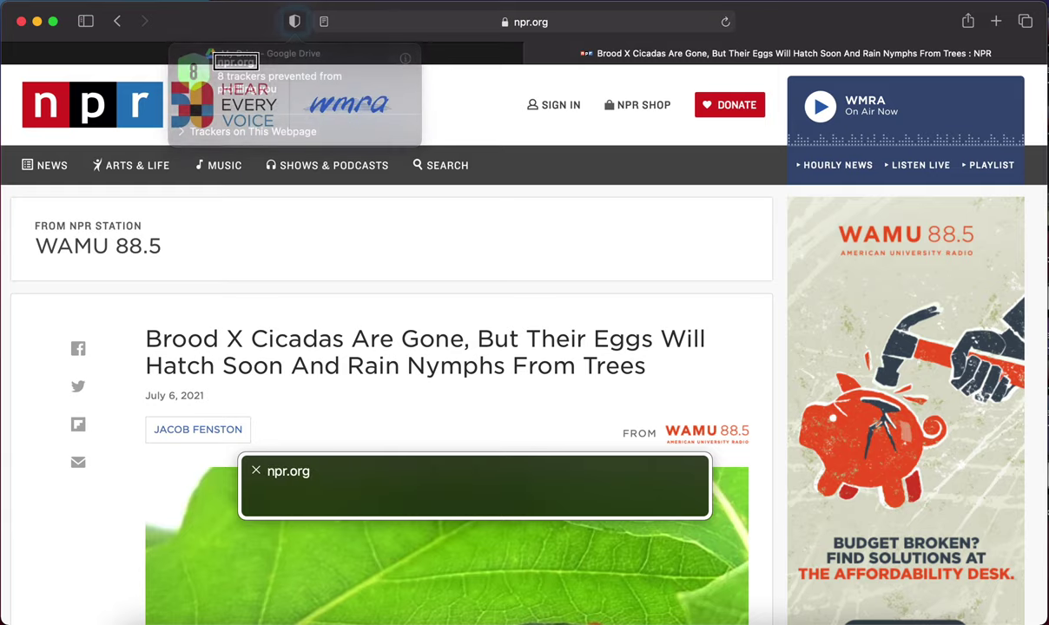
{"action": "key", "text": "ctrl+alt+Right"}
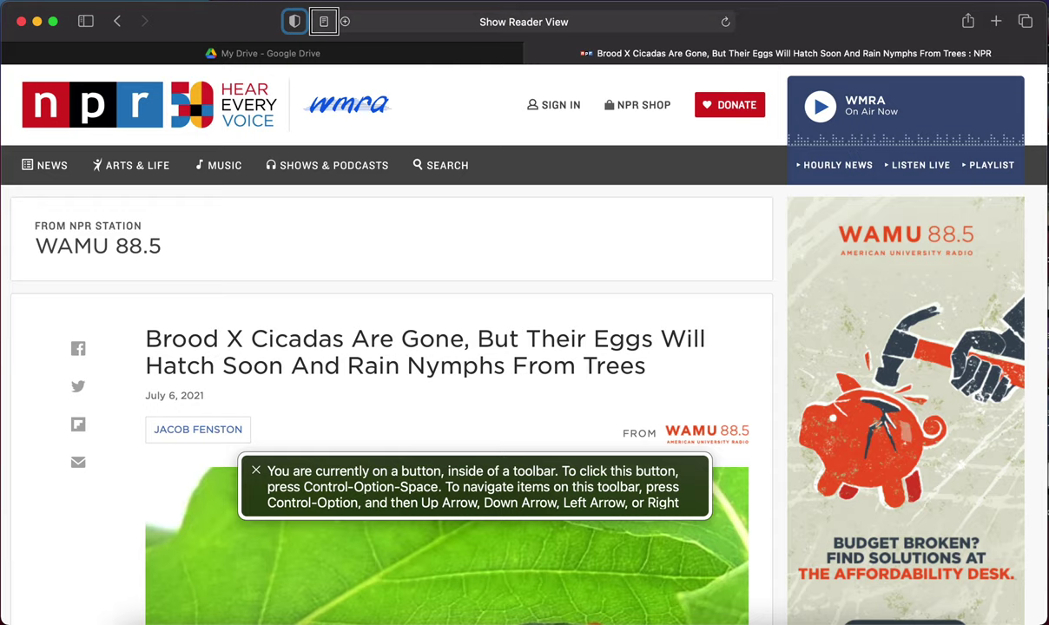
{"action": "key", "text": "ctrl+alt+Left"}
{"action": "key", "text": "ctrl+alt+space"}
{"action": "key", "text": "Escape"}
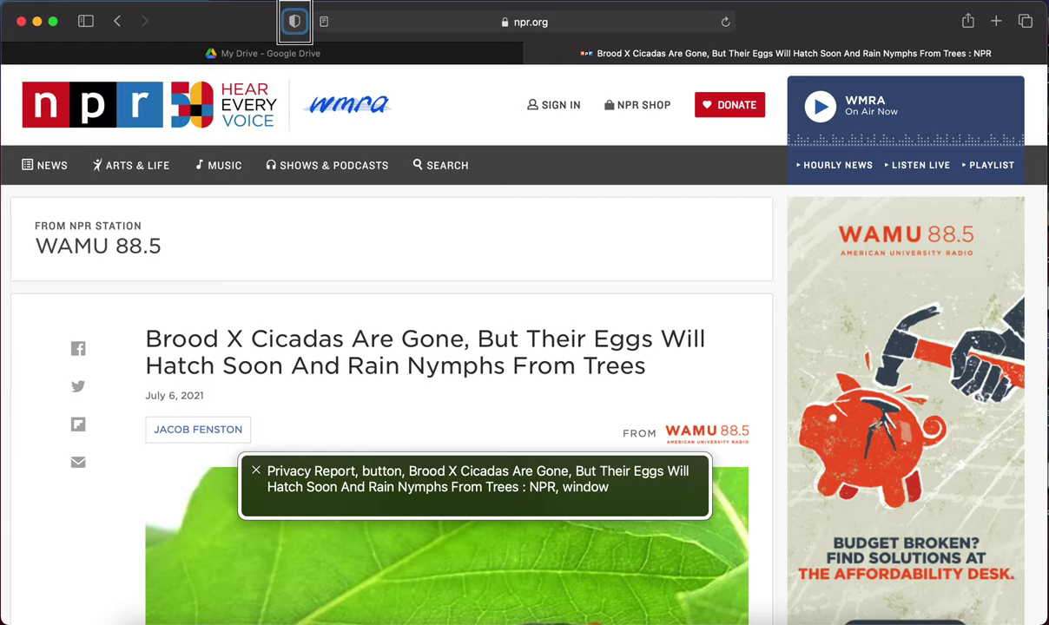
{"action": "key", "text": "ctrl+alt+Right"}
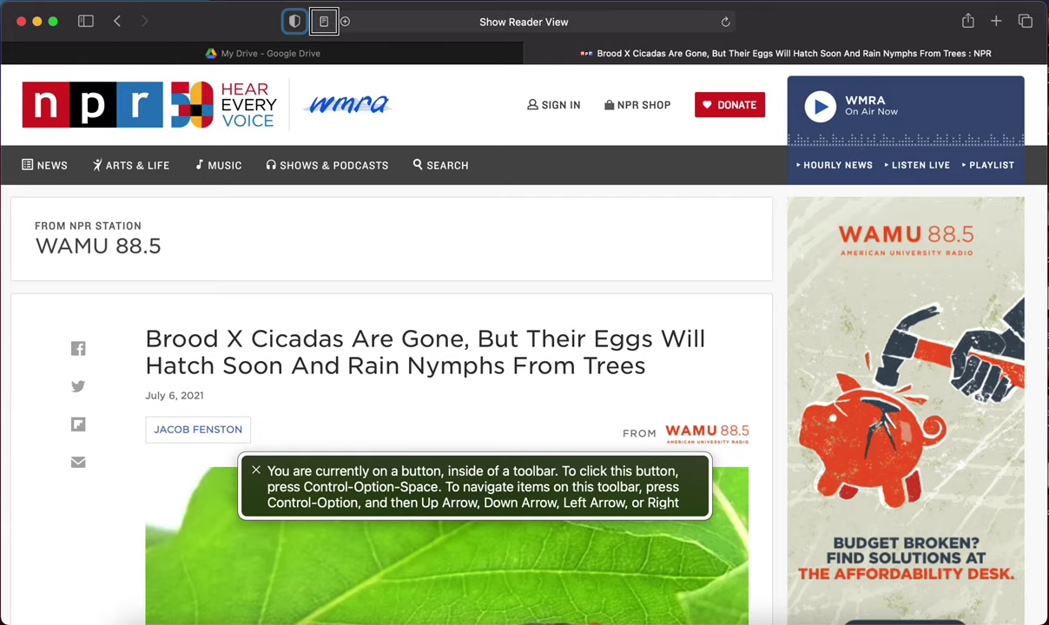
Show the NPR article in Reader View and move from its title to the author link
{"action": "key", "text": "ctrl+alt+space"}
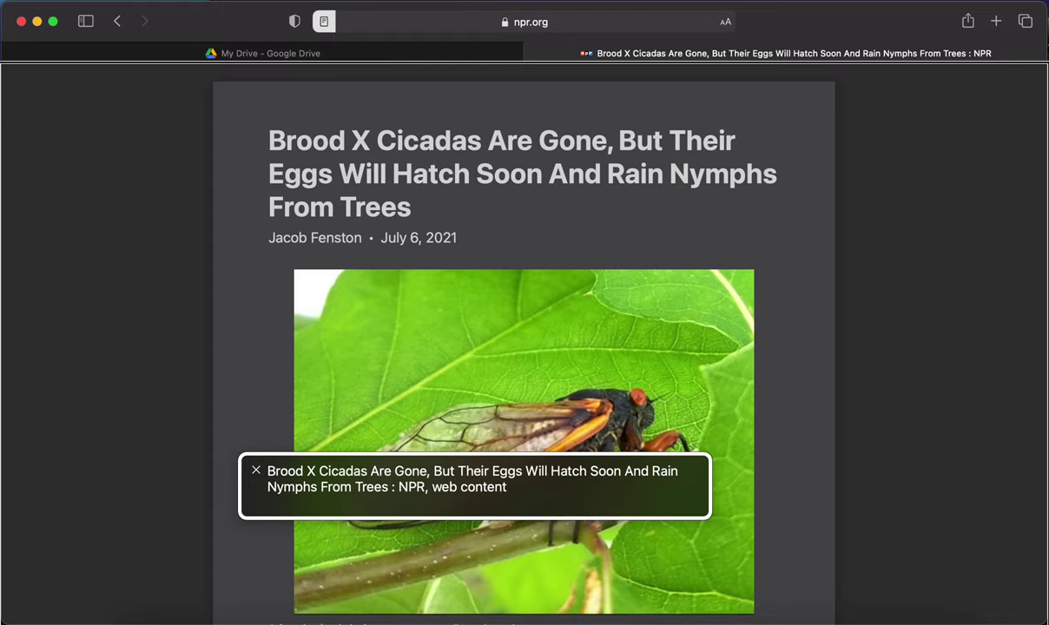
{"action": "key", "text": "Left+Right"}
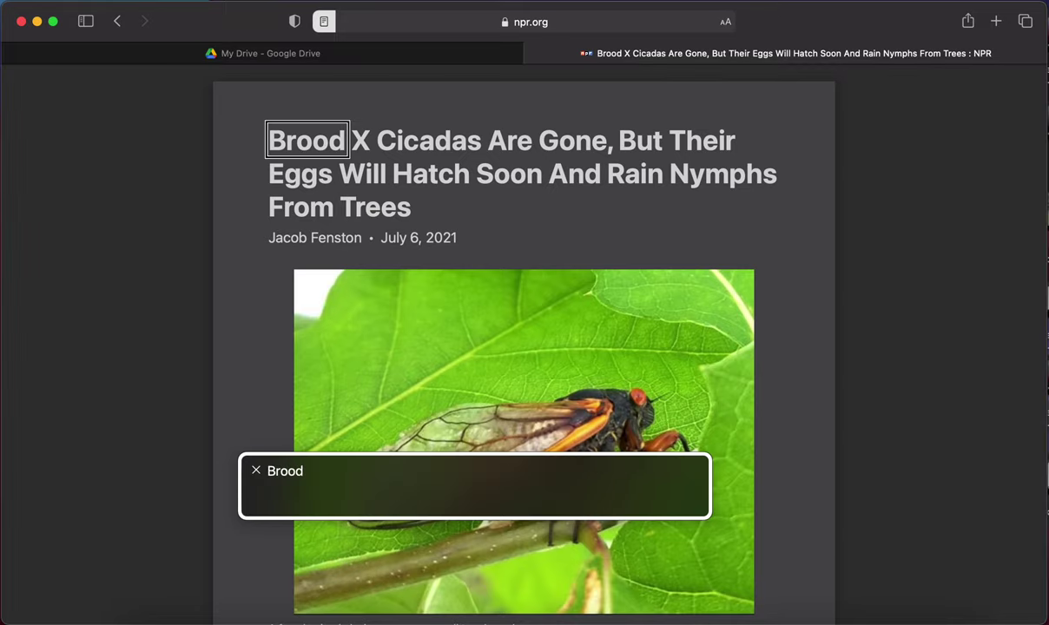
{"action": "key", "text": "ctrl+alt+Right"}
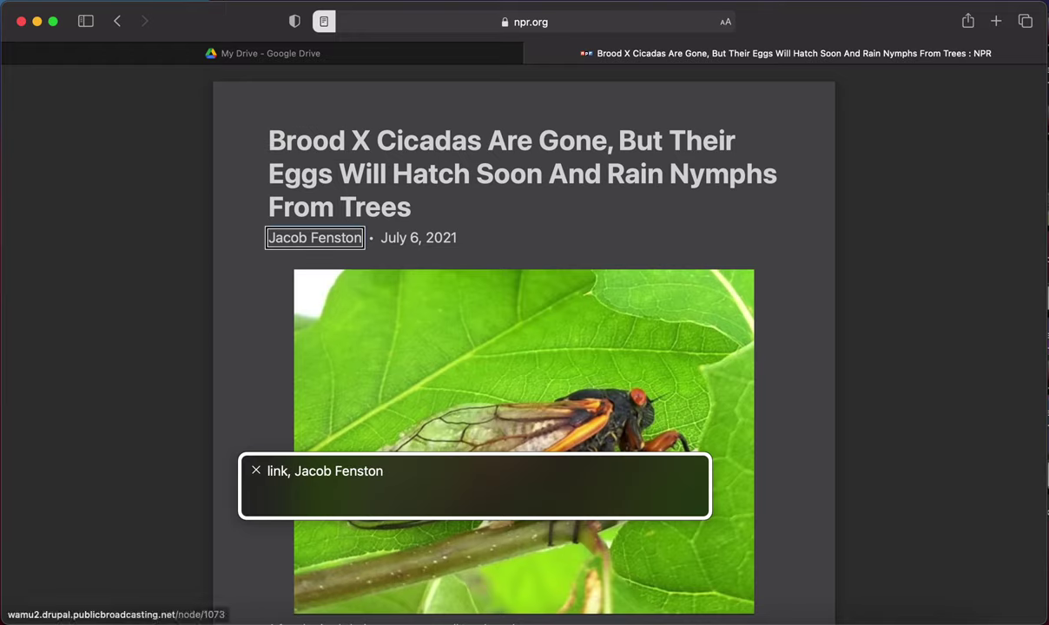